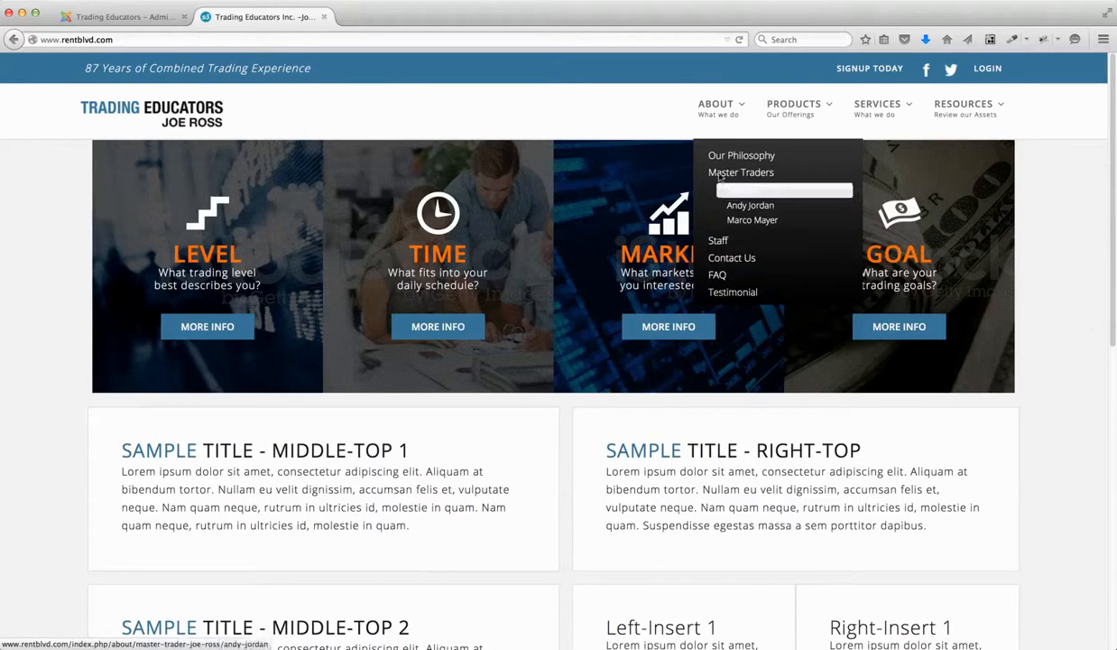
# Switch to the Trading Educators administration tab and highlight 'administrator' in its URL
pyautogui.click(151, 20)
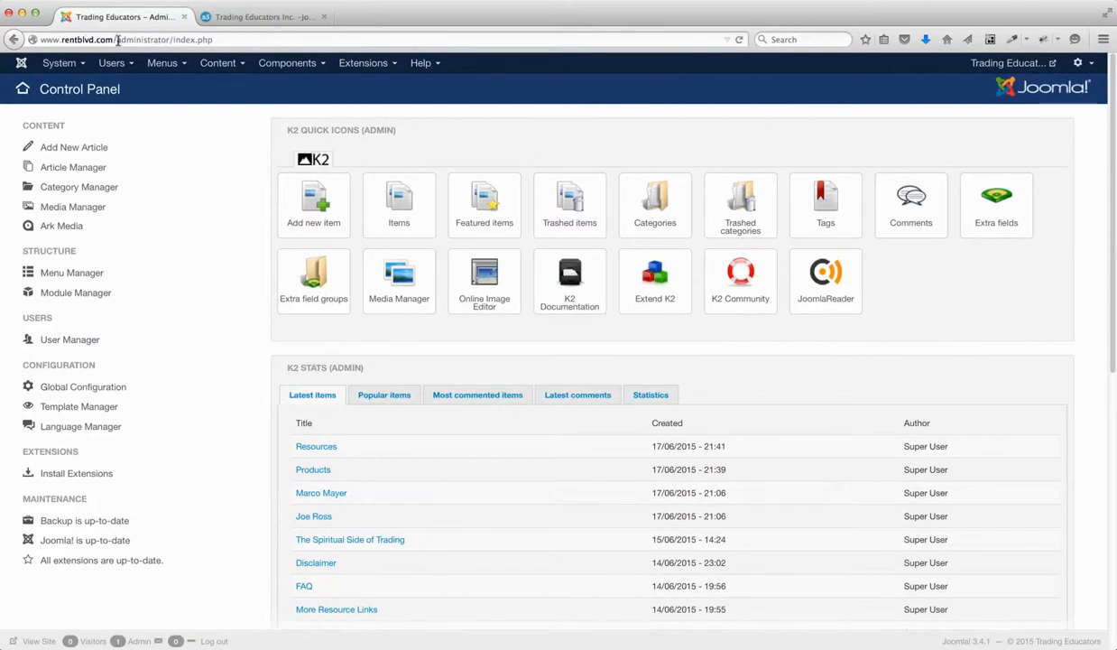
pyautogui.moveTo(117, 40); pyautogui.dragTo(171, 39)
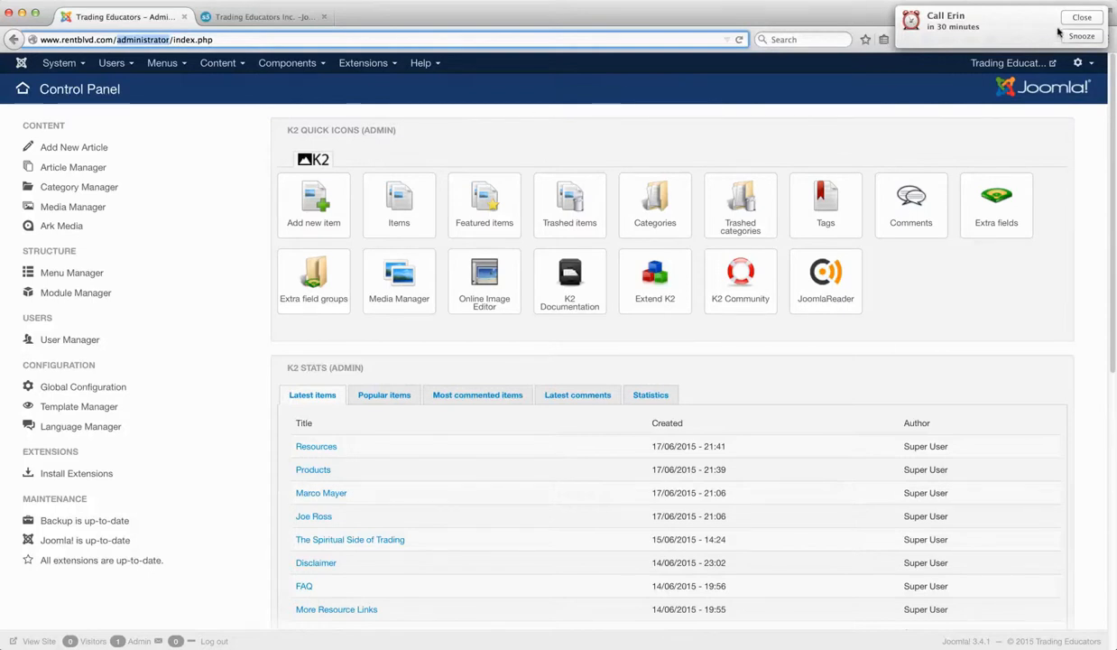
# Open the K2 Items list from the Components menu
pyautogui.click(311, 67)
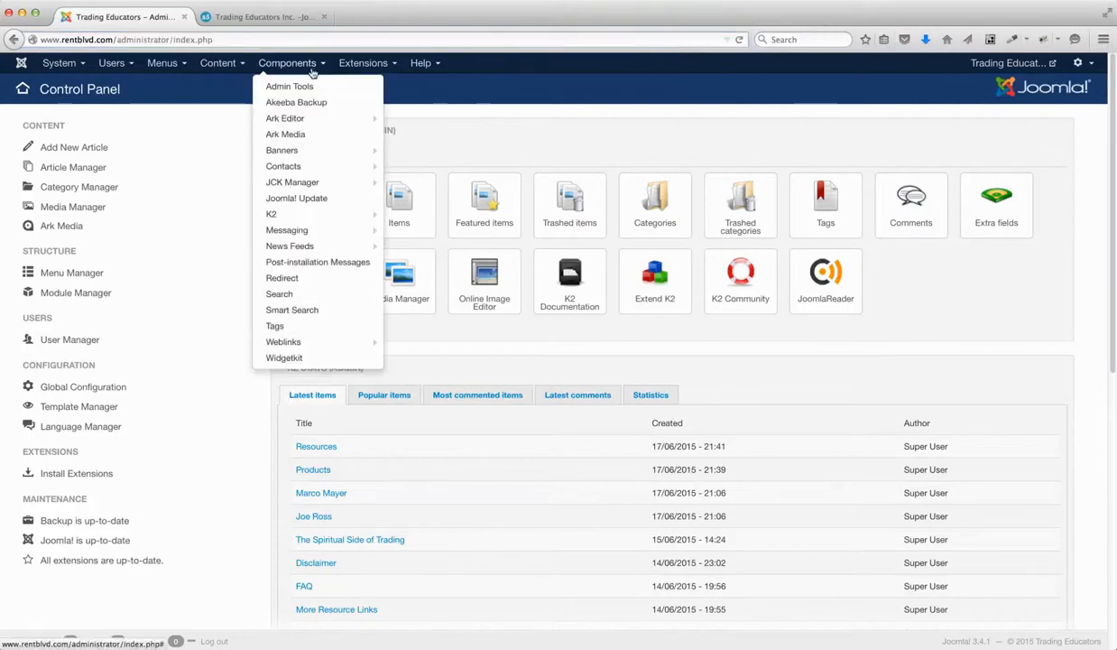
pyautogui.moveTo(317, 216)
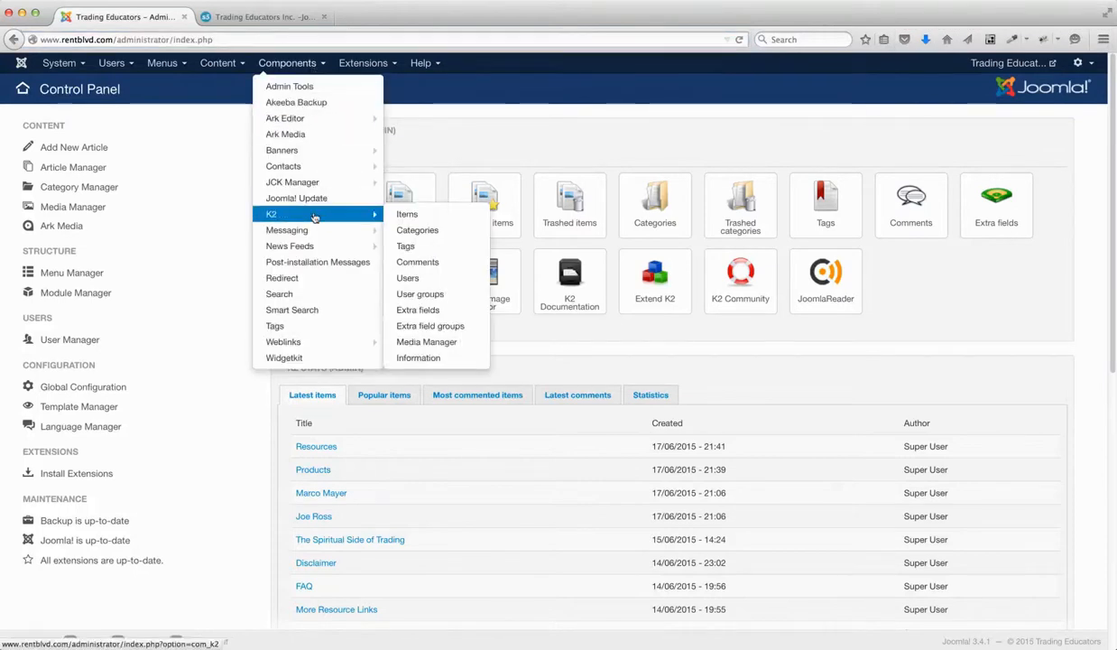
pyautogui.click(400, 217)
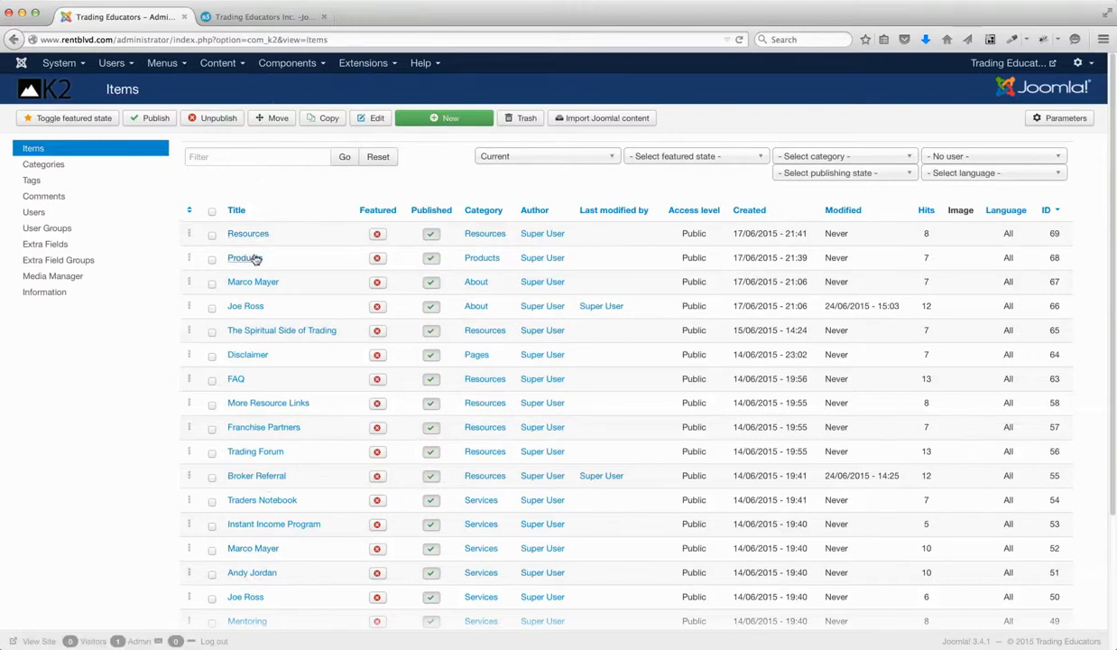
pyautogui.click(283, 25)
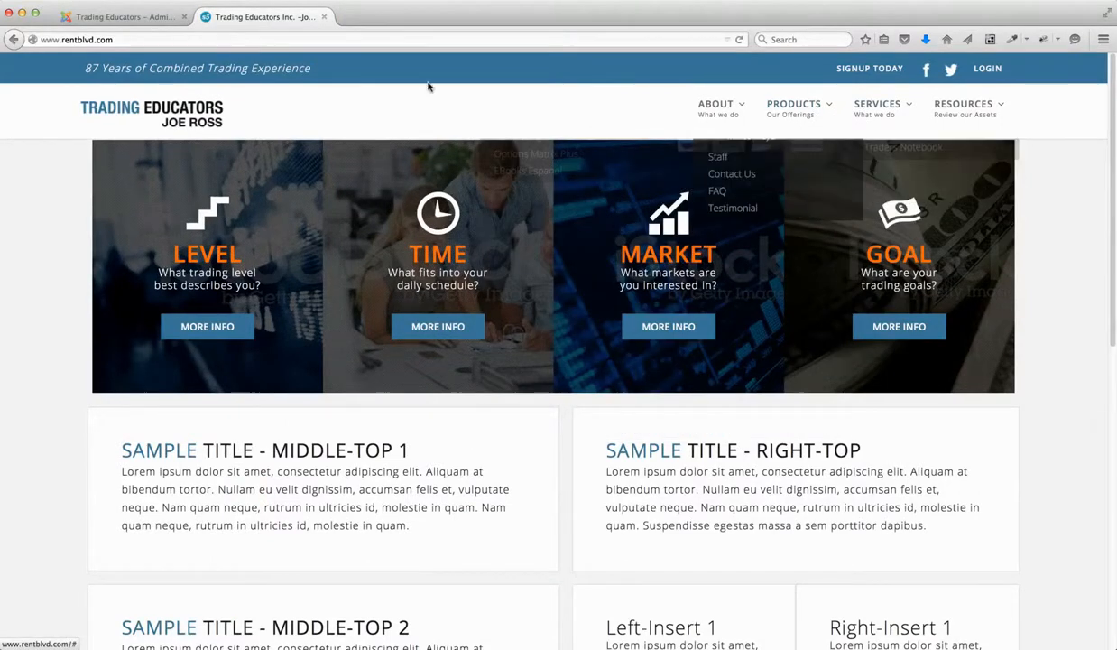
pyautogui.click(110, 20)
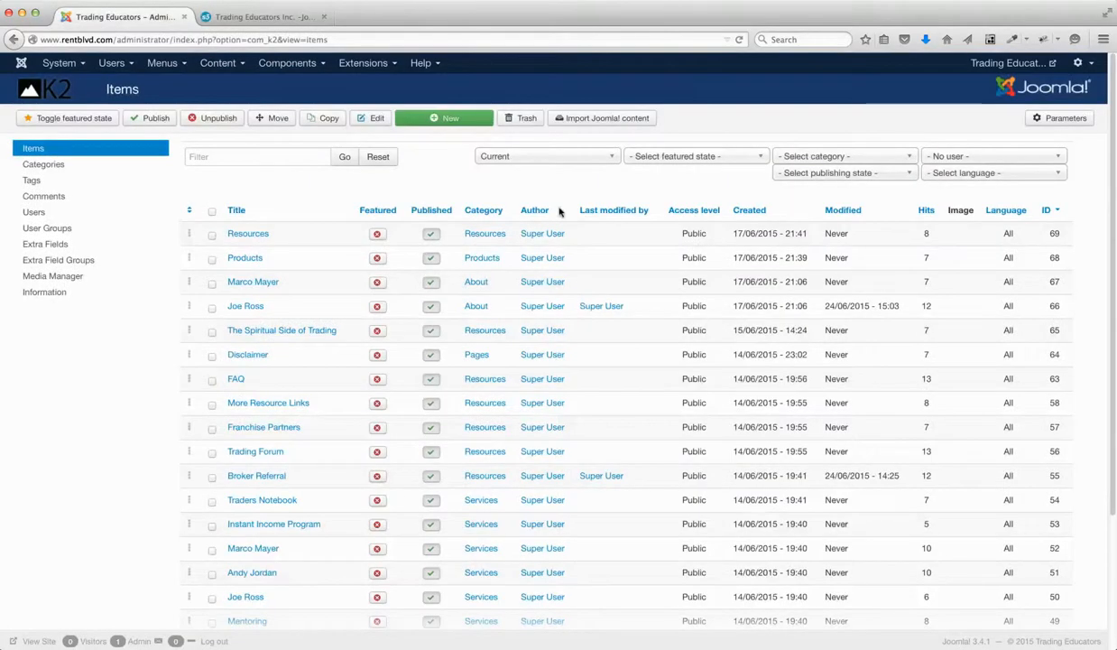
# Filter the items by 'options', then reset the filter to list all items
pyautogui.click(249, 155)
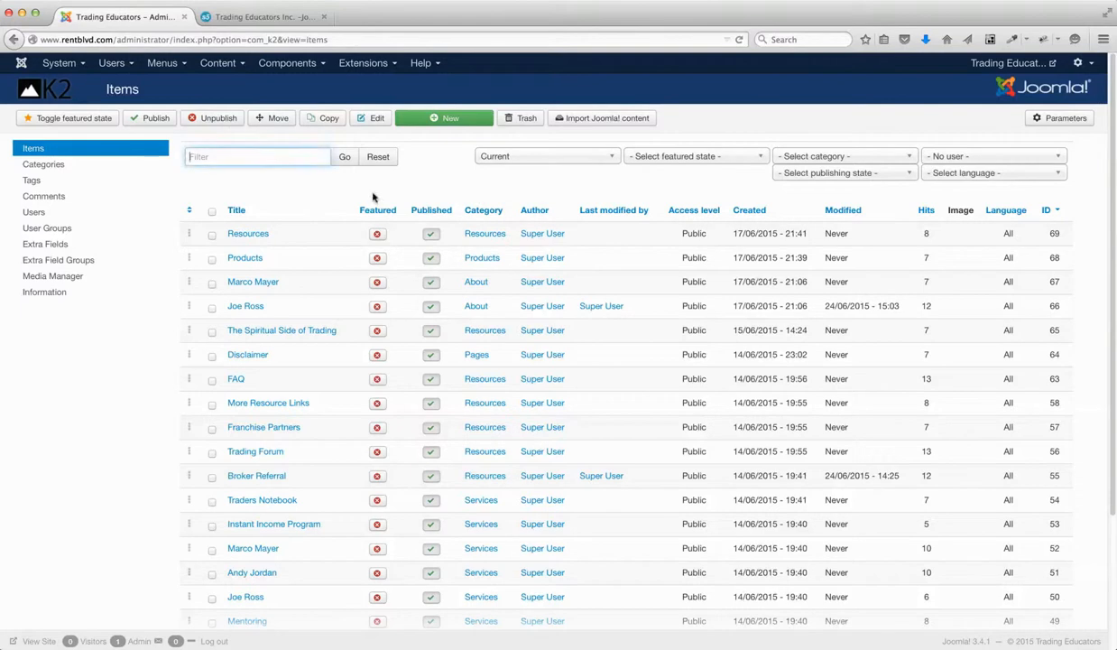
pyautogui.write('options')
pyautogui.press('Return')
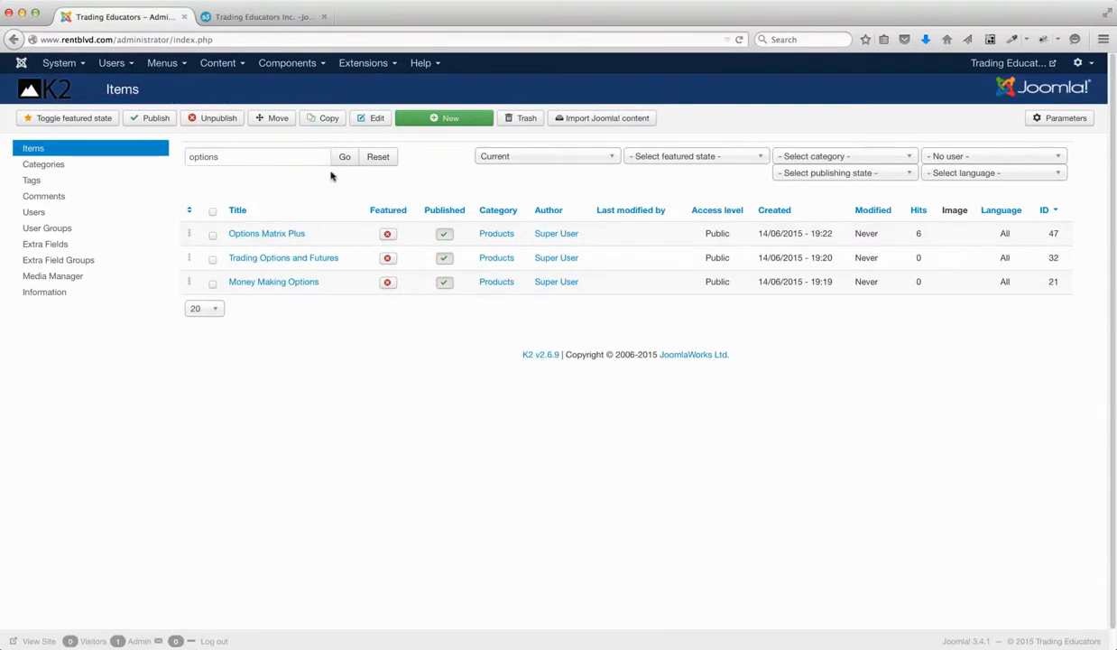
pyautogui.click(376, 158)
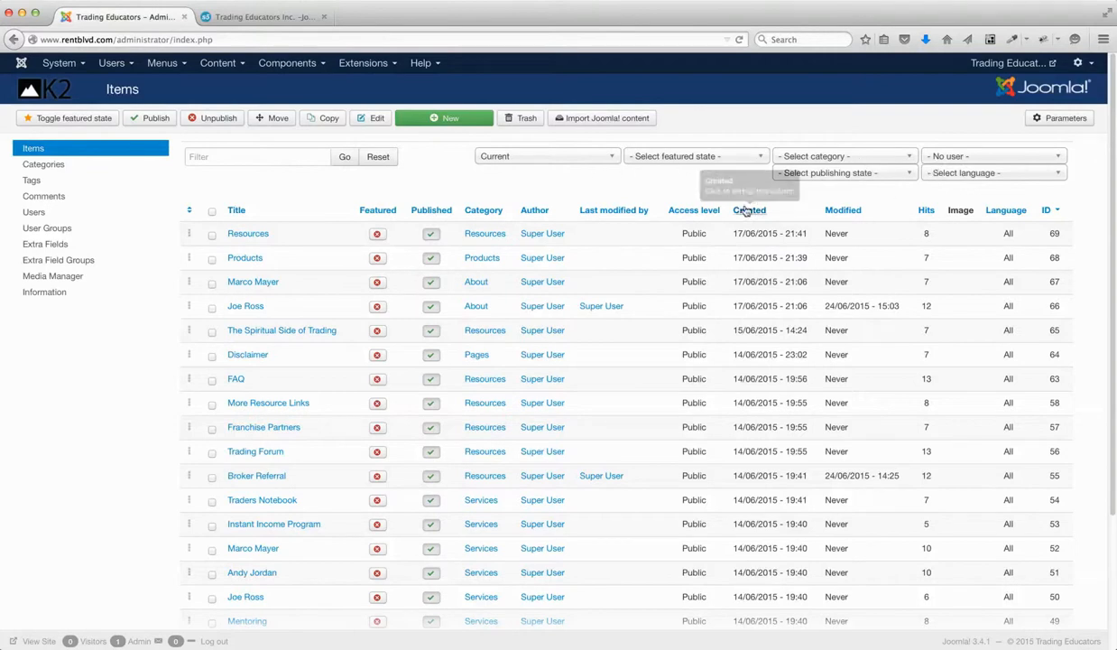
# Check the live site's About menu, then filter K2 Items to the About category
pyautogui.click(271, 17)
pyautogui.click(736, 118)
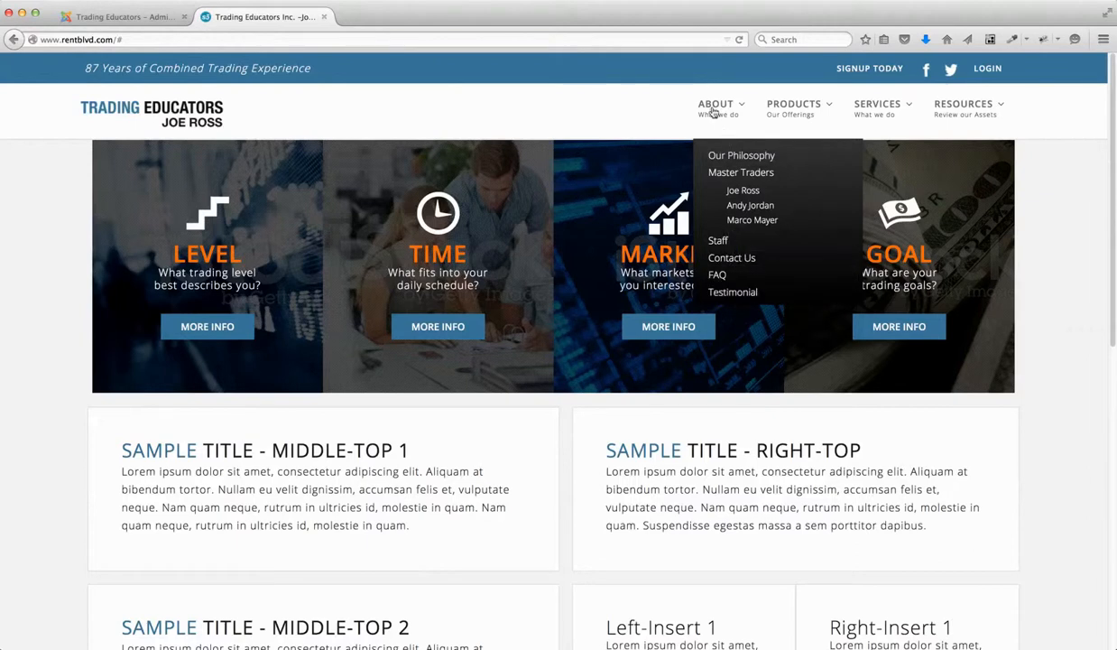
pyautogui.click(131, 18)
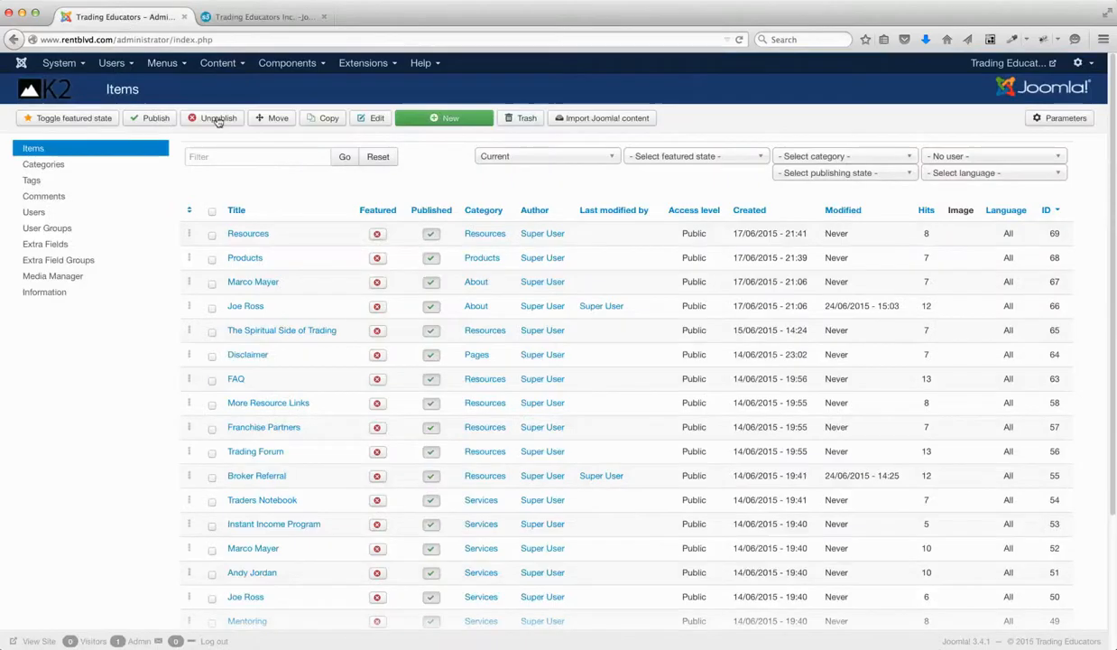
pyautogui.click(831, 156)
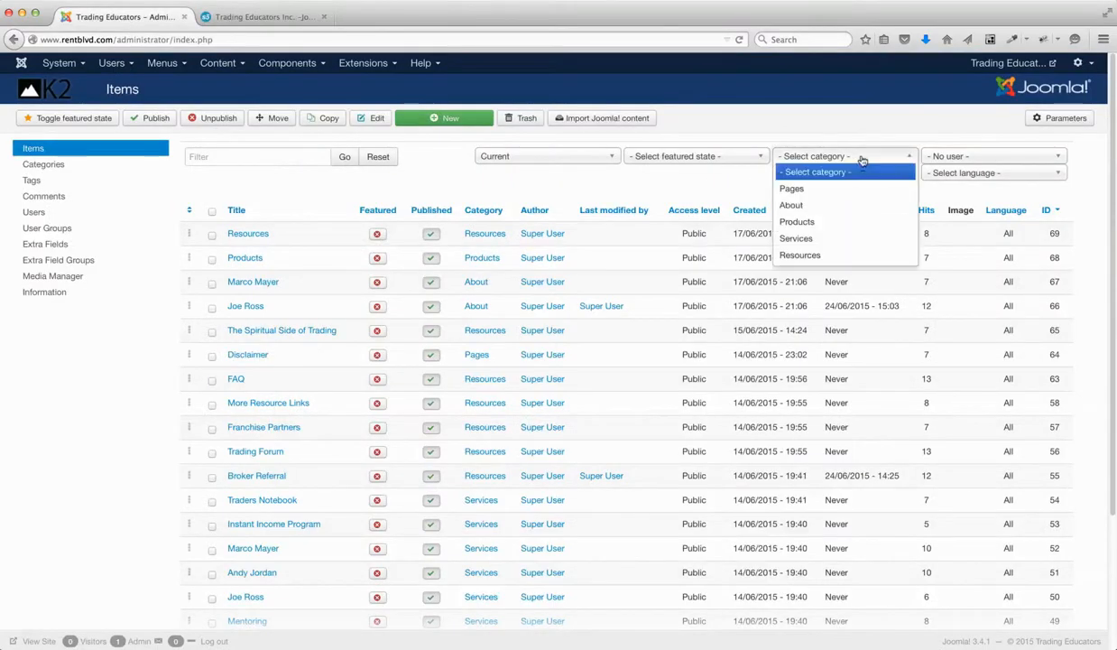
pyautogui.click(846, 205)
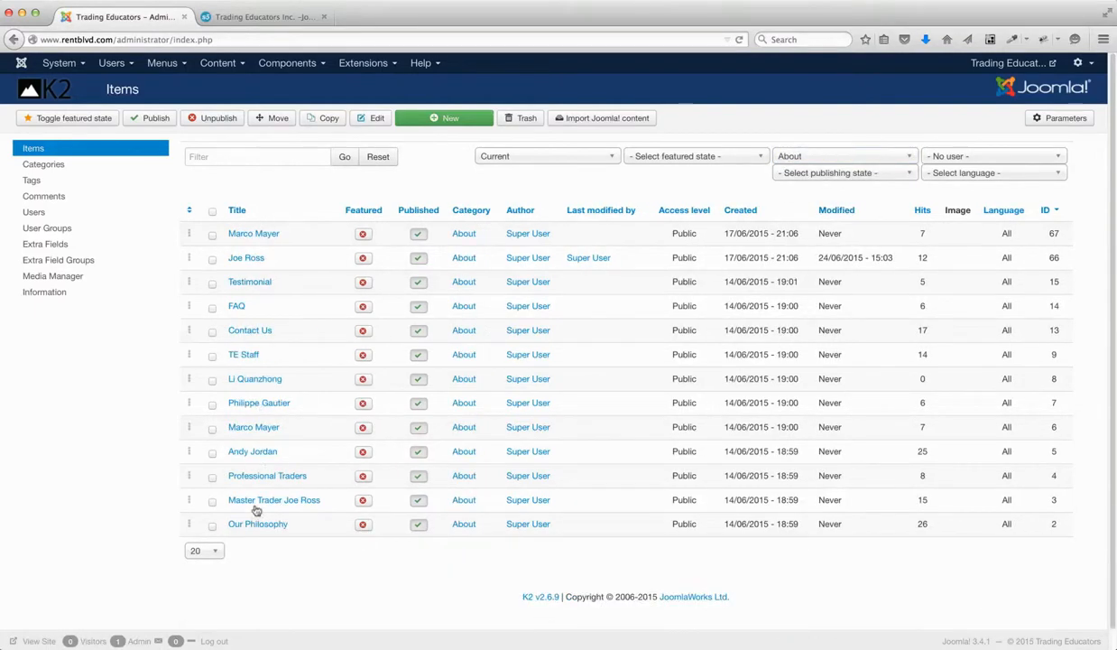
# Compare with the live About menu, then clear the category filter in K2 Items
pyautogui.click(262, 16)
pyautogui.moveTo(711, 109)
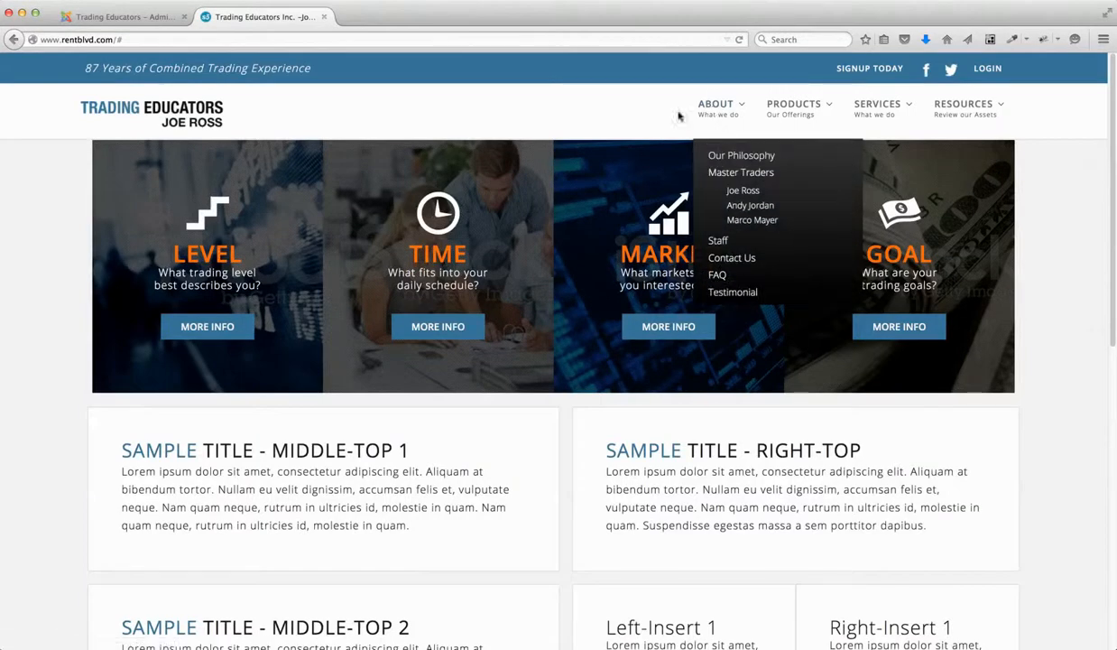
pyautogui.click(117, 16)
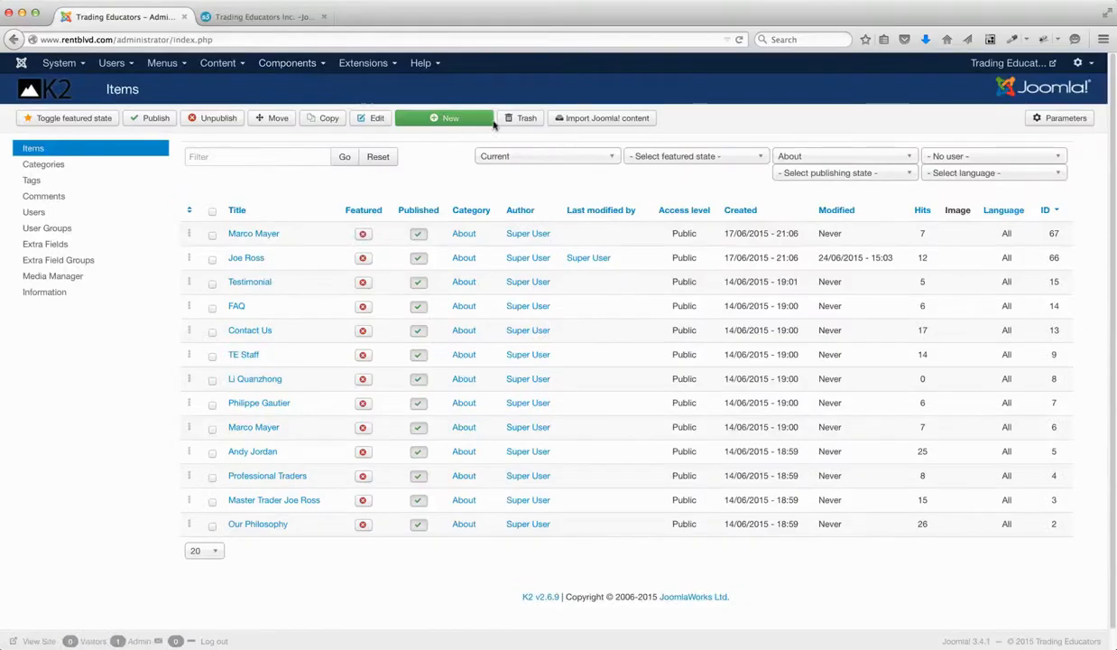
pyautogui.click(808, 155)
pyautogui.click(810, 173)
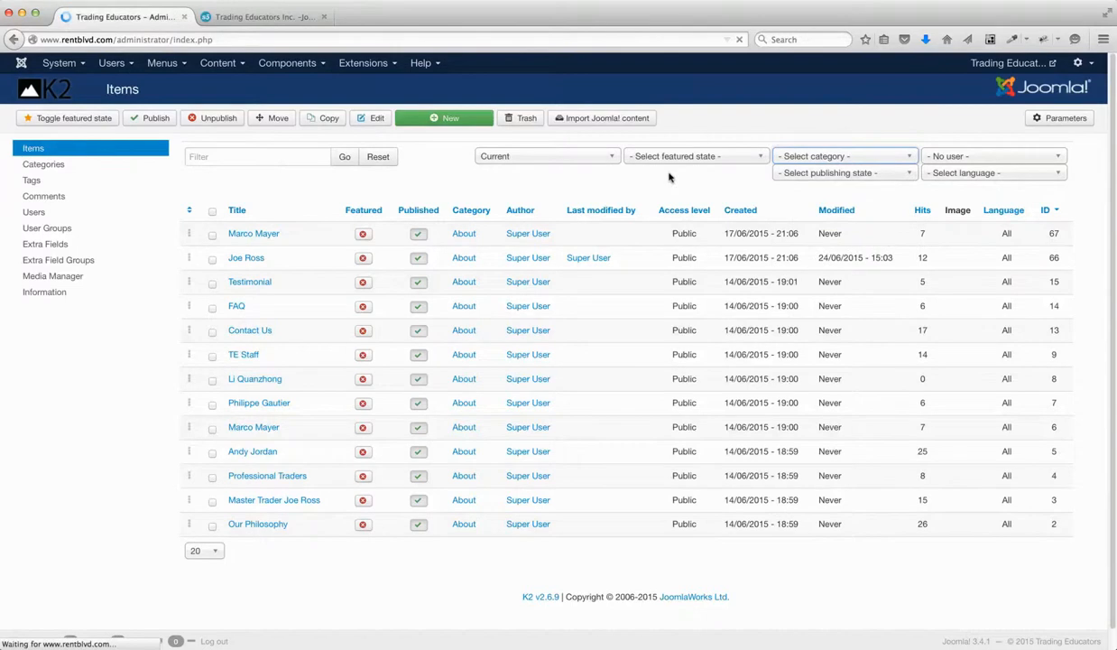
pyautogui.click(219, 158)
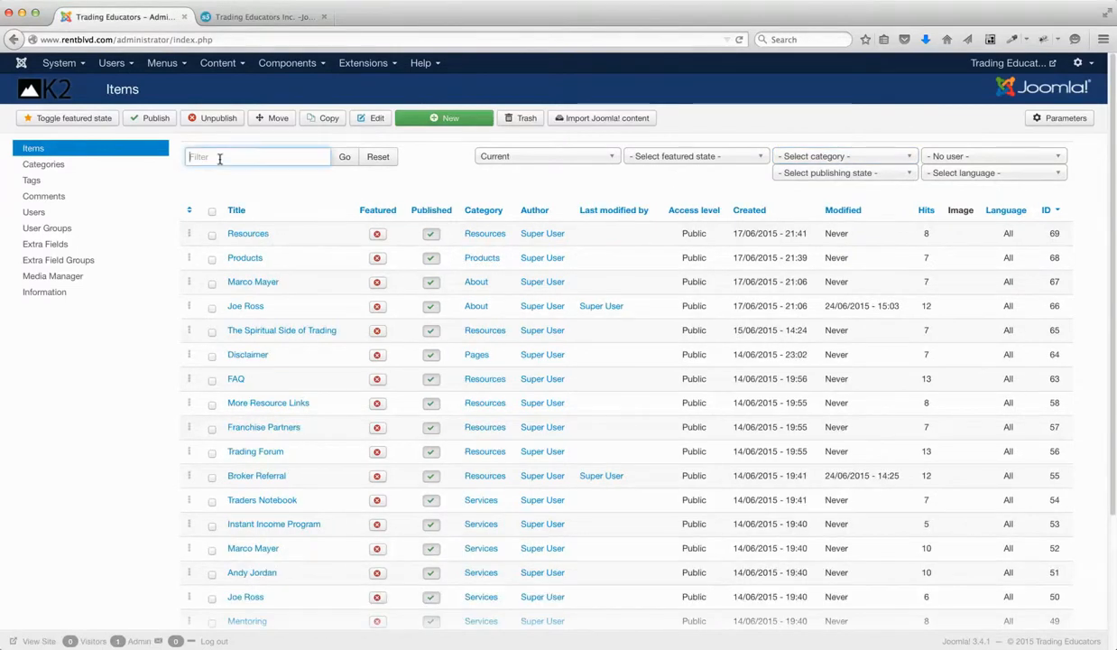
# Browse the live site's menus, ending on the homepage
pyautogui.click(262, 16)
pyautogui.moveTo(728, 117)
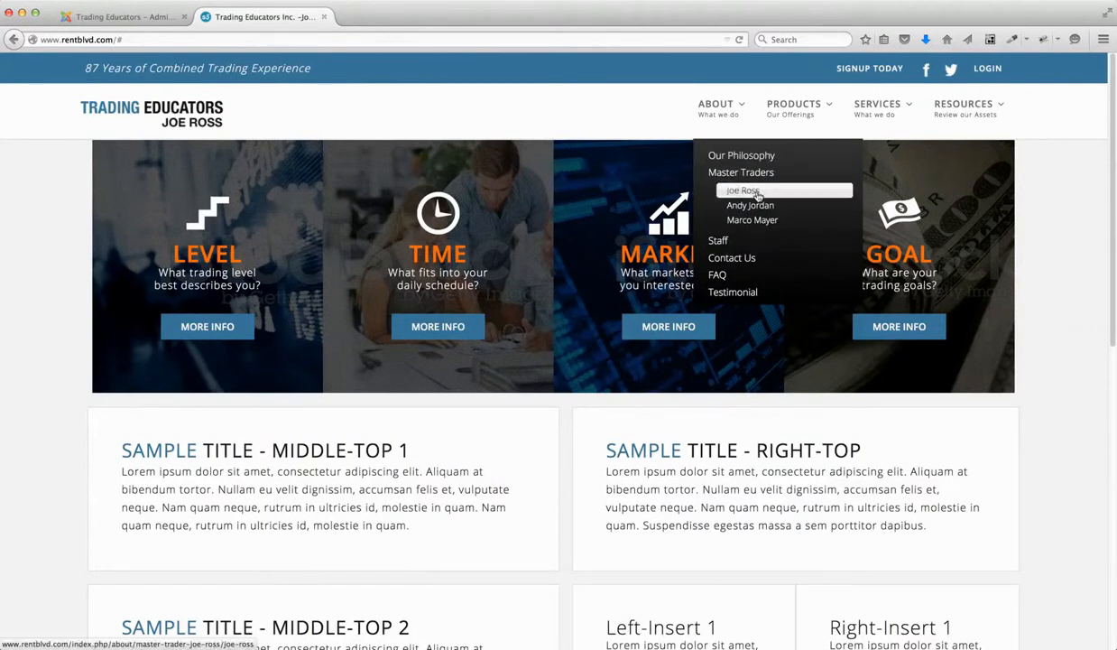
pyautogui.moveTo(798, 110)
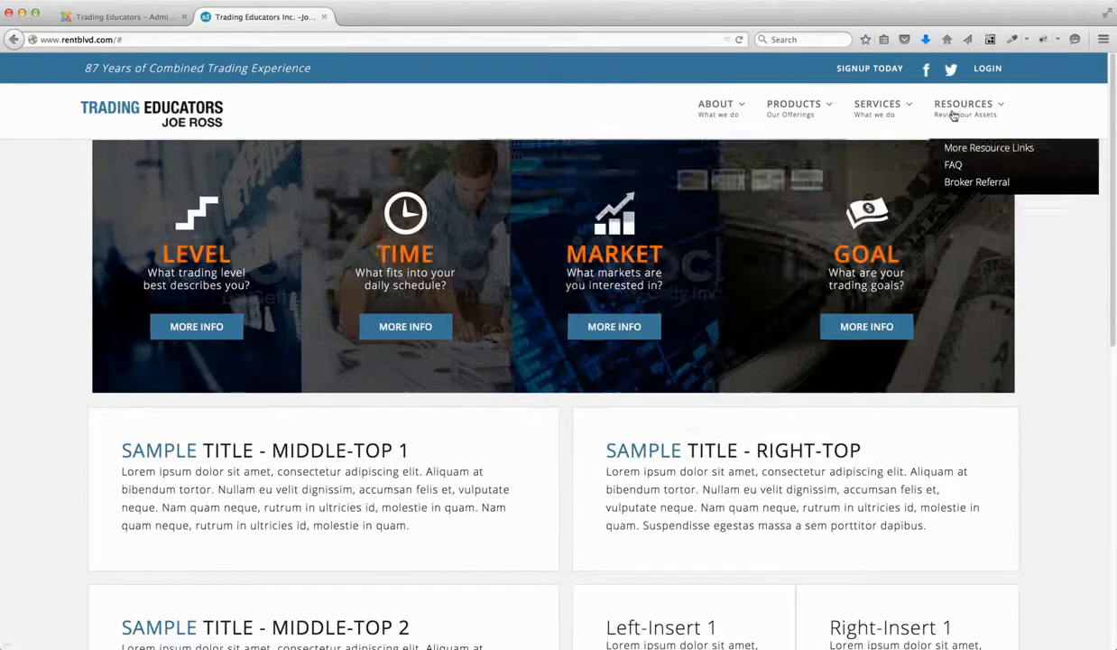
pyautogui.moveTo(907, 139)
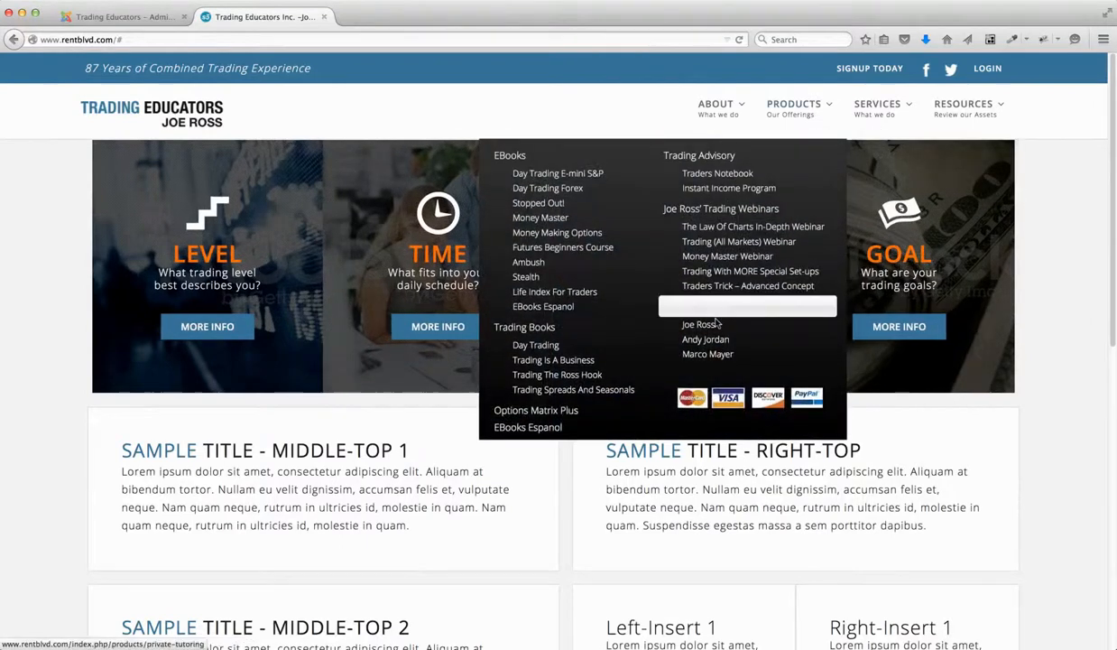
# Search the K2 Items for 'joe', then reset the search
pyautogui.click(138, 22)
pyautogui.click(224, 156)
pyautogui.write('joe')
pyautogui.press('Return')
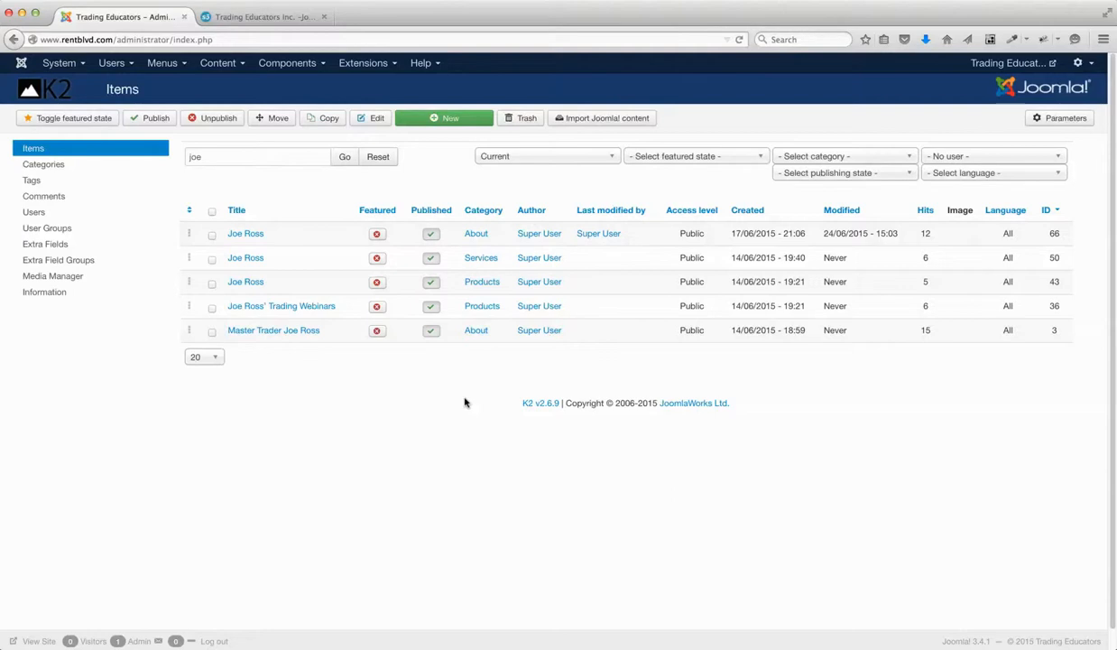
pyautogui.click(379, 157)
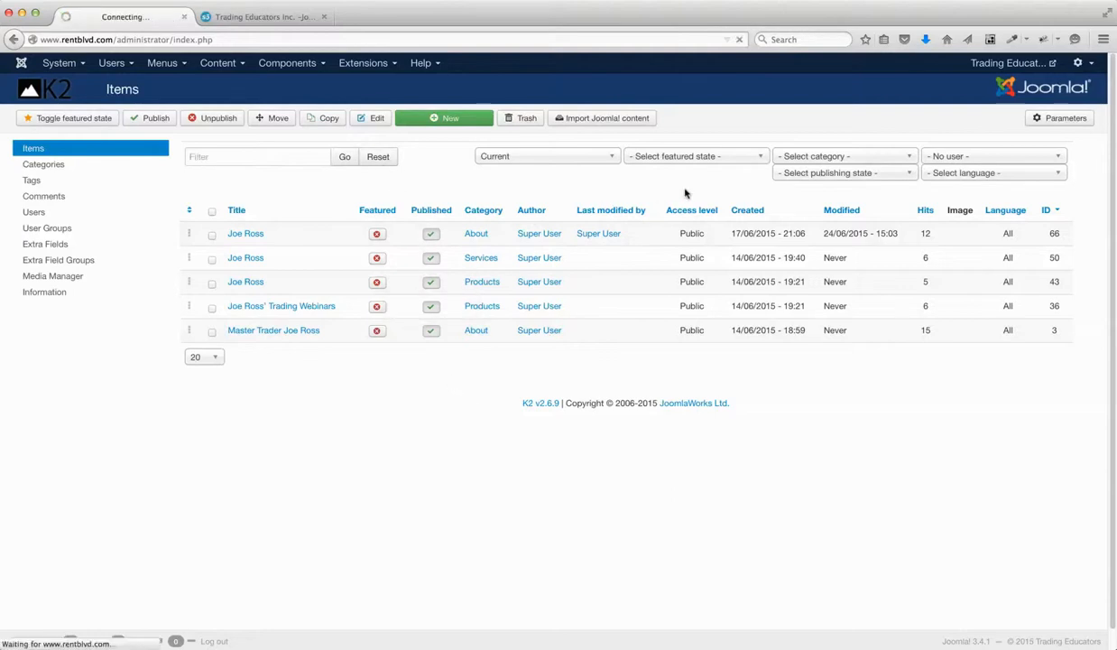
pyautogui.click(782, 157)
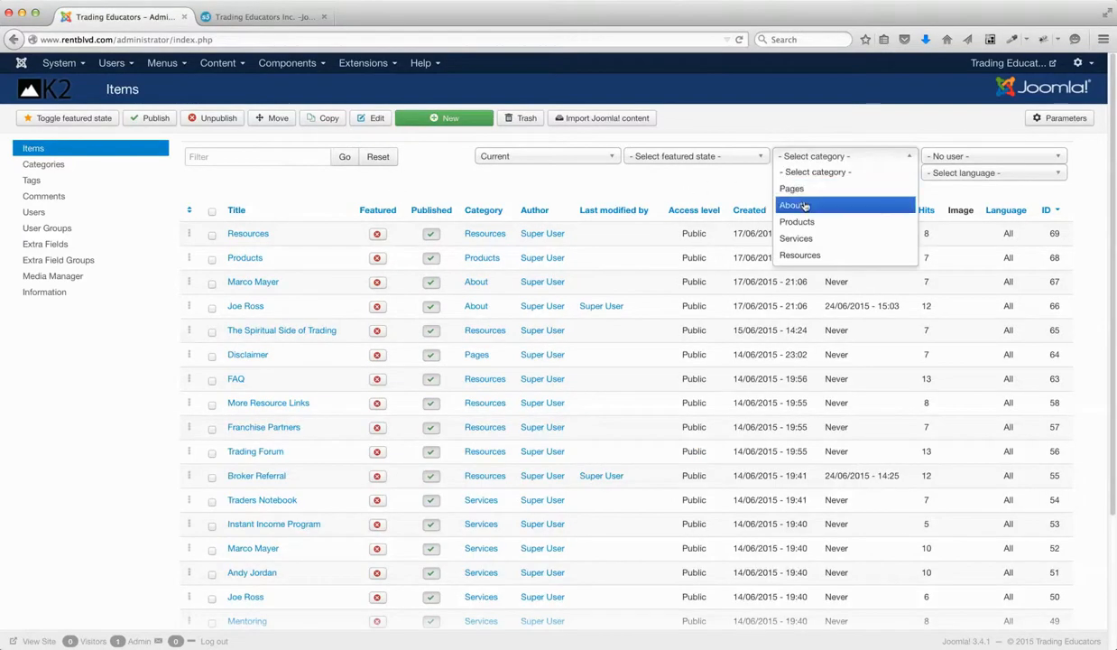
pyautogui.click(780, 203)
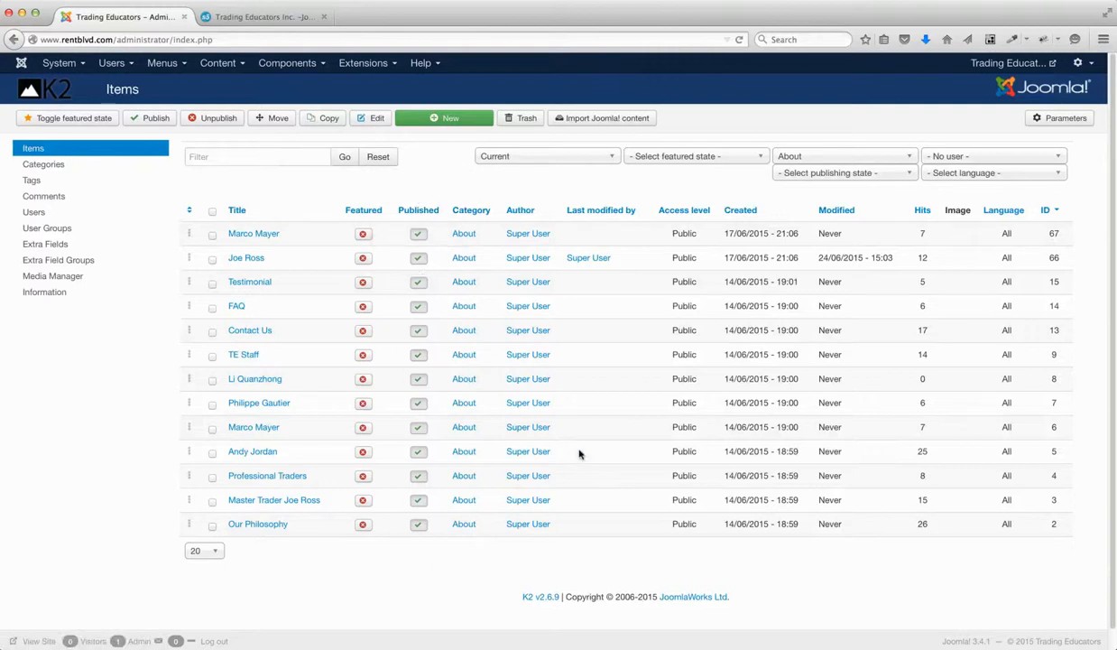
pyautogui.click(418, 233)
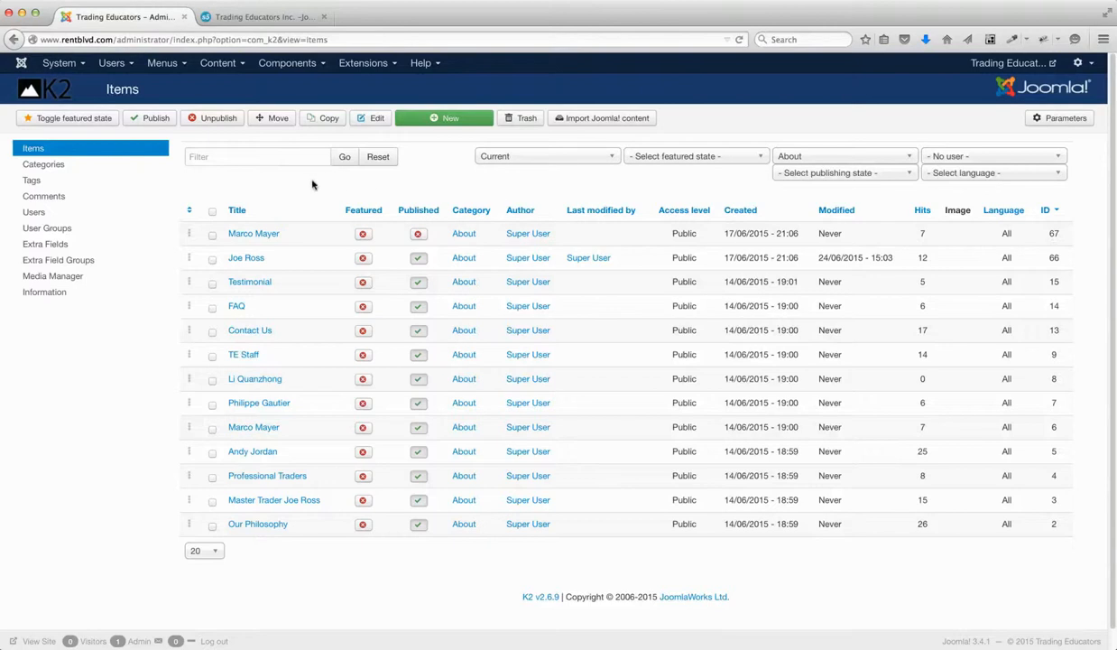
pyautogui.click(420, 234)
pyautogui.click(250, 258)
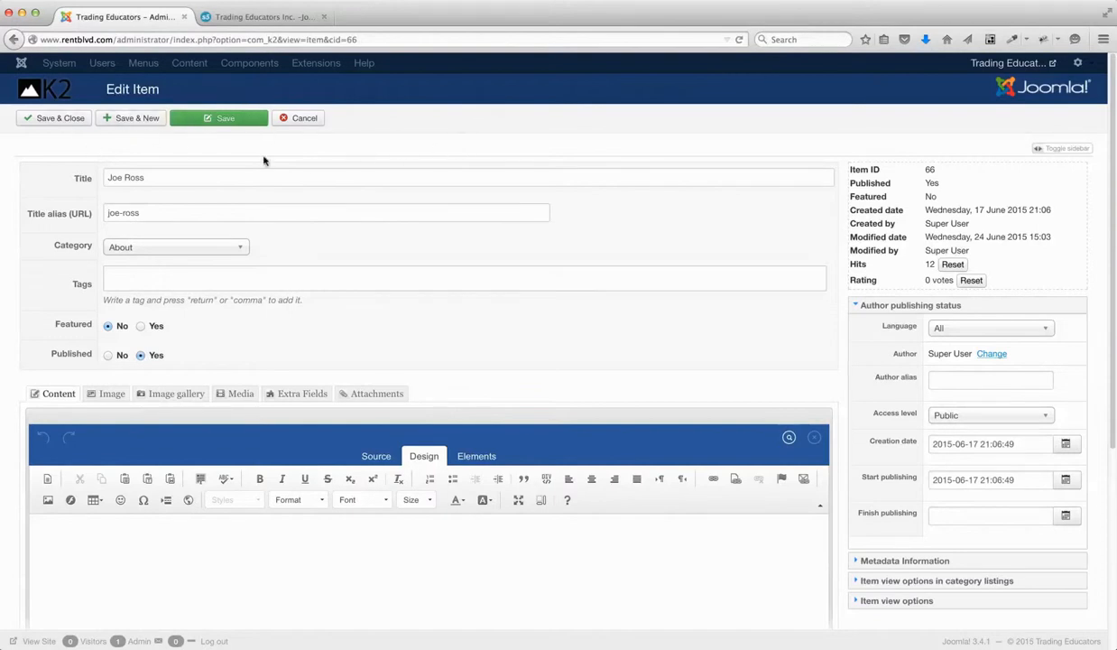
pyautogui.moveTo(141, 173); pyautogui.dragTo(101, 173)
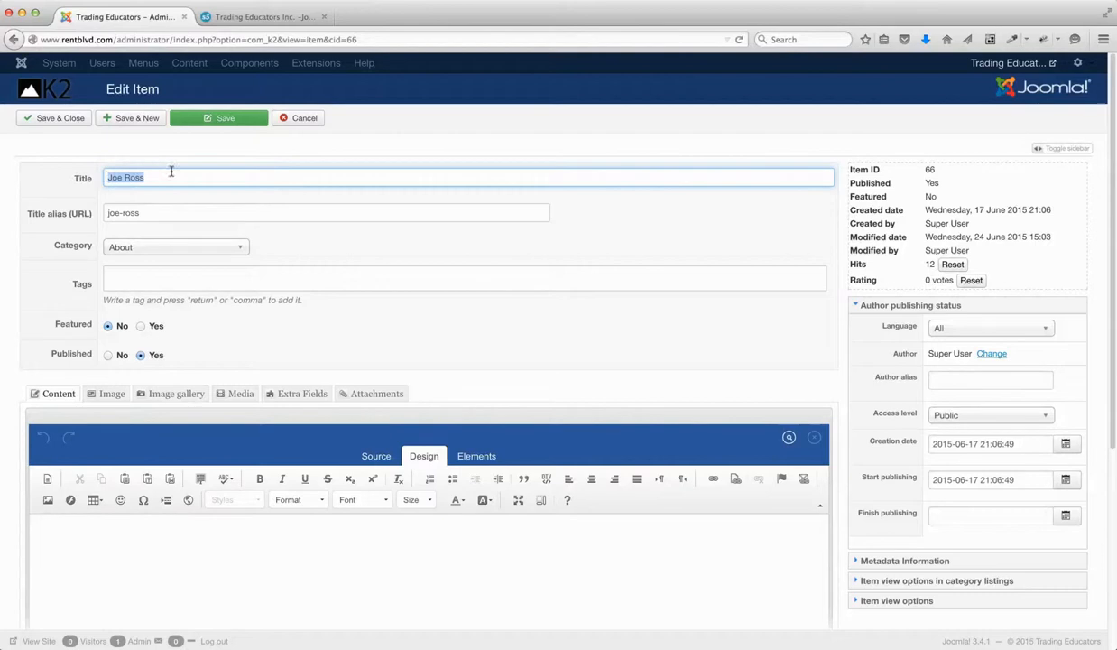
pyautogui.click(247, 24)
pyautogui.moveTo(731, 118)
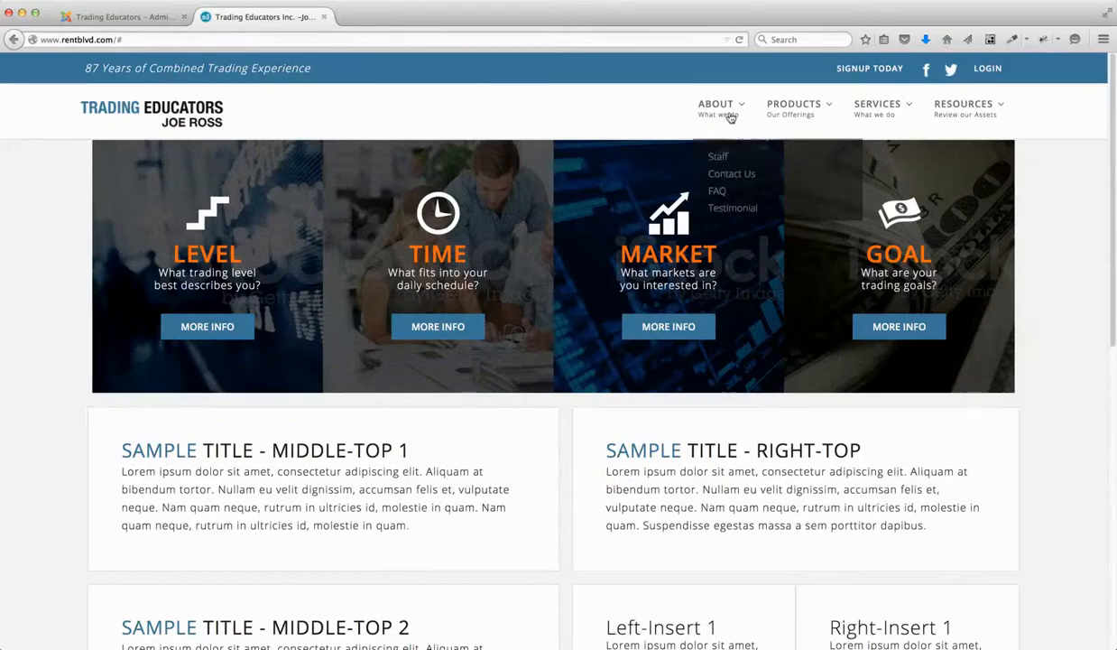
pyautogui.click(742, 191)
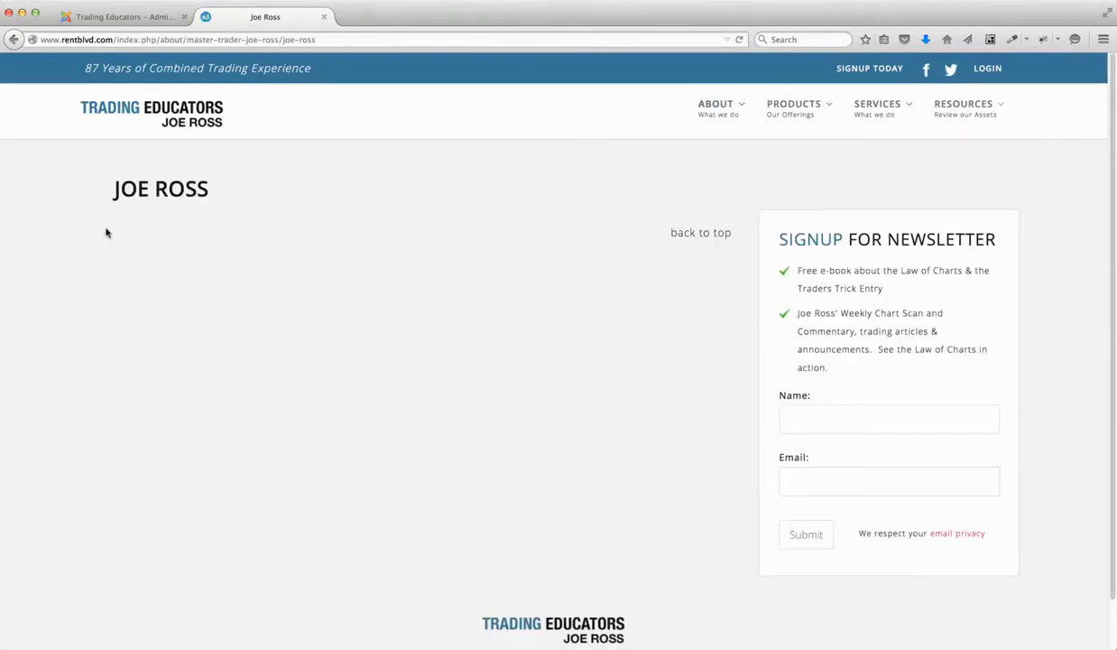
pyautogui.moveTo(106, 190); pyautogui.dragTo(202, 187)
pyautogui.click(207, 187)
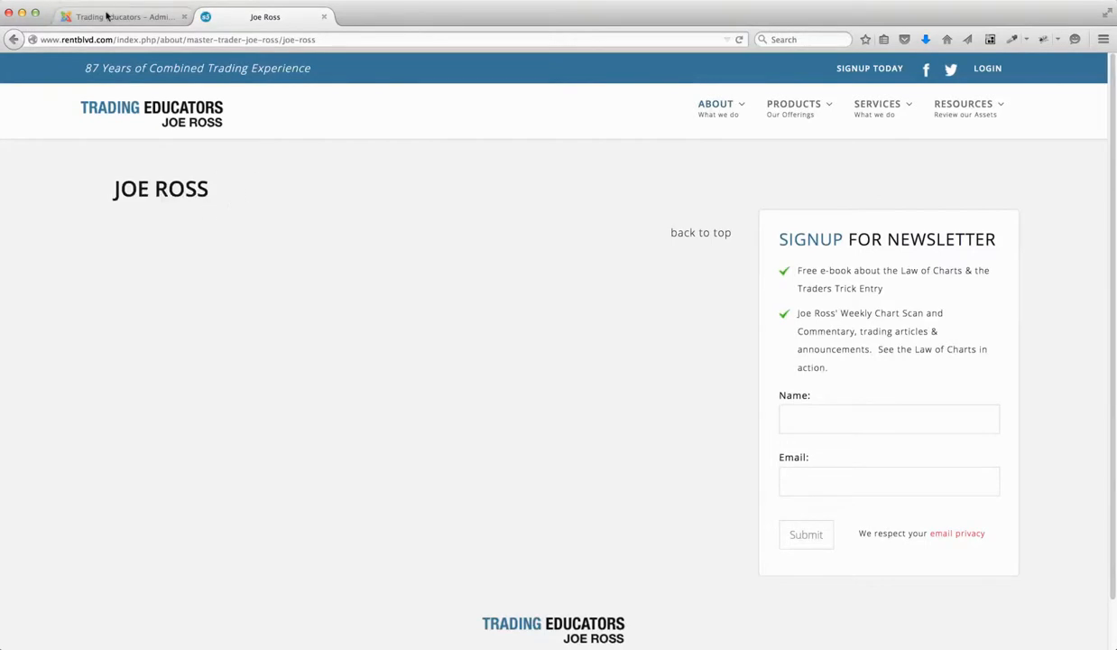
pyautogui.click(107, 16)
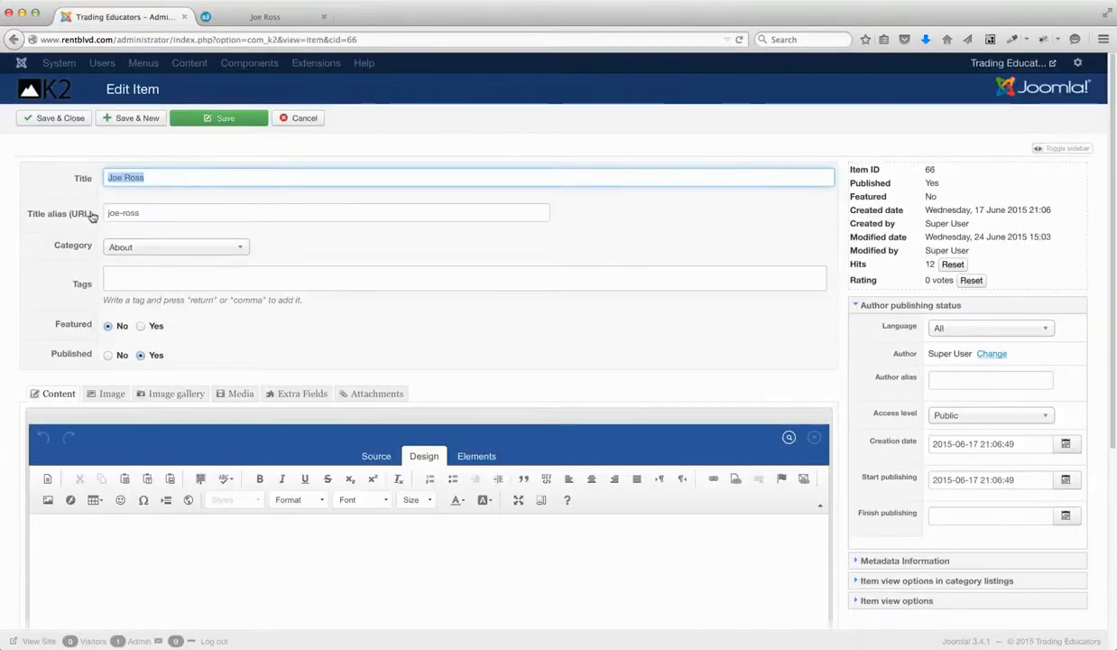
pyautogui.tripleClick(147, 215)
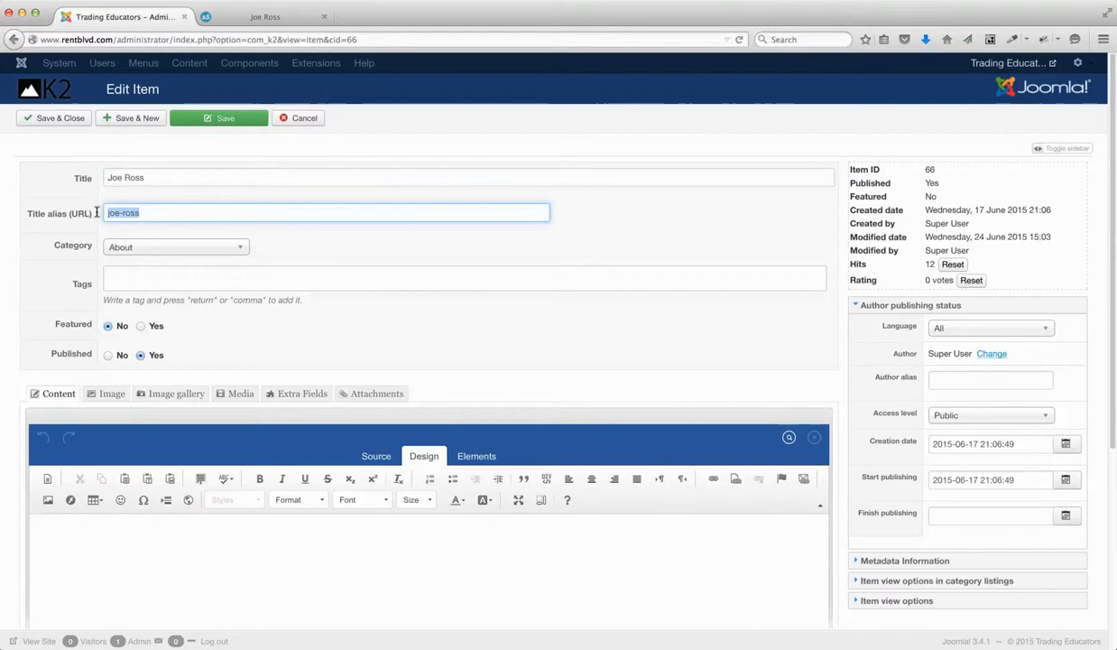
pyautogui.click(264, 17)
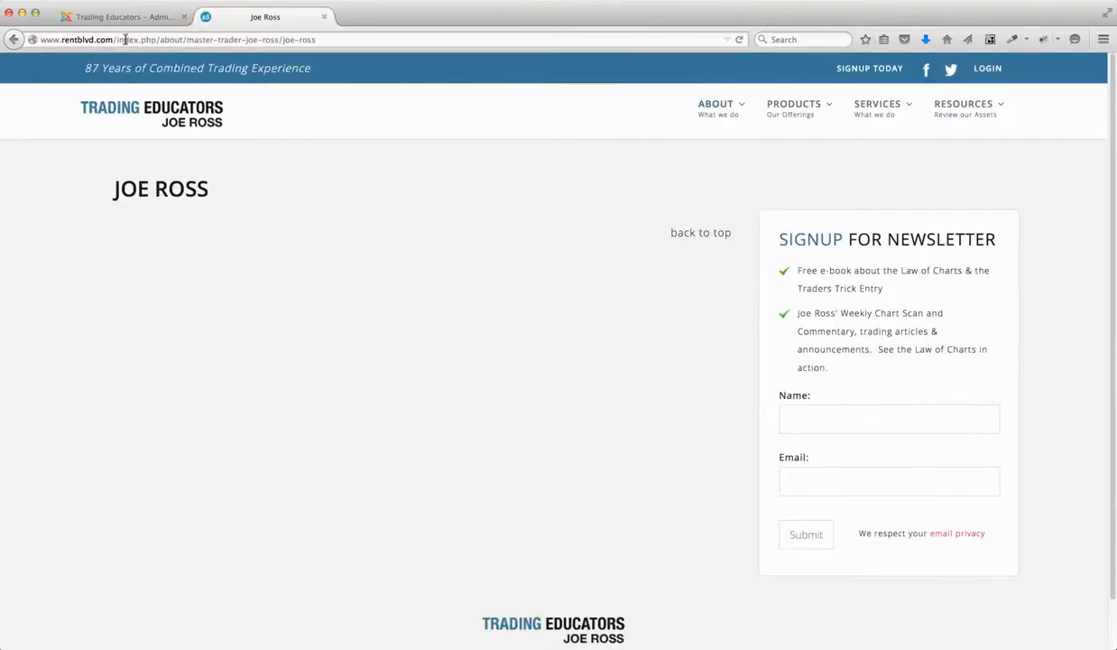
pyautogui.moveTo(116, 38); pyautogui.dragTo(153, 39)
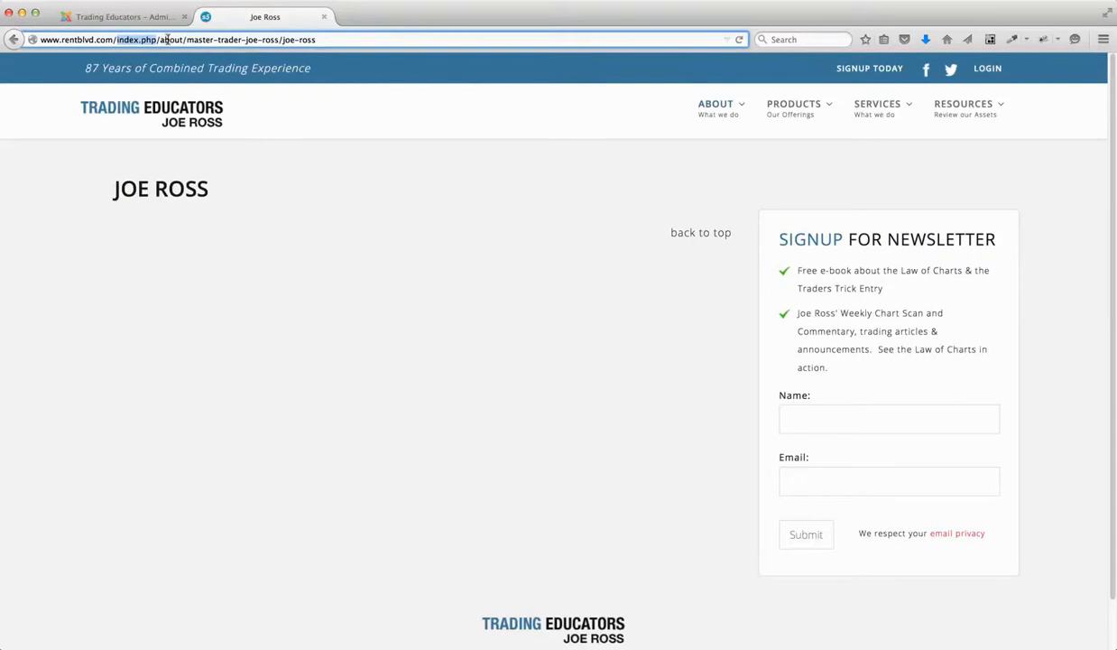
pyautogui.moveTo(187, 39); pyautogui.dragTo(284, 41)
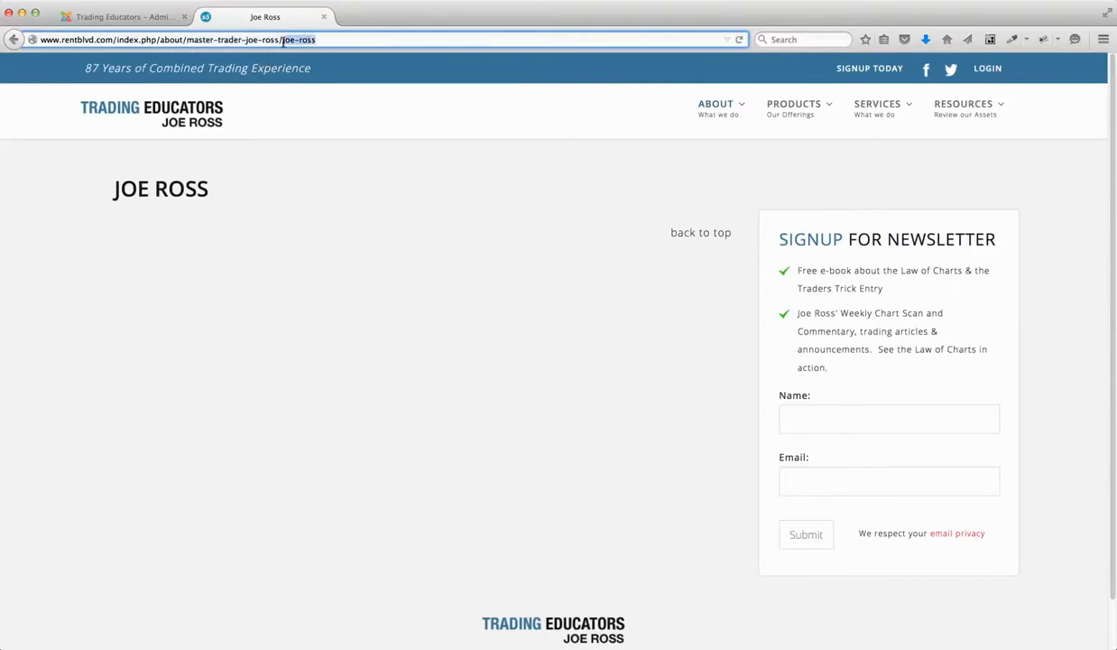
pyautogui.click(91, 17)
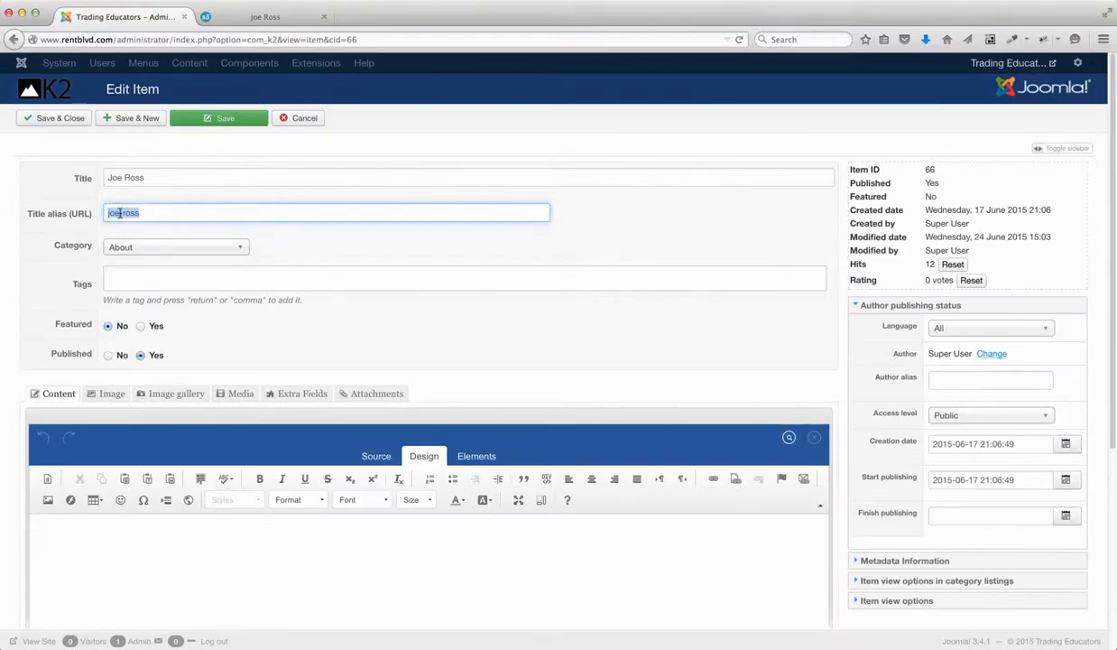
pyautogui.click(150, 210)
pyautogui.click(299, 249)
pyautogui.click(171, 251)
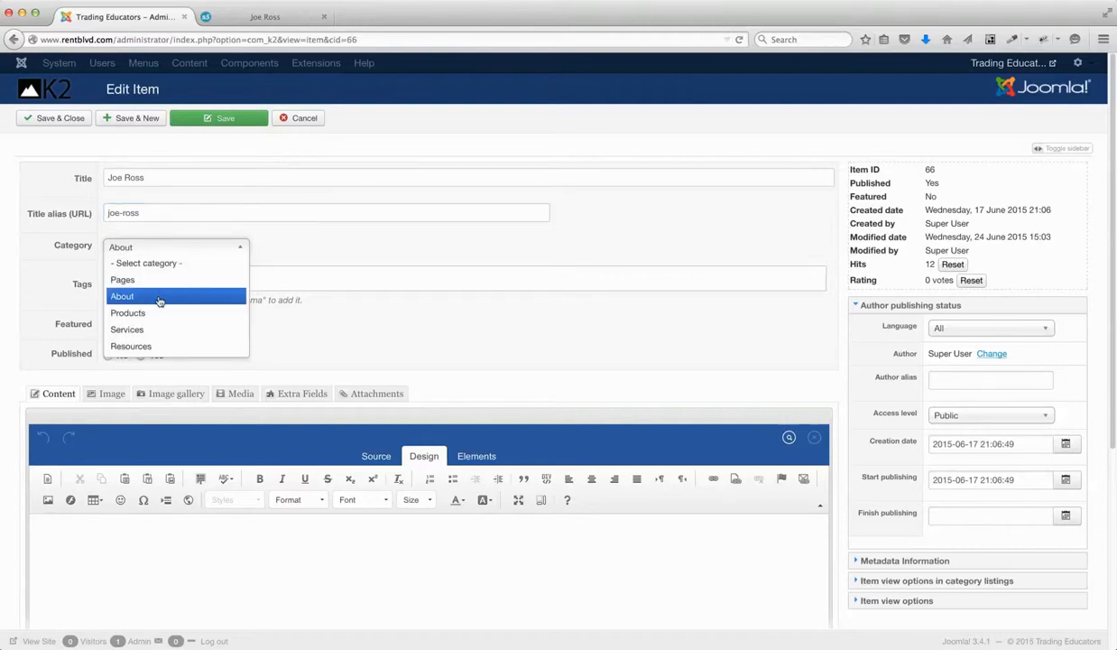
pyautogui.click(159, 300)
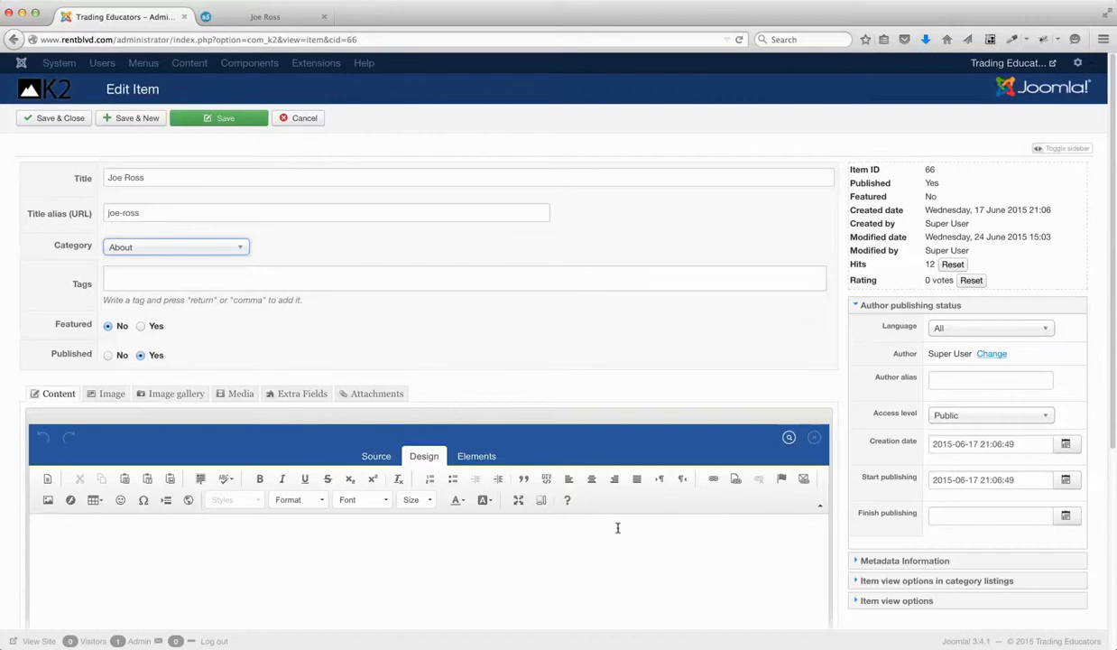
# Scroll down to the item's content editor and maximize it to fill the window
pyautogui.scroll(-1, 615, 529)
pyautogui.scroll(-3, 615, 529)
pyautogui.scroll(-3, 614, 529)
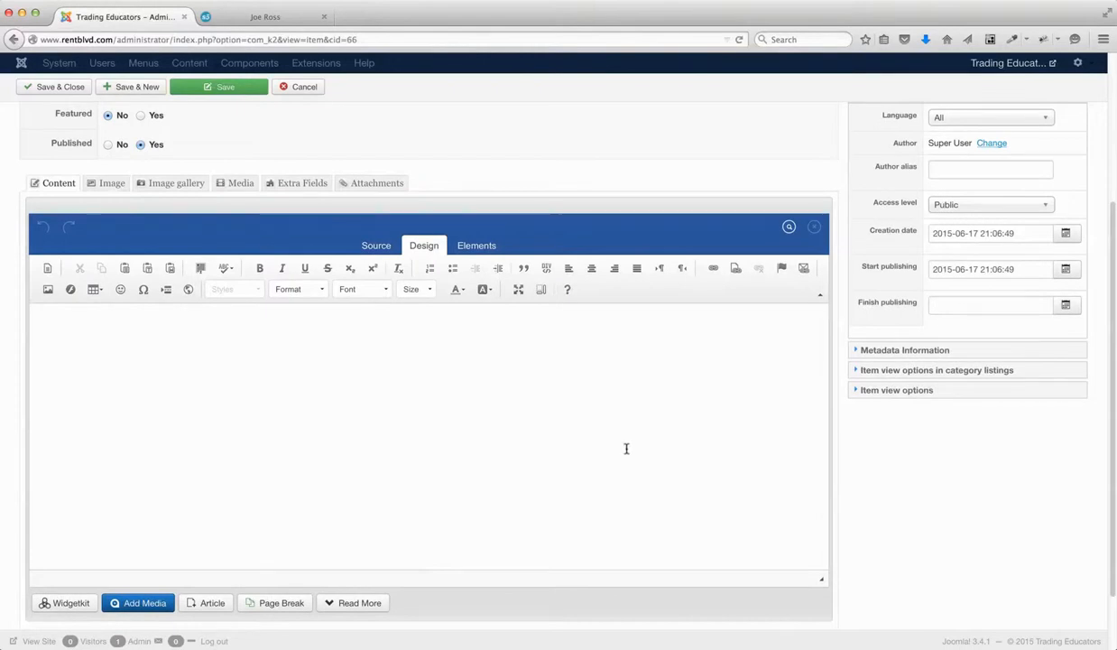
pyautogui.click(519, 290)
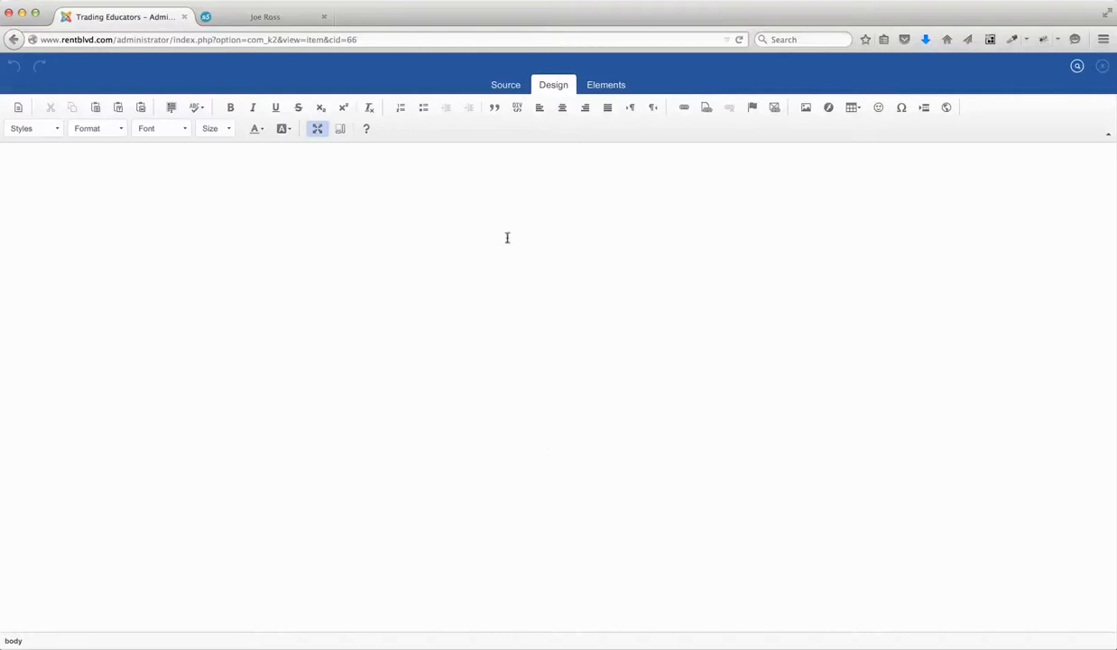
# After a discarded trial in Source view, type 'j;lksjfalskjfa;slkfjas;lf' into the visual editor
pyautogui.click(515, 88)
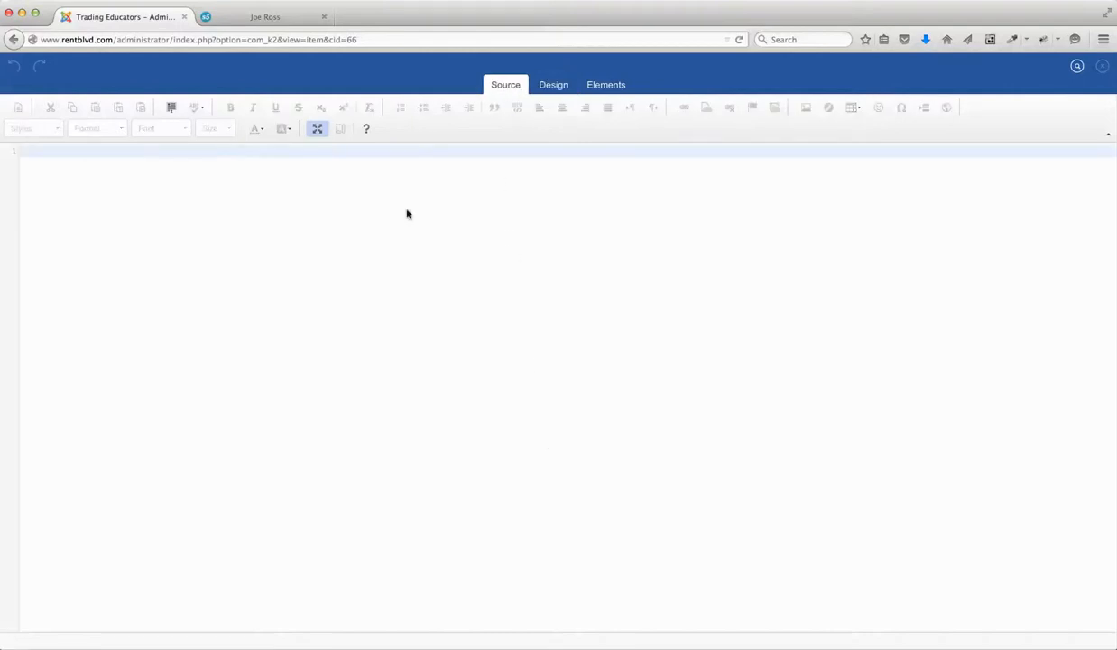
pyautogui.write(';sajf;laksj')
pyautogui.moveTo(82, 151); pyautogui.dragTo(10, 145)
pyautogui.press('BackSpace')
pyautogui.click(552, 86)
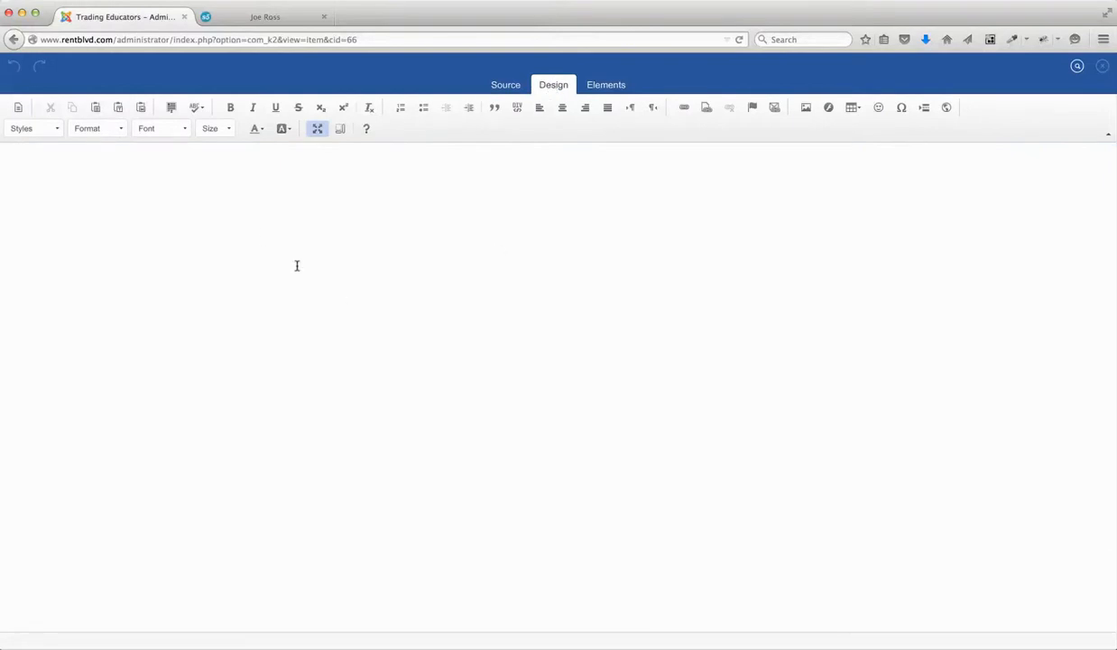
pyautogui.write('j;lksjfalskjfa;slkfjas;lf')
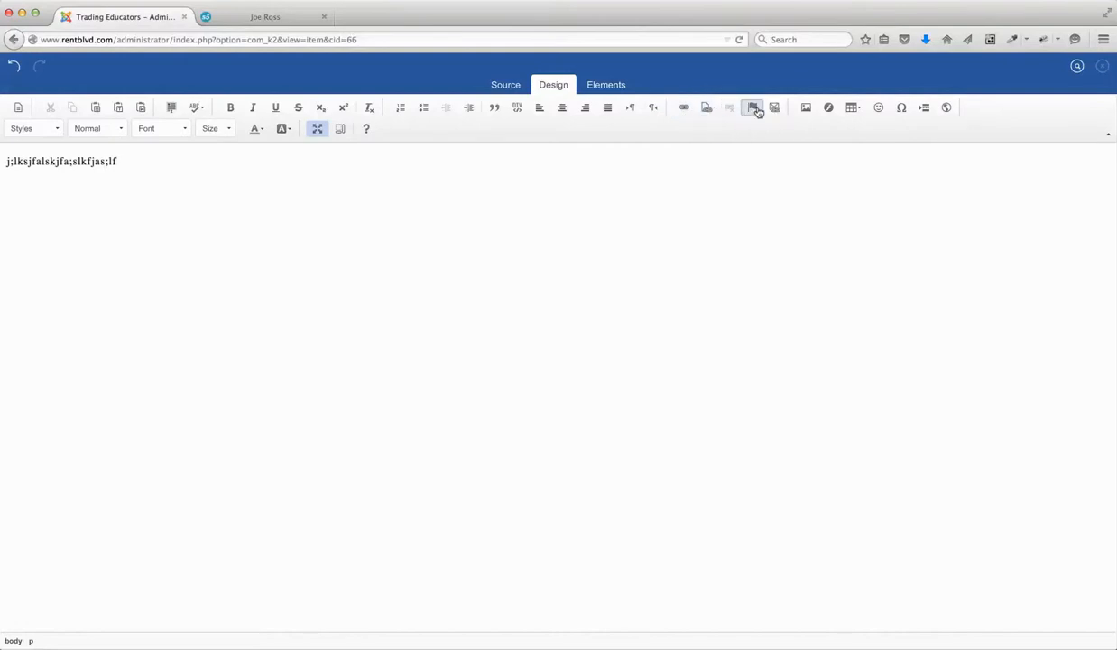
pyautogui.click(863, 114)
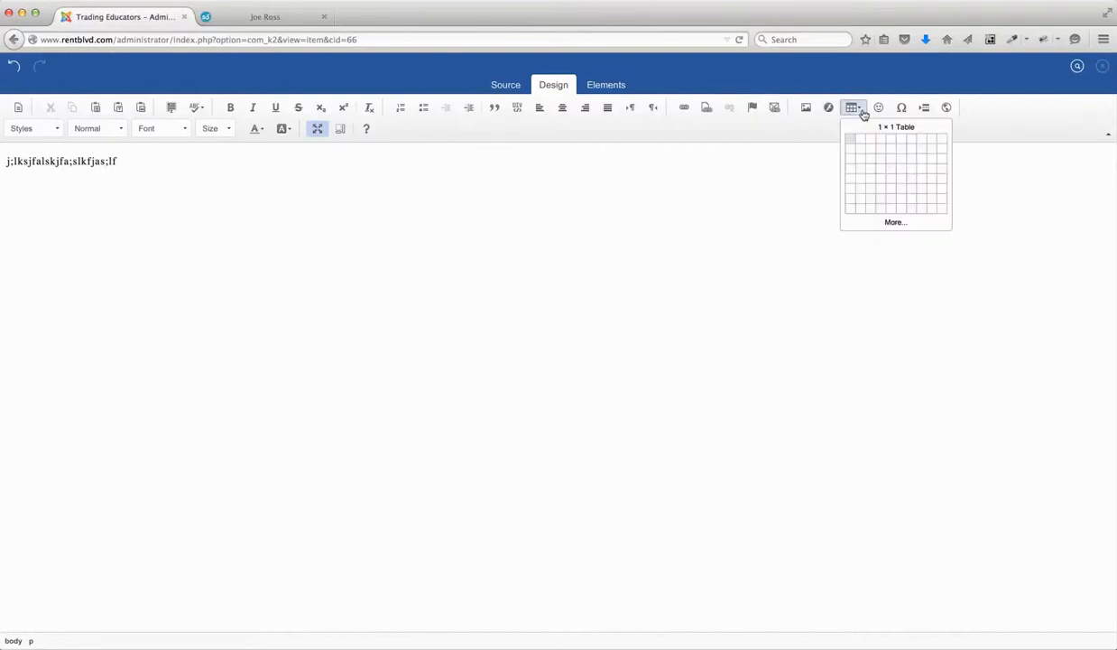
pyautogui.click(807, 168)
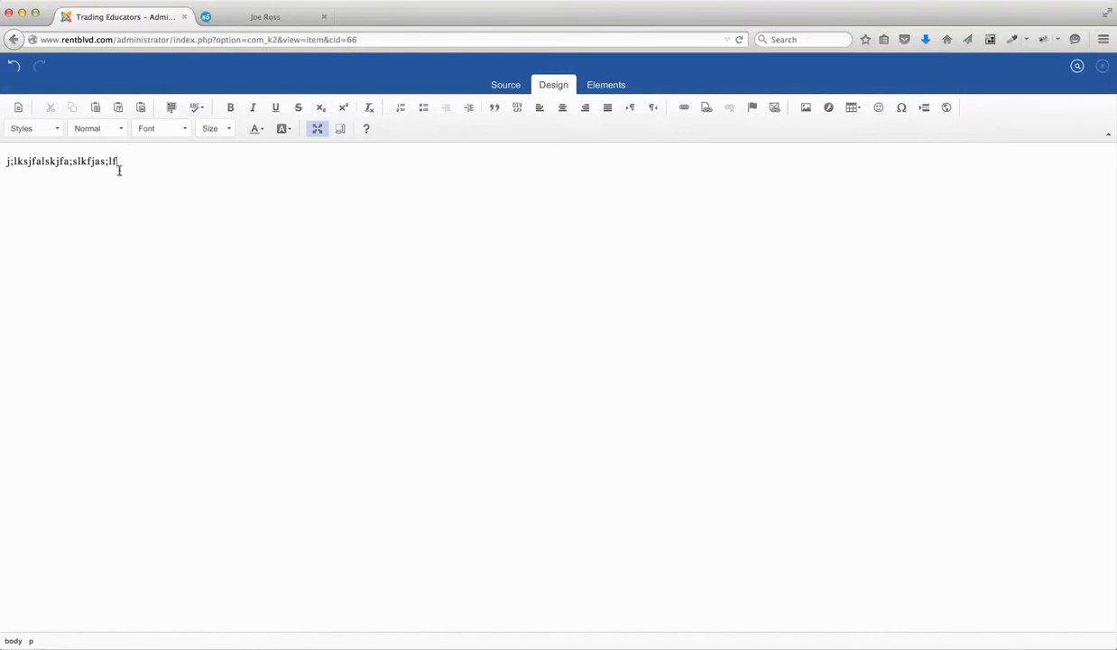
pyautogui.press('super+a')
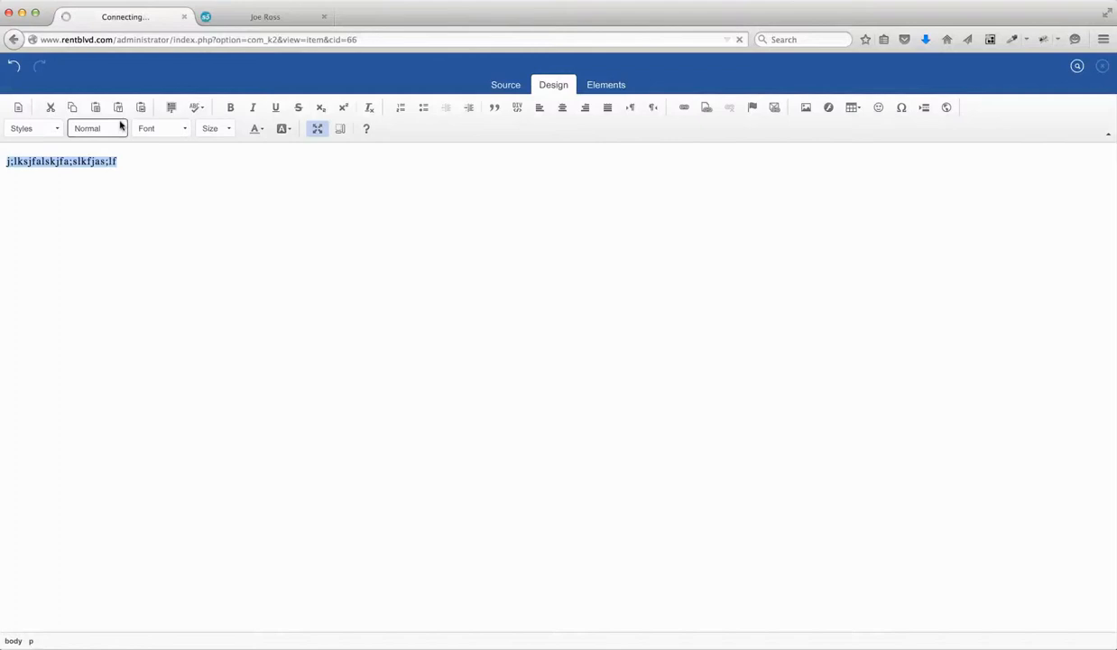
pyautogui.click(120, 126)
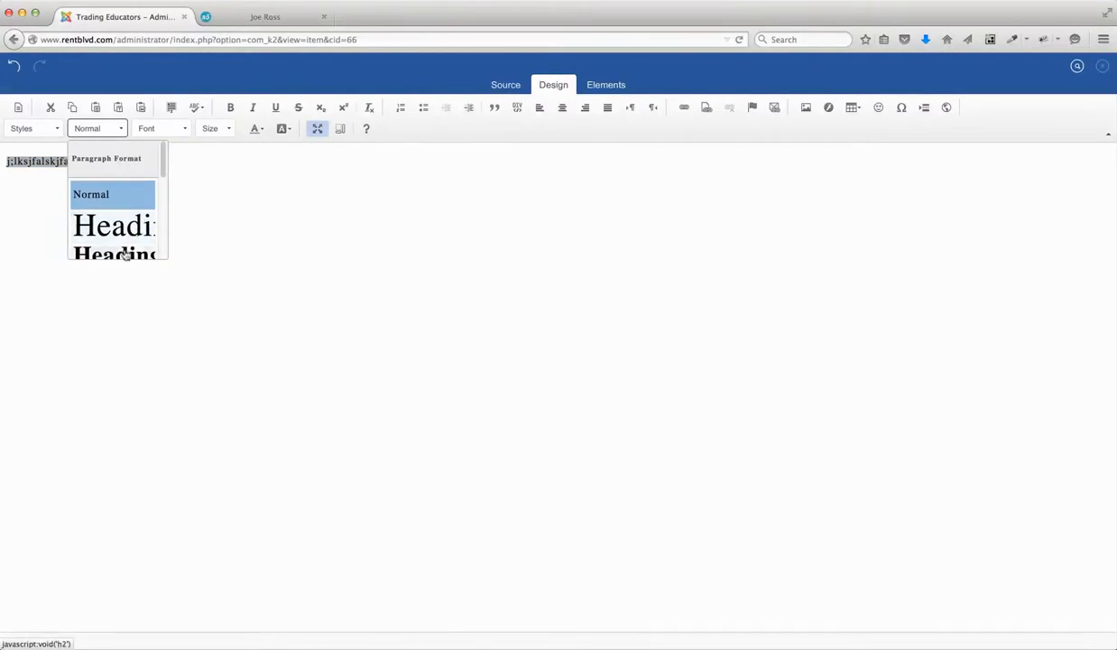
pyautogui.click(206, 173)
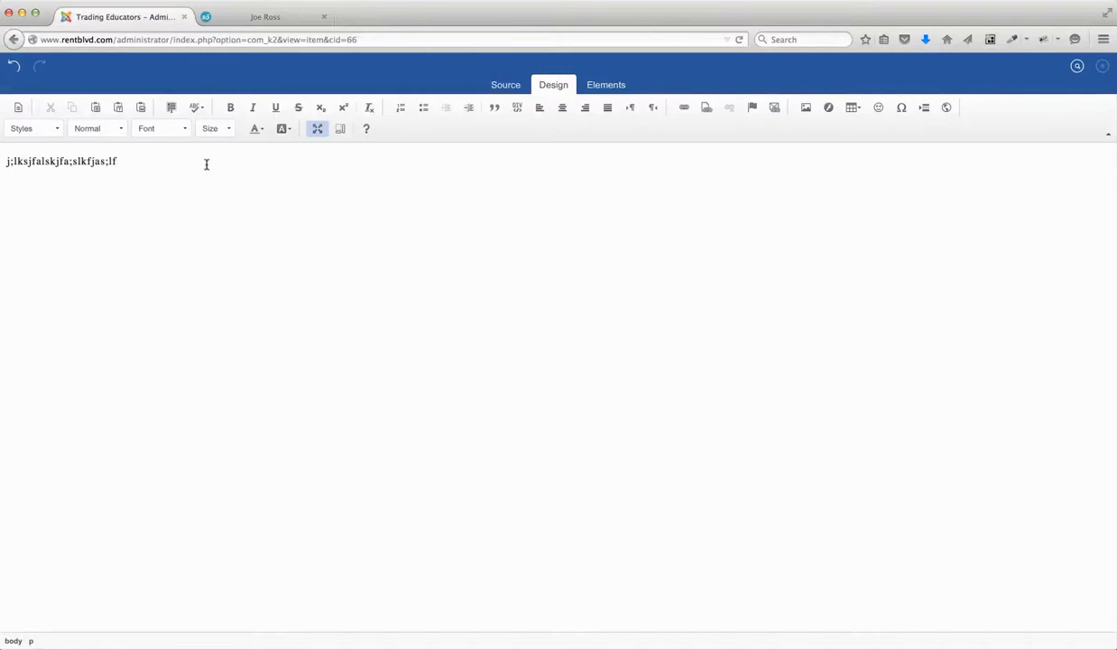
pyautogui.click(168, 133)
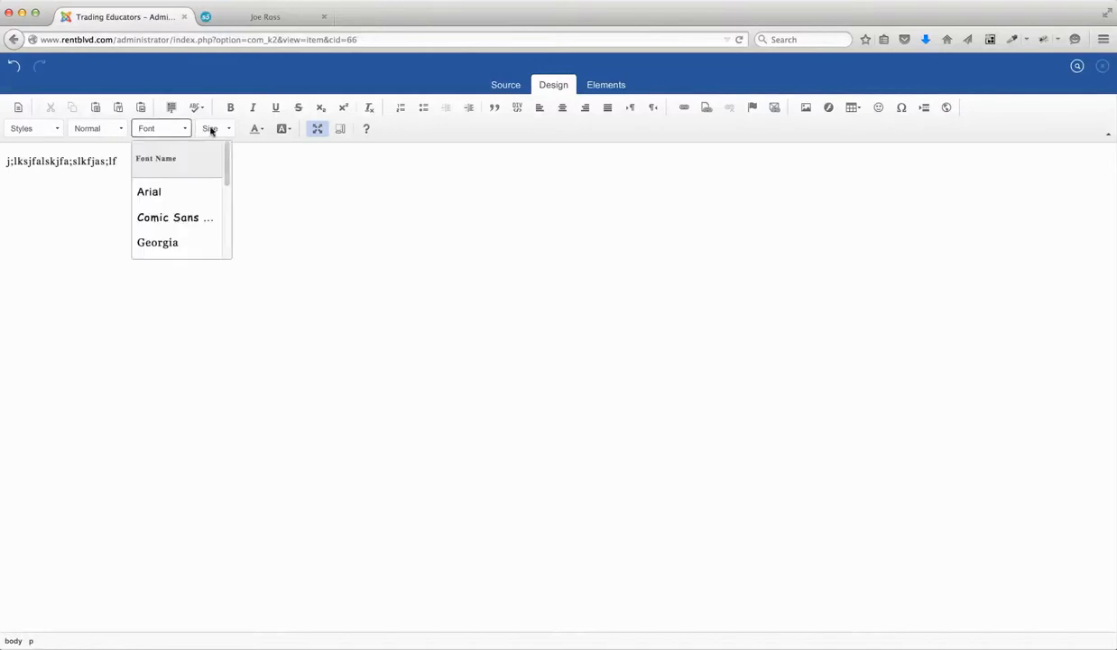
pyautogui.click(210, 130)
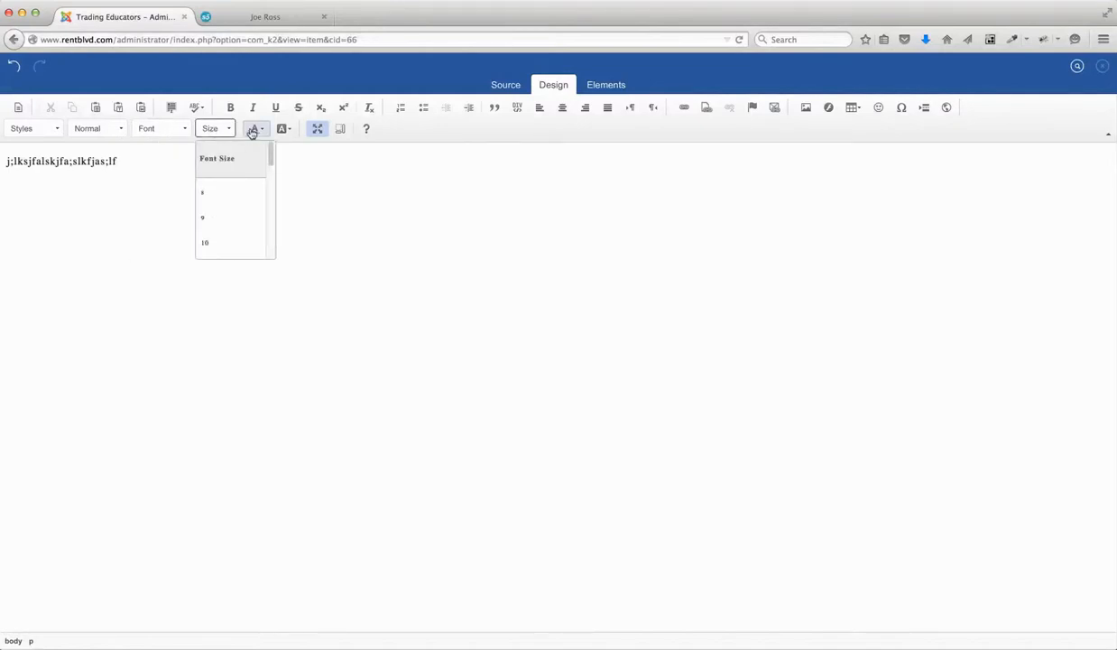
pyautogui.click(253, 131)
pyautogui.click(286, 131)
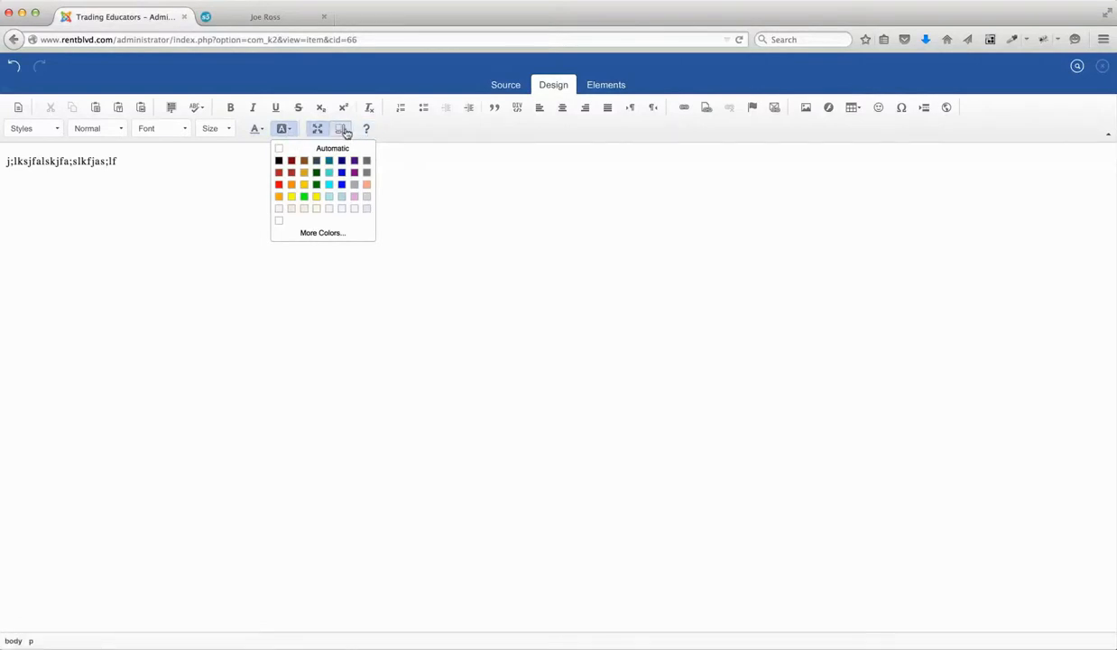
pyautogui.click(435, 196)
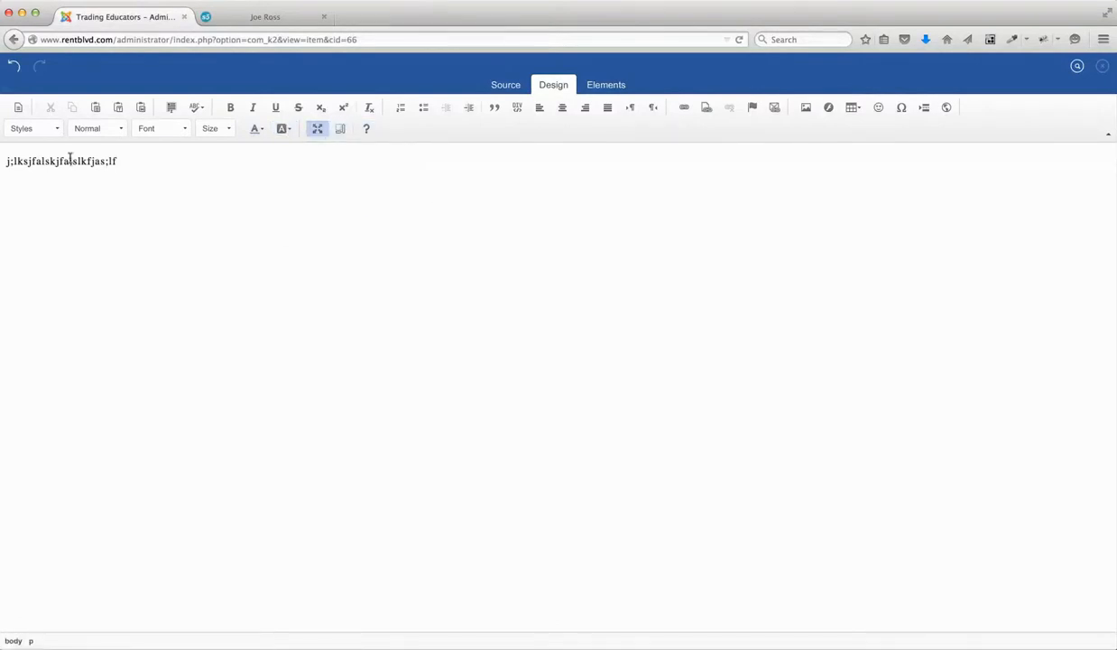
# Add 'asdfasdfasdfasdfasdfas' and break up the run-on placeholder line with spaces
pyautogui.write('asdfasdfasdfasdfasdfas')
pyautogui.click(129, 161)
pyautogui.click(107, 161)
pyautogui.click(49, 161)
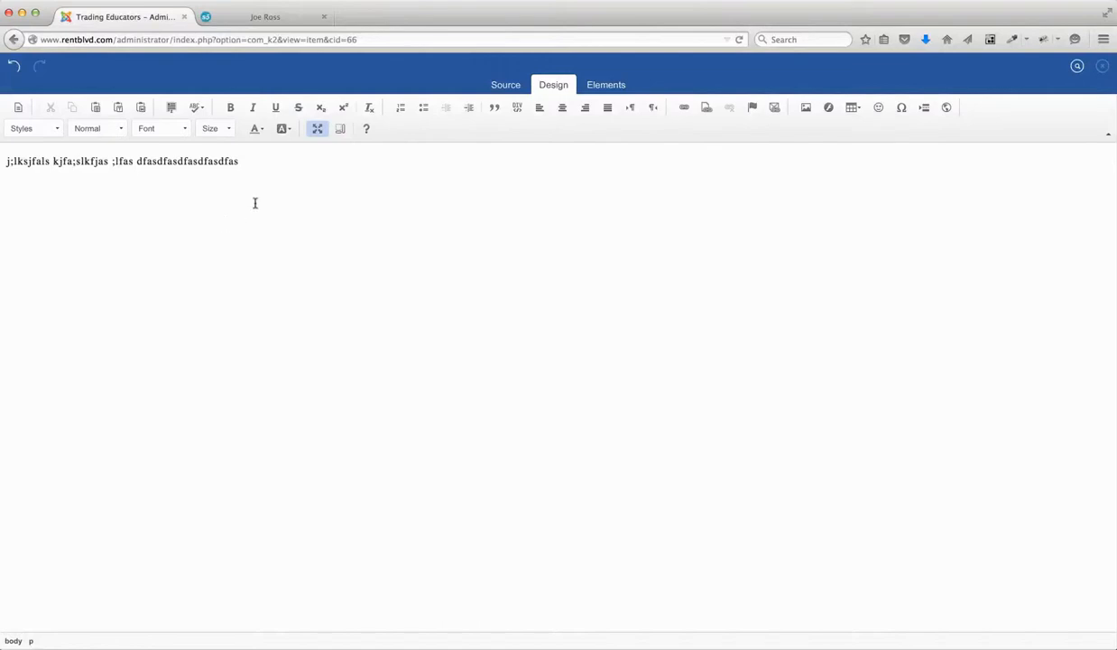
# Copy the placeholder line, paste it several times at its end, and exit full screen
pyautogui.tripleClick(162, 161)
pyautogui.hotkey('ctrl', 'c')
pyautogui.click(233, 160)
pyautogui.hotkey('ctrl', 'v')
pyautogui.hotkey('ctrl', 'v')
pyautogui.hotkey('ctrl', 'v')
pyautogui.hotkey('ctrl', 'v')
pyautogui.hotkey('ctrl', 'v')
pyautogui.hotkey('ctrl', 'v')
pyautogui.hotkey('ctrl', 'v')
pyautogui.hotkey('ctrl', 'v')
pyautogui.hotkey('ctrl', 'v')
pyautogui.hotkey('ctrl', 'v')
pyautogui.hotkey('ctrl', 'v')
pyautogui.hotkey('ctrl', 'v')
pyautogui.hotkey('ctrl', 'v')
pyautogui.hotkey('ctrl', 'v')
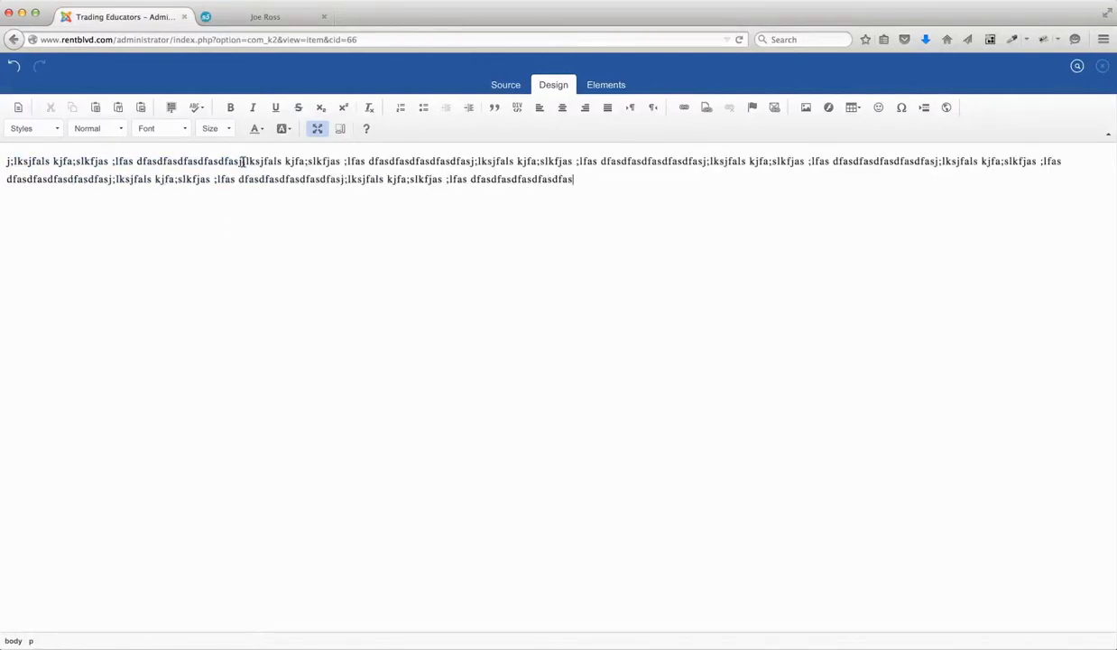
pyautogui.hotkey('ctrl', 'v')
pyautogui.hotkey('ctrl', 'v')
pyautogui.hotkey('ctrl', 'v')
pyautogui.hotkey('ctrl', 'v')
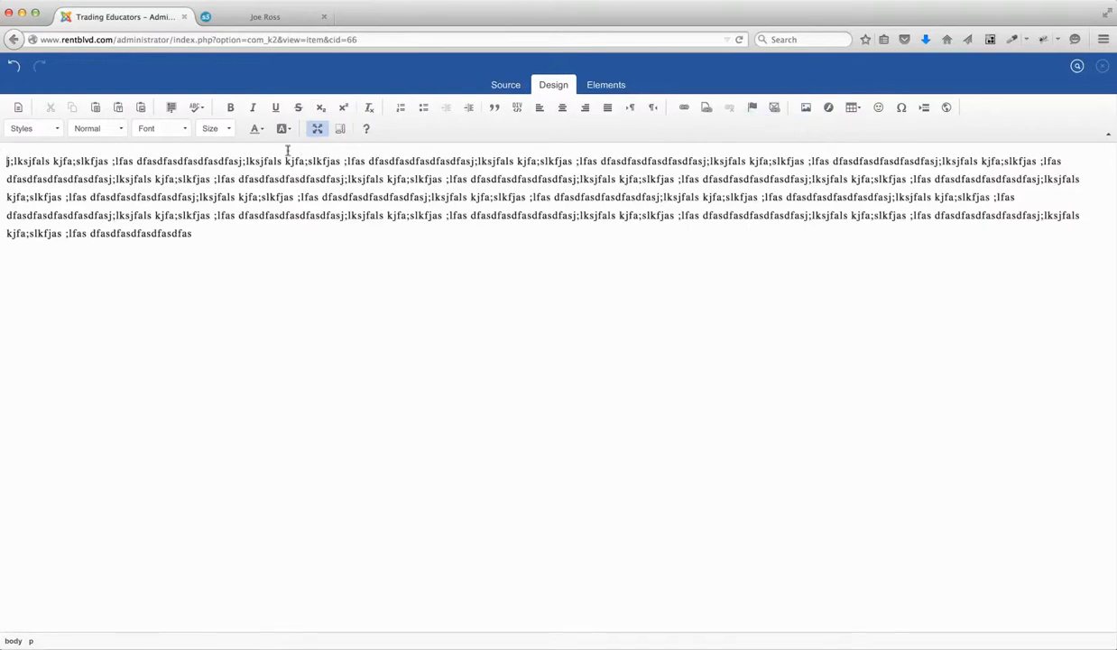
pyautogui.click(317, 128)
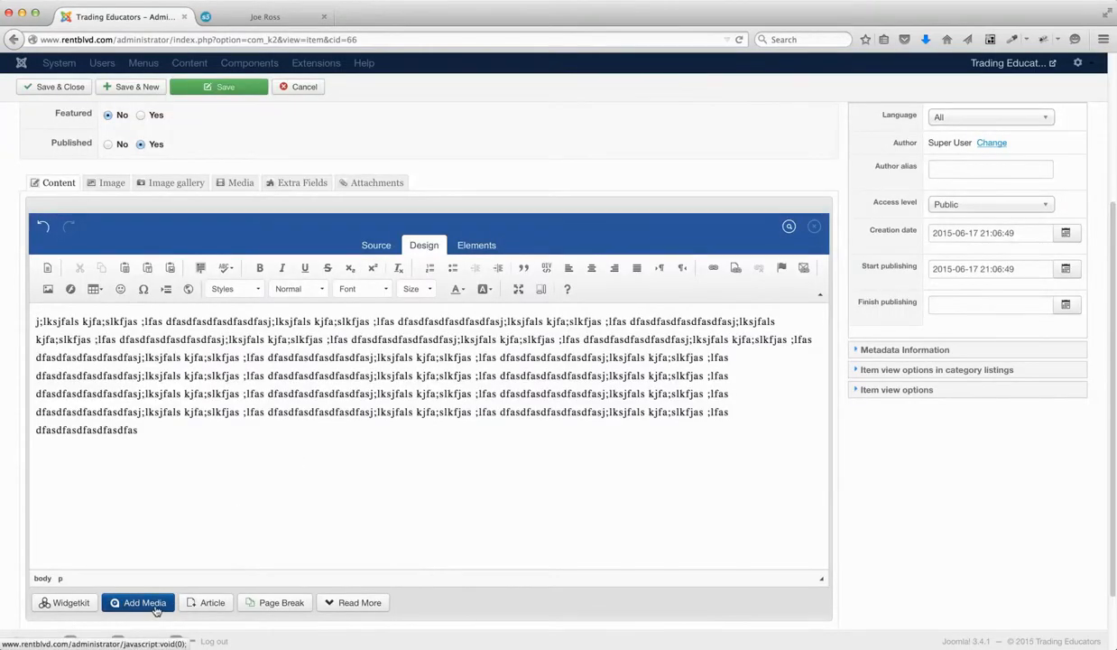
# Maximize the editor, open the Ark Media image library, and select ha2.jpg
pyautogui.click(518, 288)
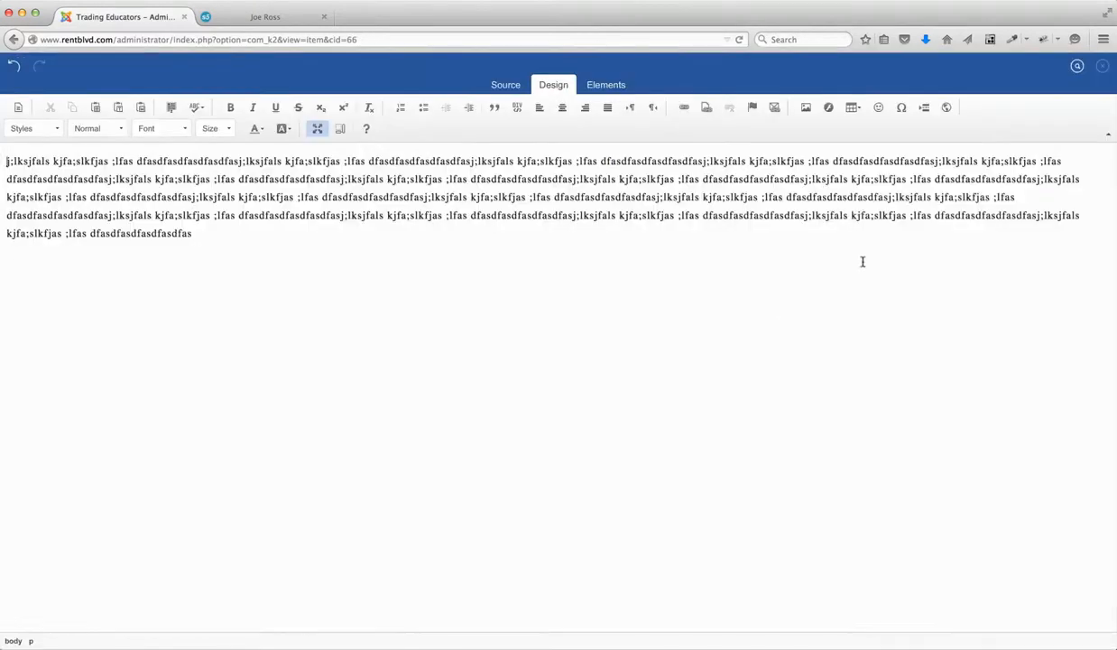
pyautogui.click(808, 109)
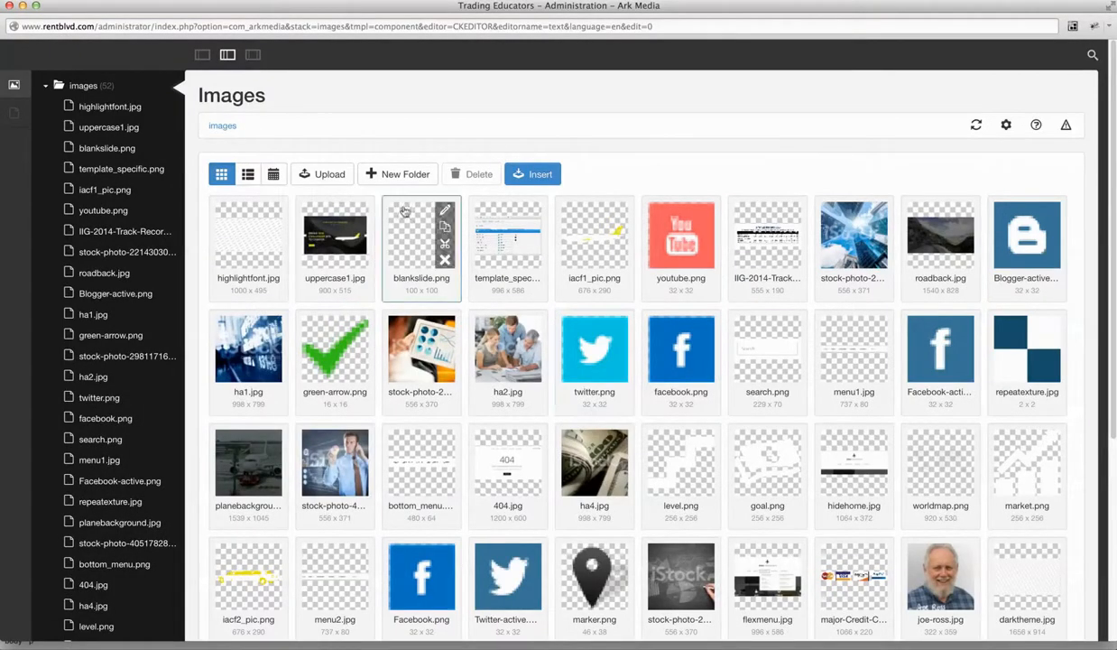
pyautogui.scroll(-1, 813, 521)
pyautogui.scroll(-5, 812, 521)
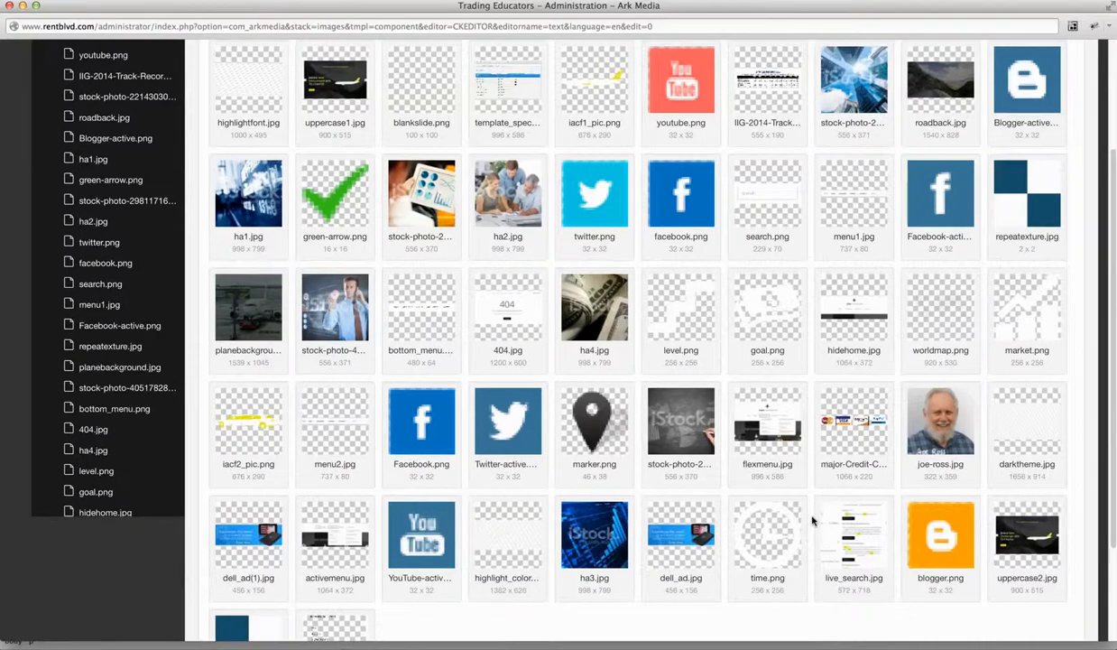
pyautogui.scroll(5, 421, 379)
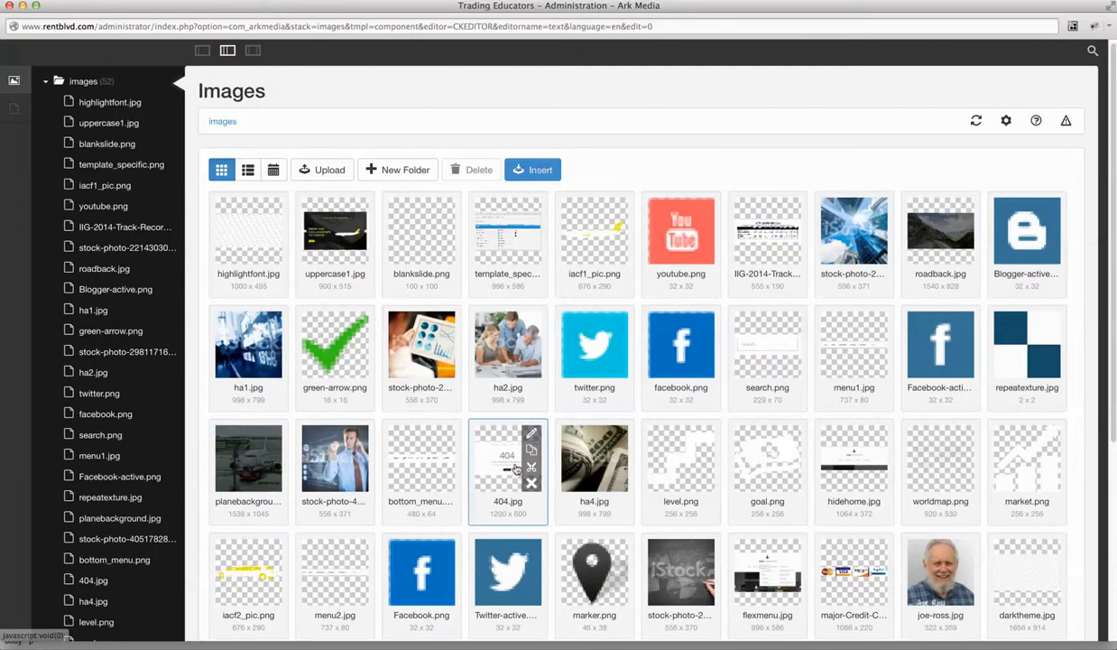
pyautogui.click(486, 381)
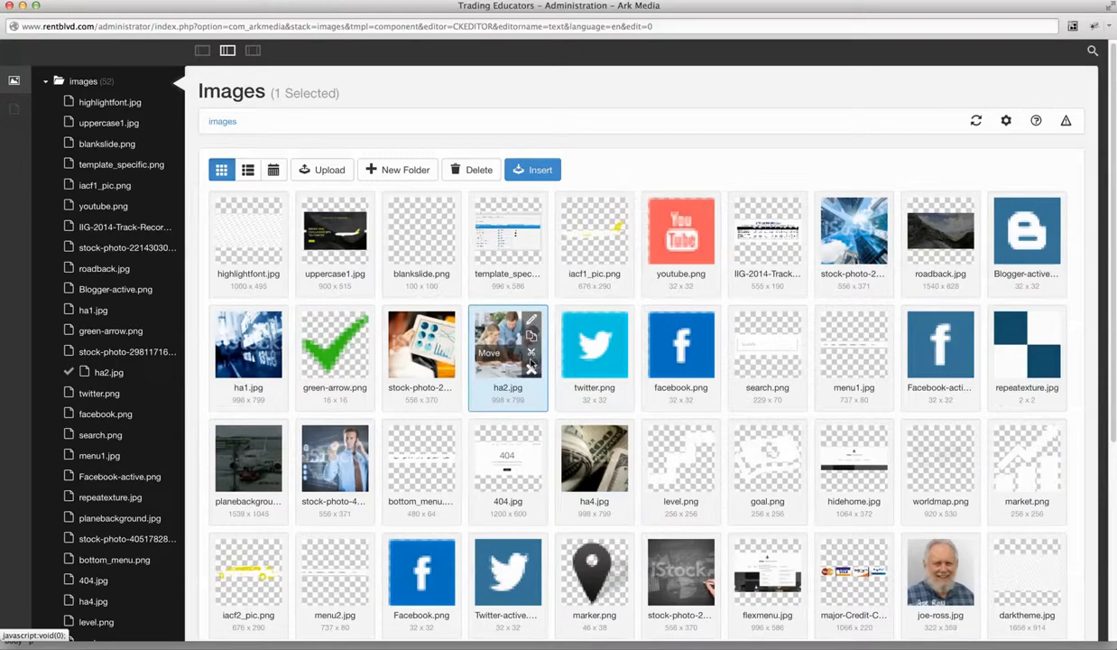
pyautogui.click(508, 359)
pyautogui.click(567, 286)
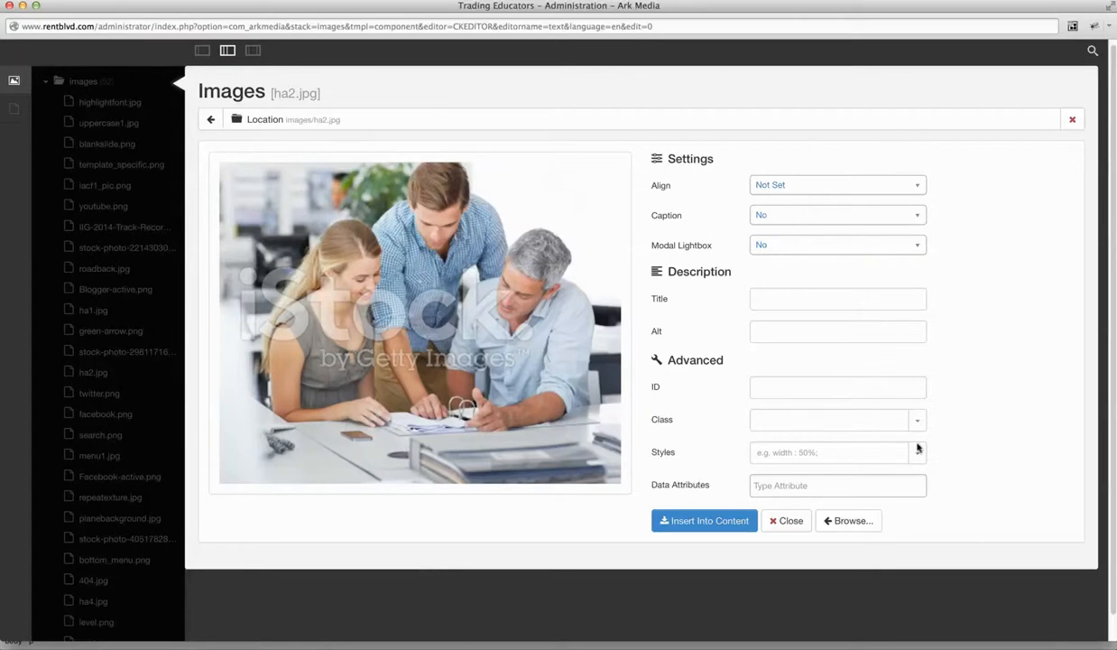
# Set the ha2.jpg image to align Left with Modal Lightbox Yes (styled)
pyautogui.click(806, 187)
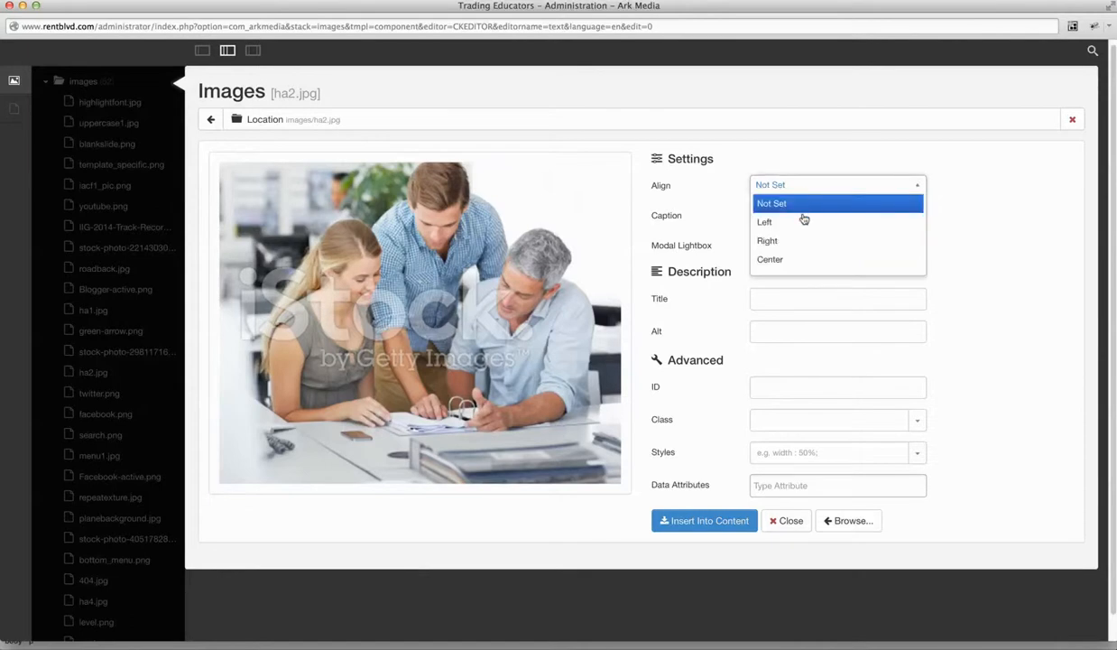
pyautogui.click(802, 223)
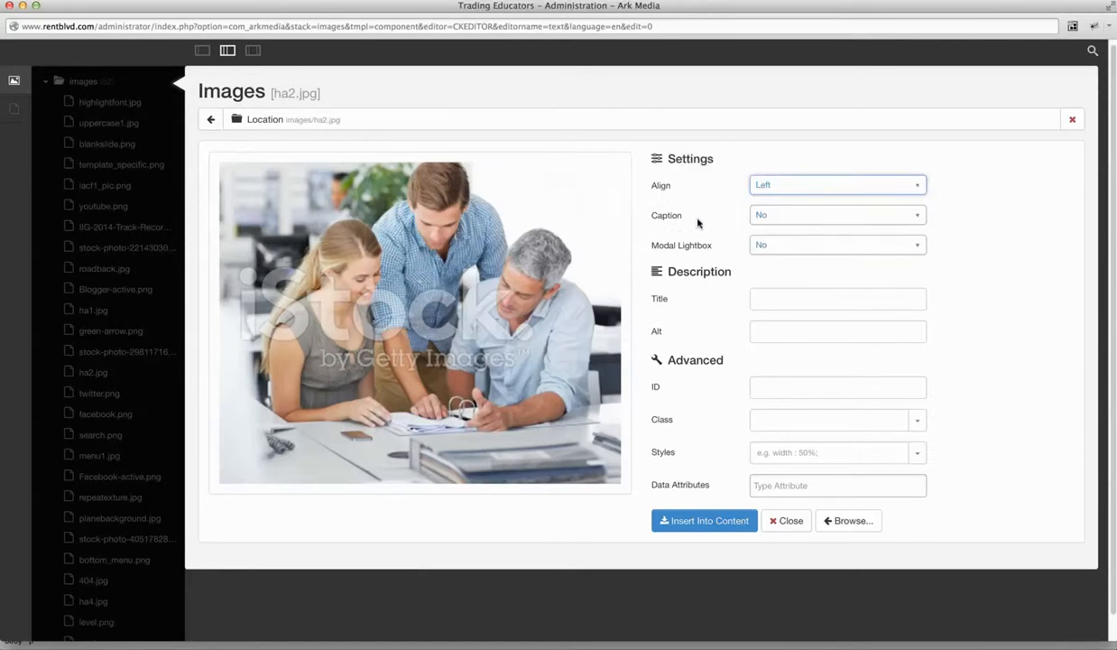
pyautogui.moveTo(679, 246)
pyautogui.click(798, 246)
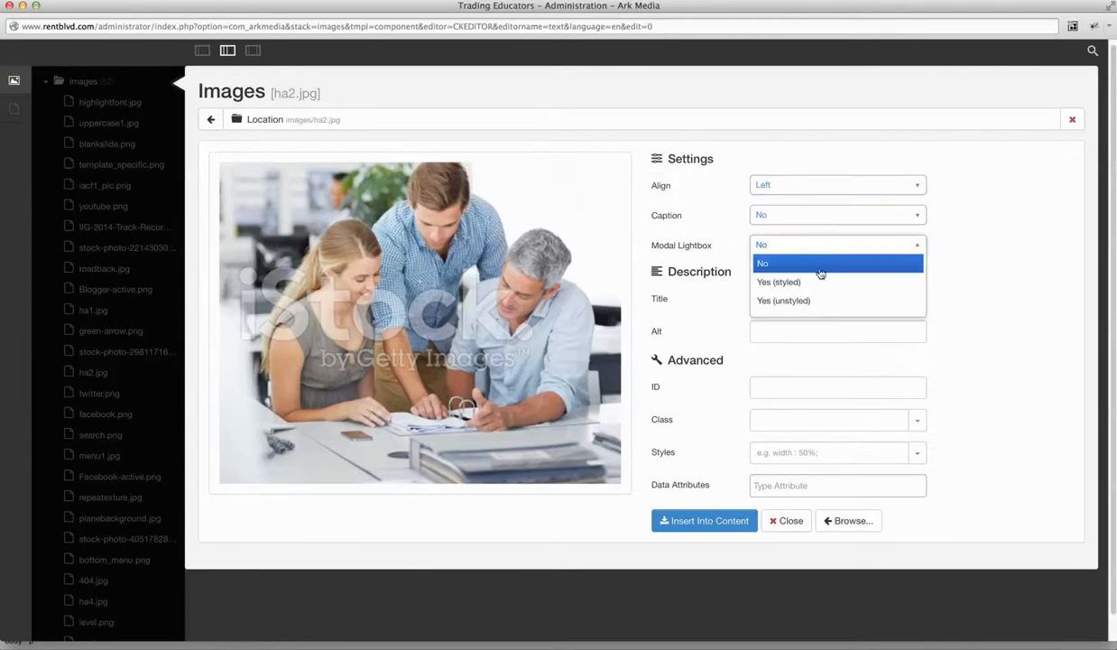
pyautogui.click(817, 283)
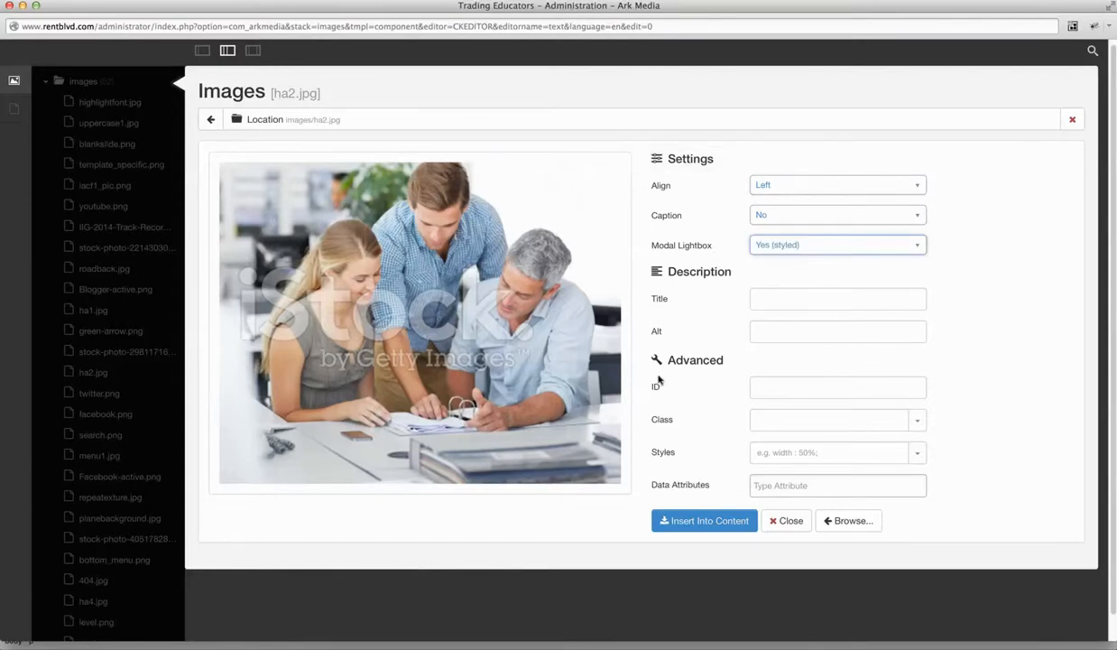
pyautogui.click(872, 244)
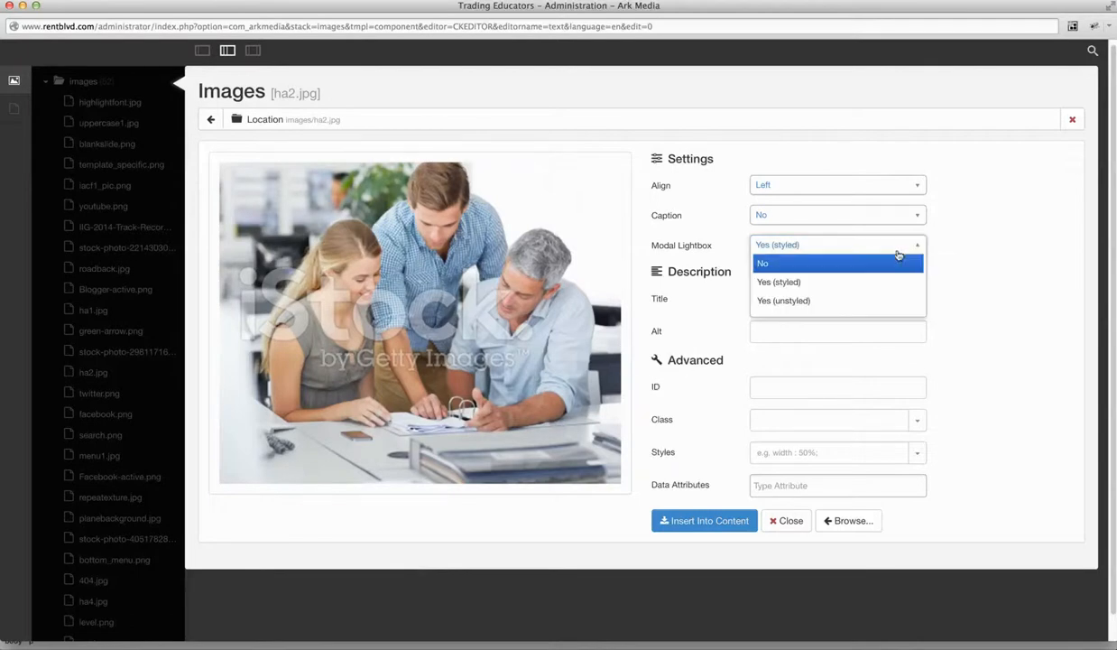
pyautogui.click(984, 293)
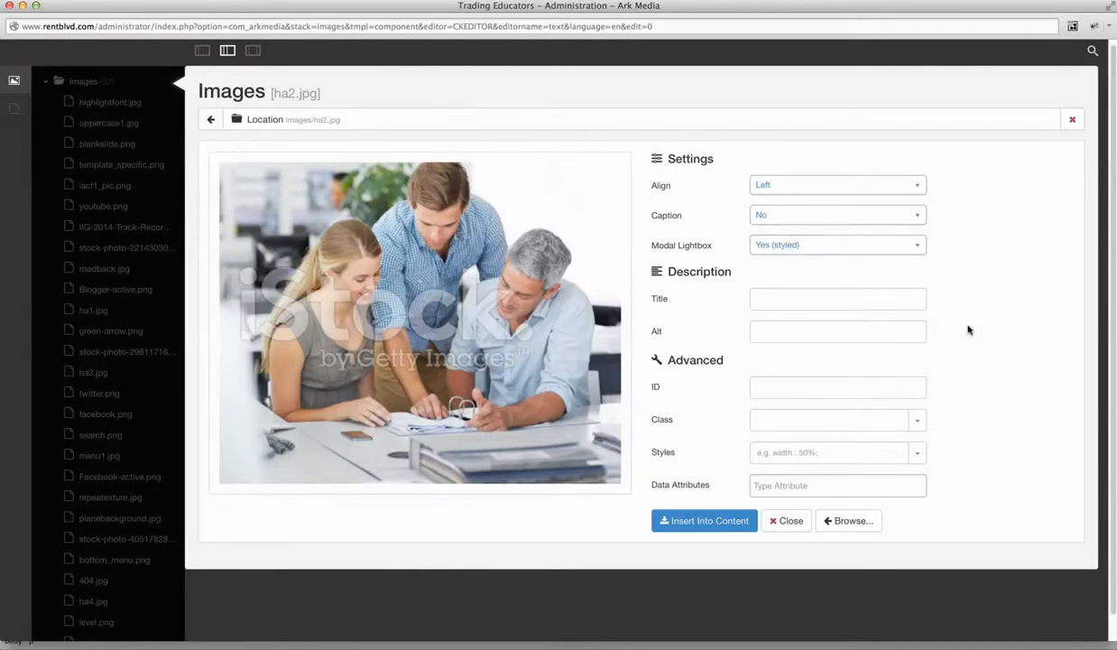
# Give the image alt text 'three people reading', no class, and style 'margin-right: 10px'
pyautogui.click(776, 330)
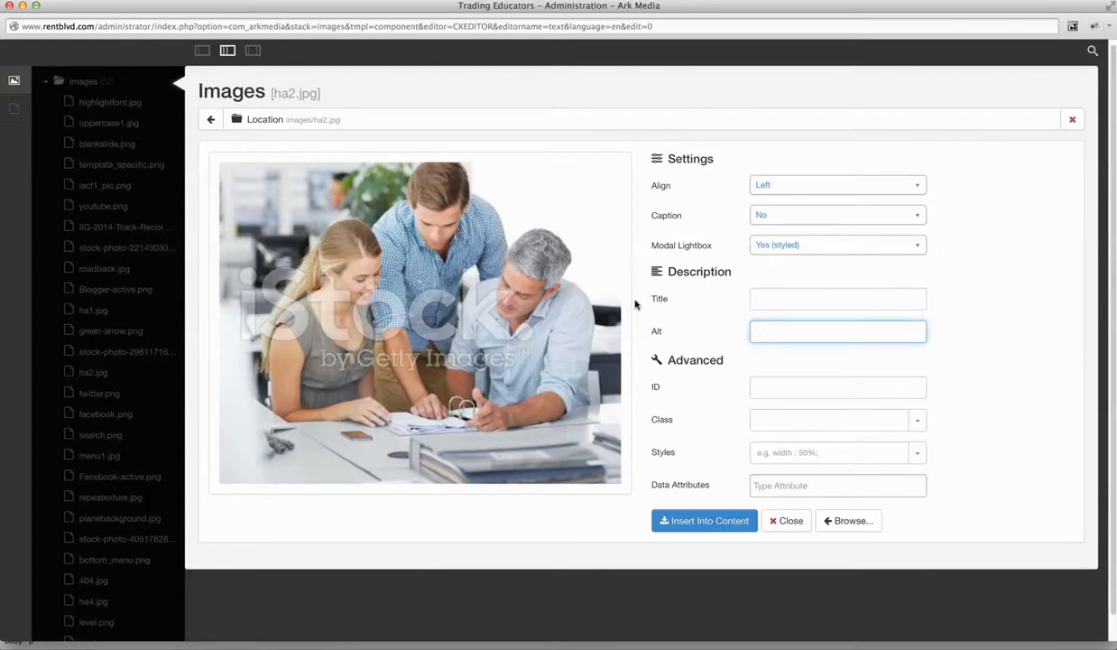
pyautogui.write('three people reading')
pyautogui.click(760, 386)
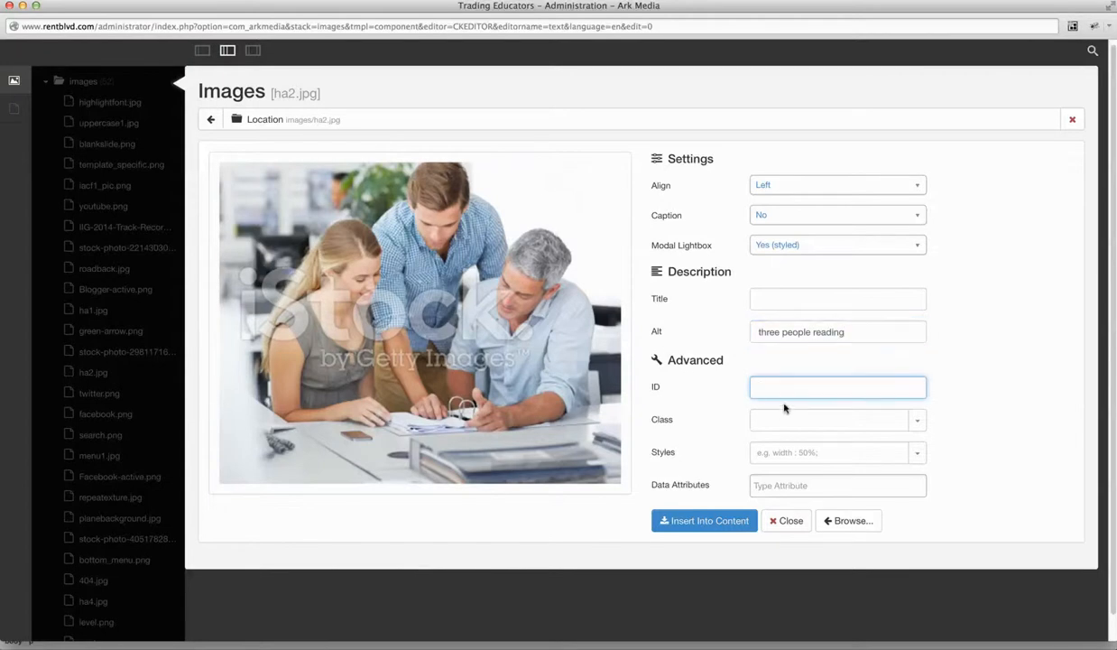
pyautogui.click(919, 422)
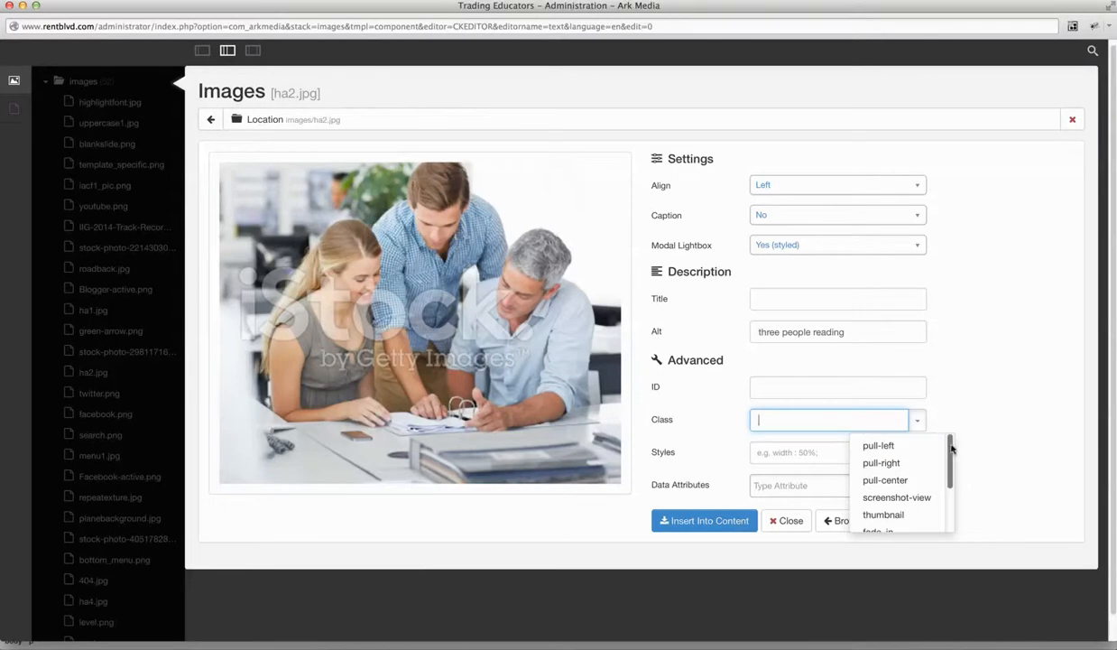
pyautogui.scroll(-2, 952, 449)
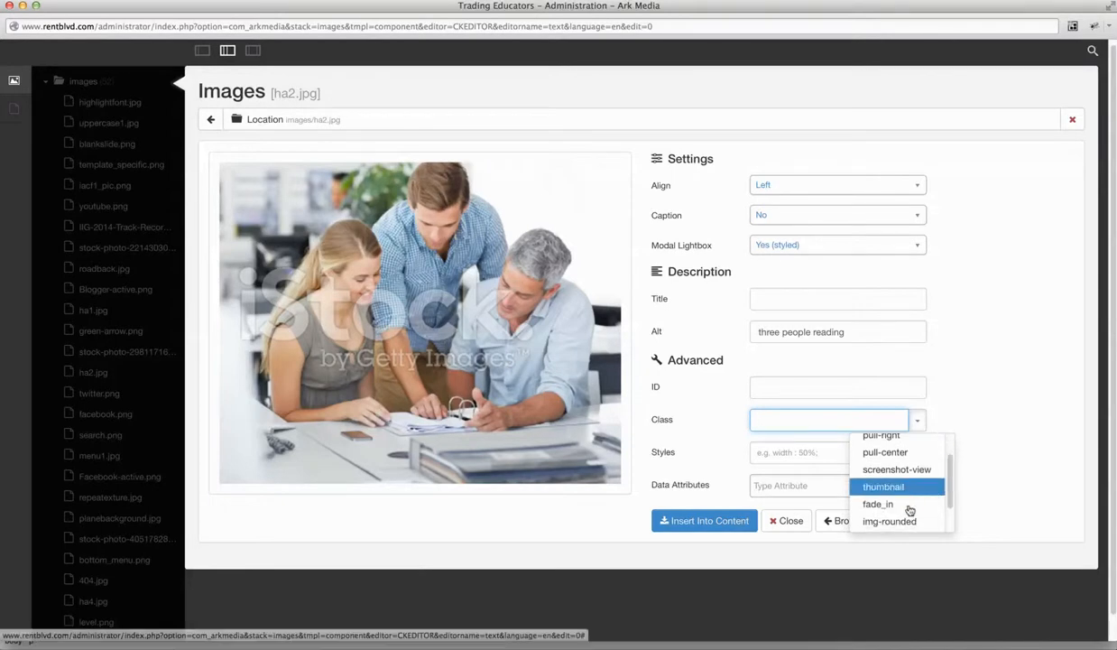
pyautogui.scroll(-2, 913, 515)
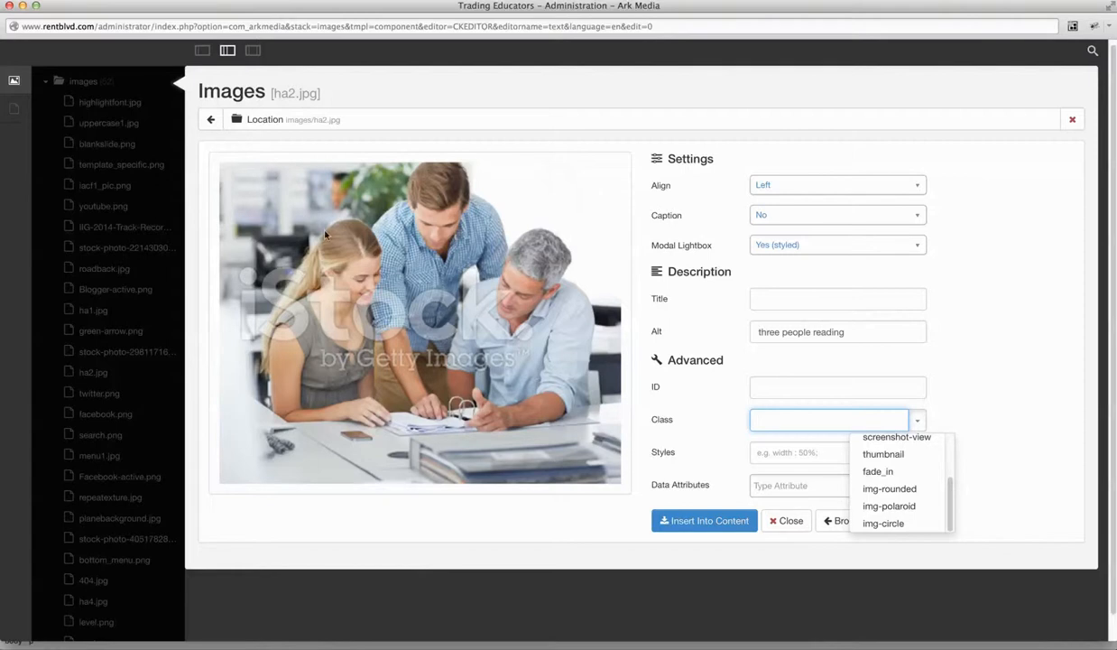
pyautogui.click(1016, 451)
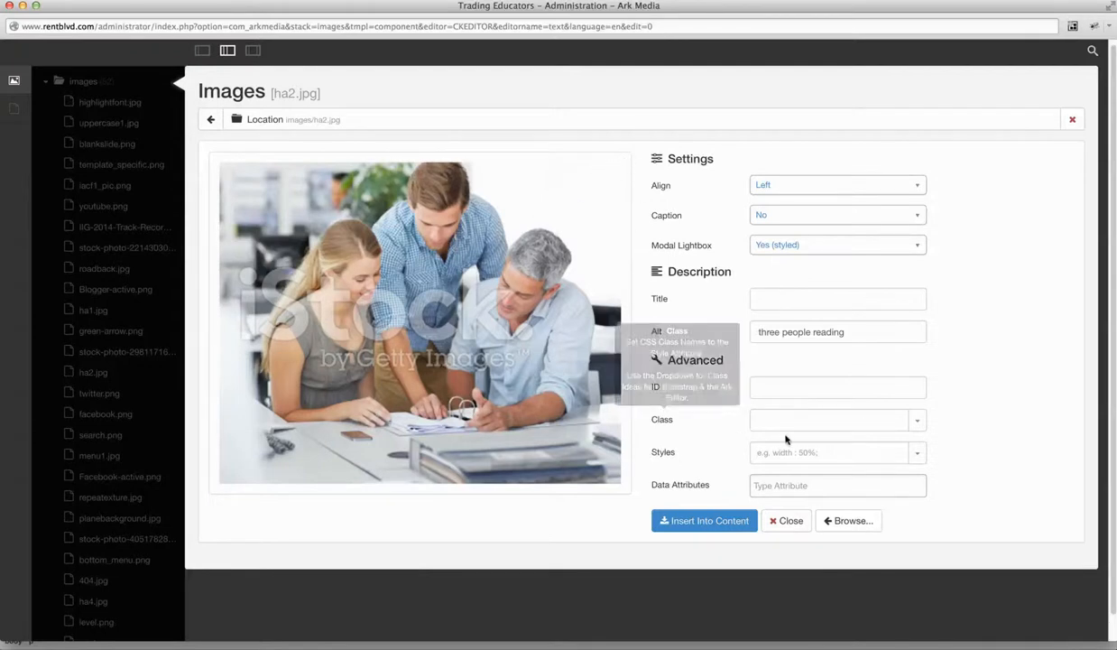
pyautogui.click(825, 451)
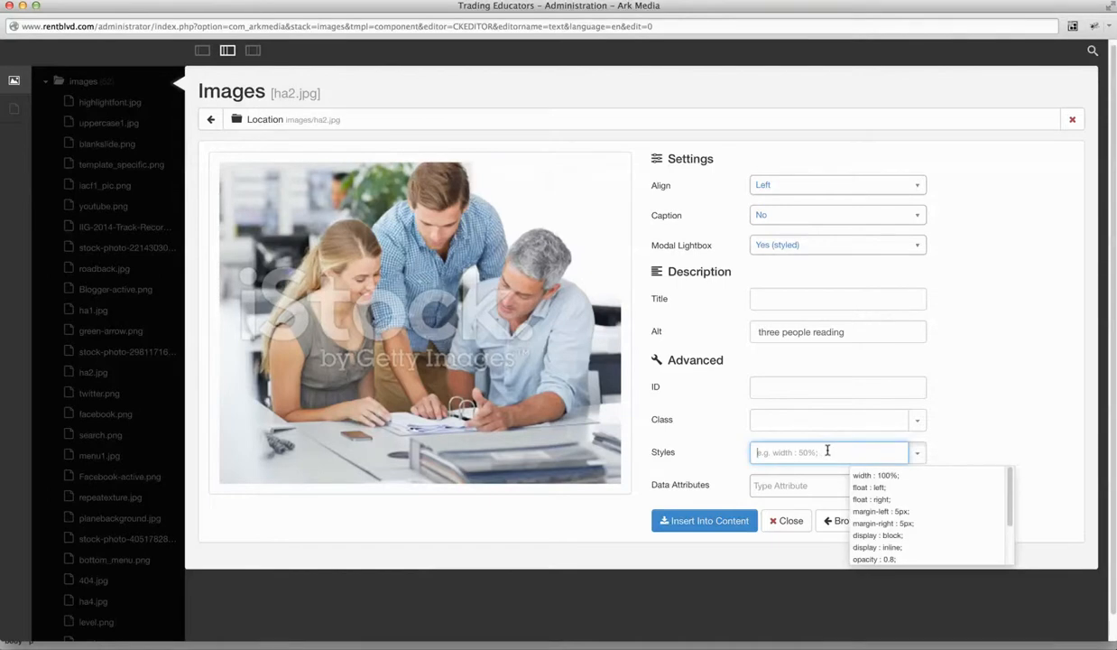
pyautogui.write('margin-right: 10px;')
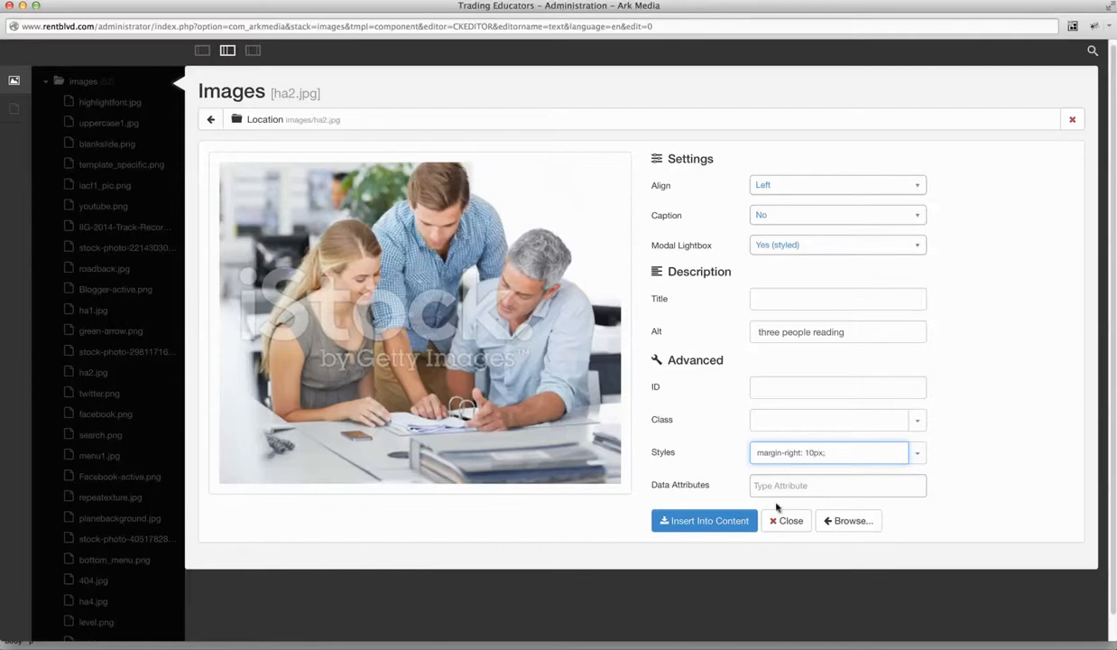
pyautogui.click(721, 525)
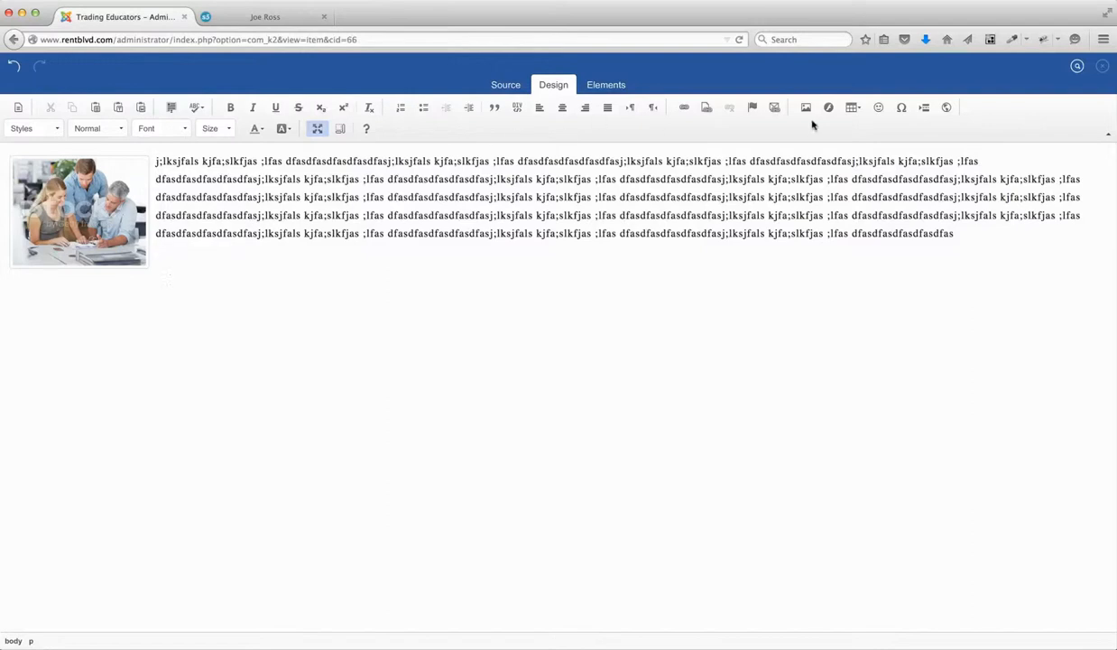
pyautogui.click(318, 128)
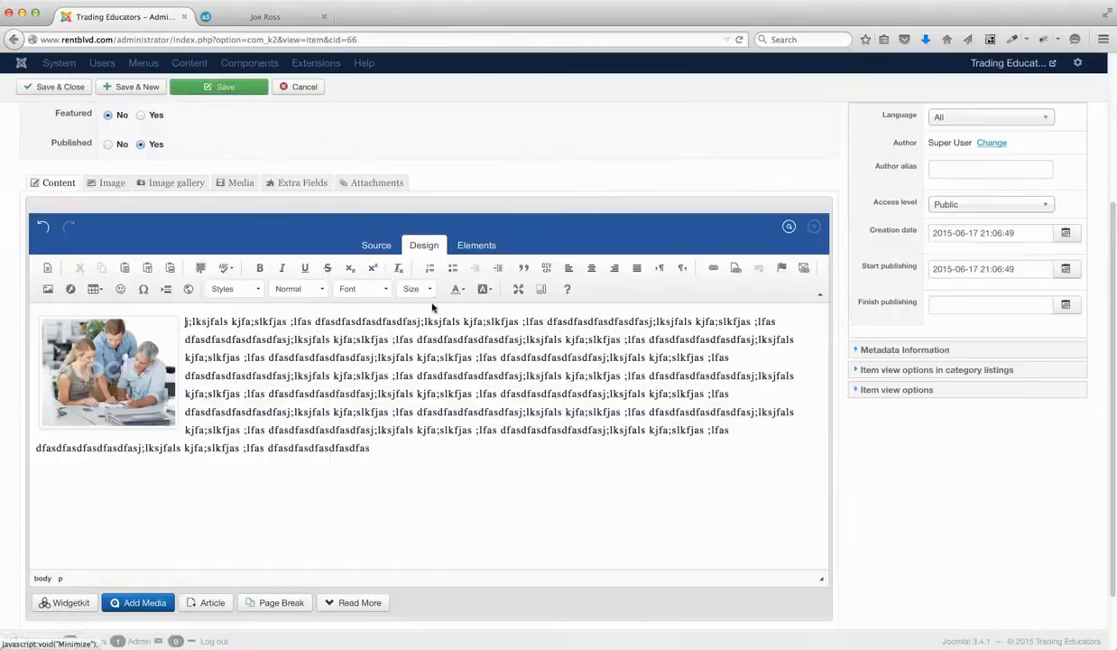
pyautogui.click(202, 89)
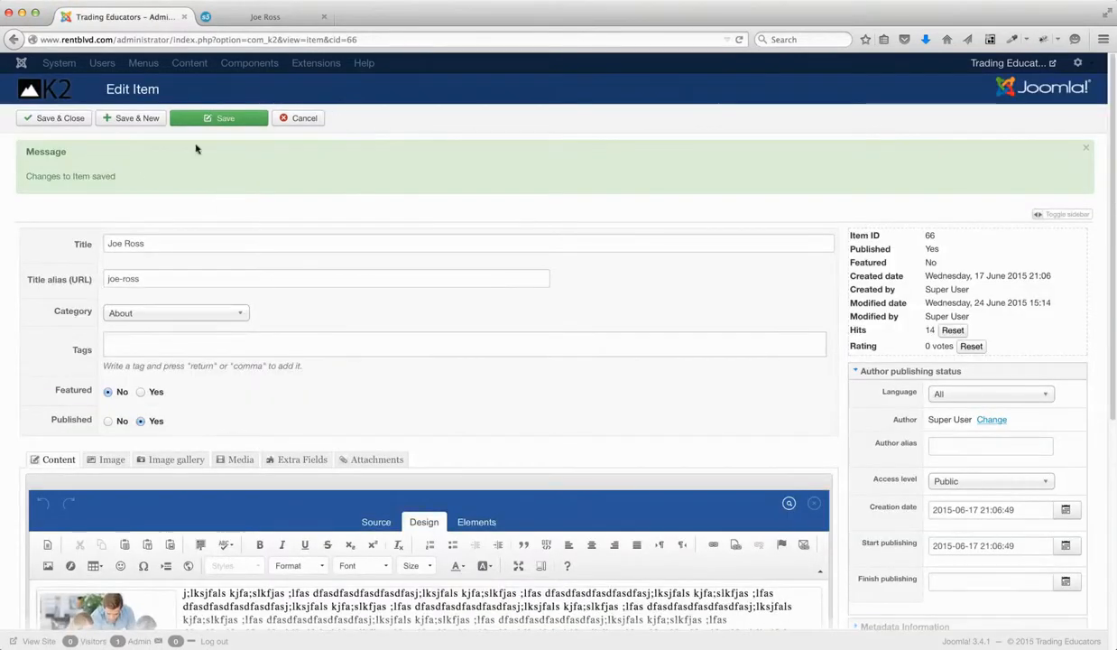
pyautogui.click(222, 18)
pyautogui.click(282, 41)
# Reload the Joe Ross page, open the thumbnail's enlarged lightbox, then close it
pyautogui.click(742, 40)
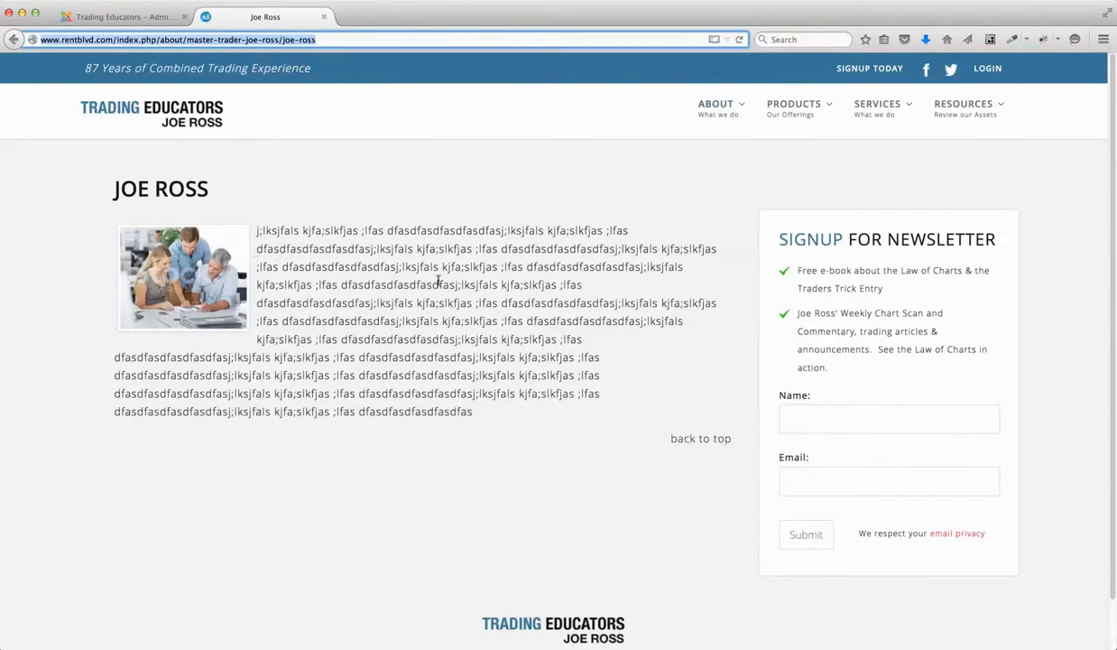
pyautogui.click(193, 280)
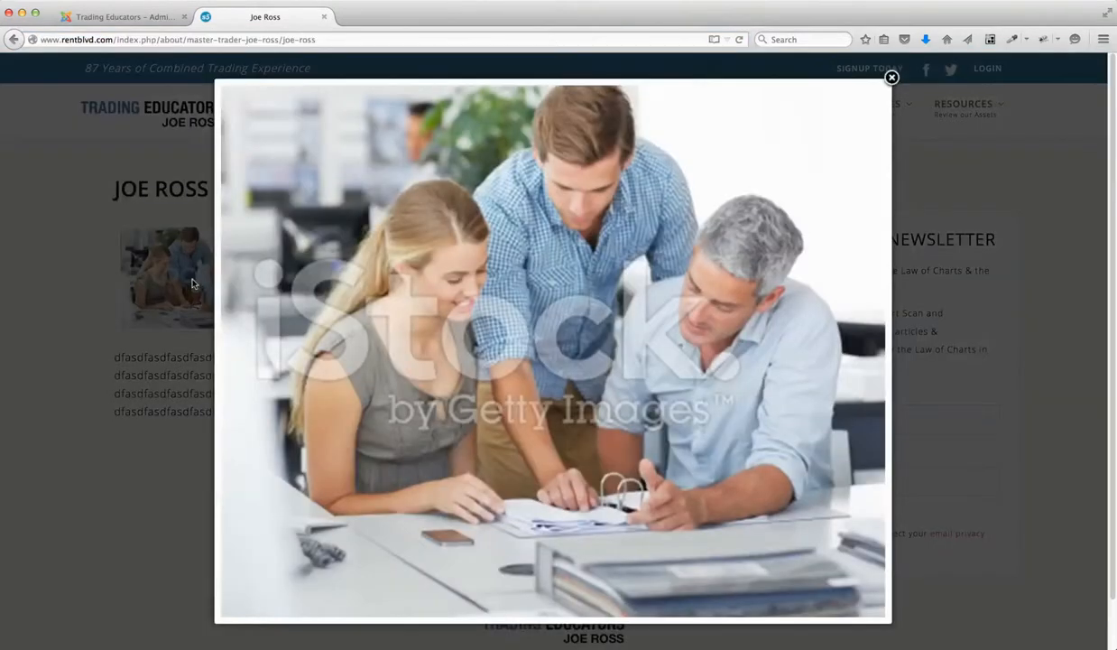
pyautogui.click(892, 78)
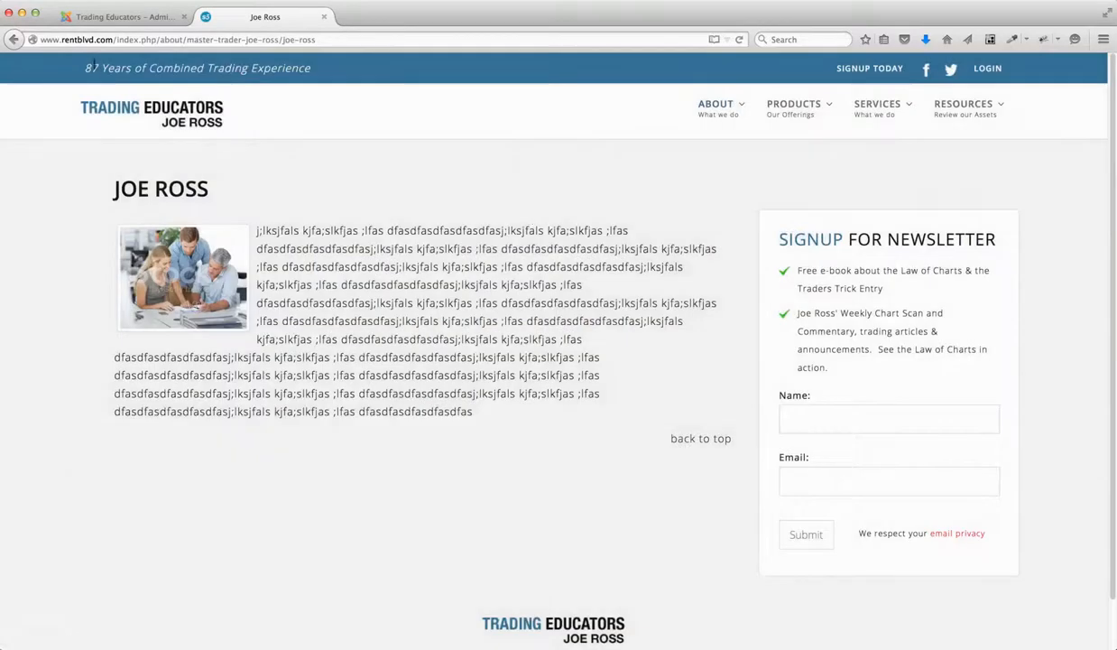
# Set Modal Lightbox to No in the ha2.jpg image properties and reinsert the photo into the content
pyautogui.click(144, 22)
pyautogui.scroll(-5, 487, 366)
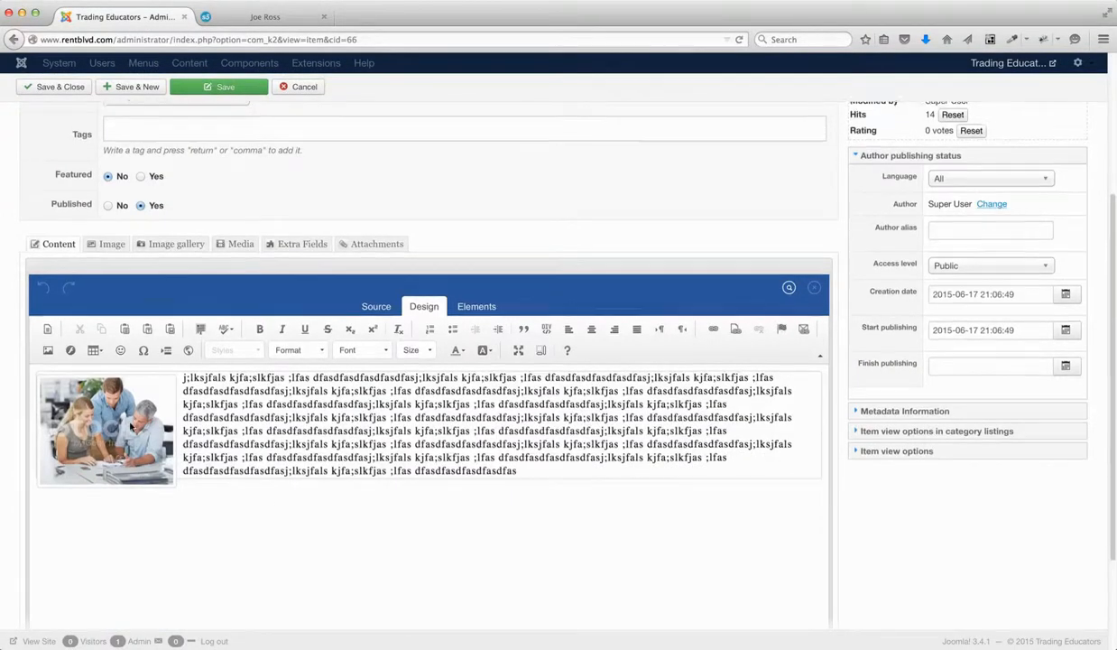
pyautogui.scroll(-1, 133, 425)
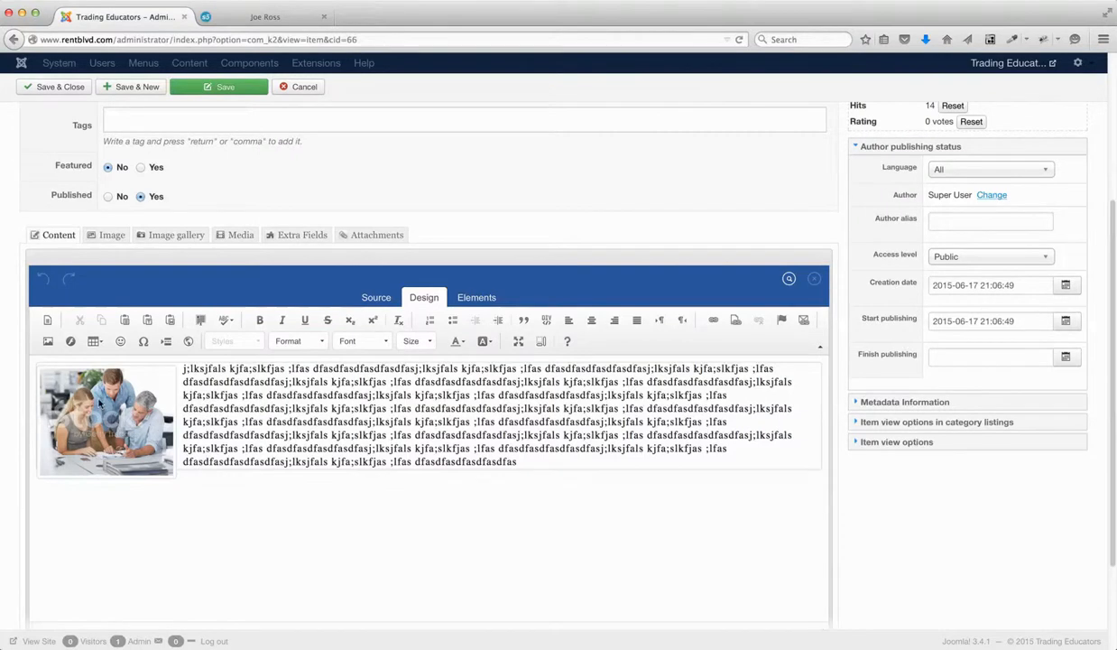
pyautogui.rightClick(99, 404)
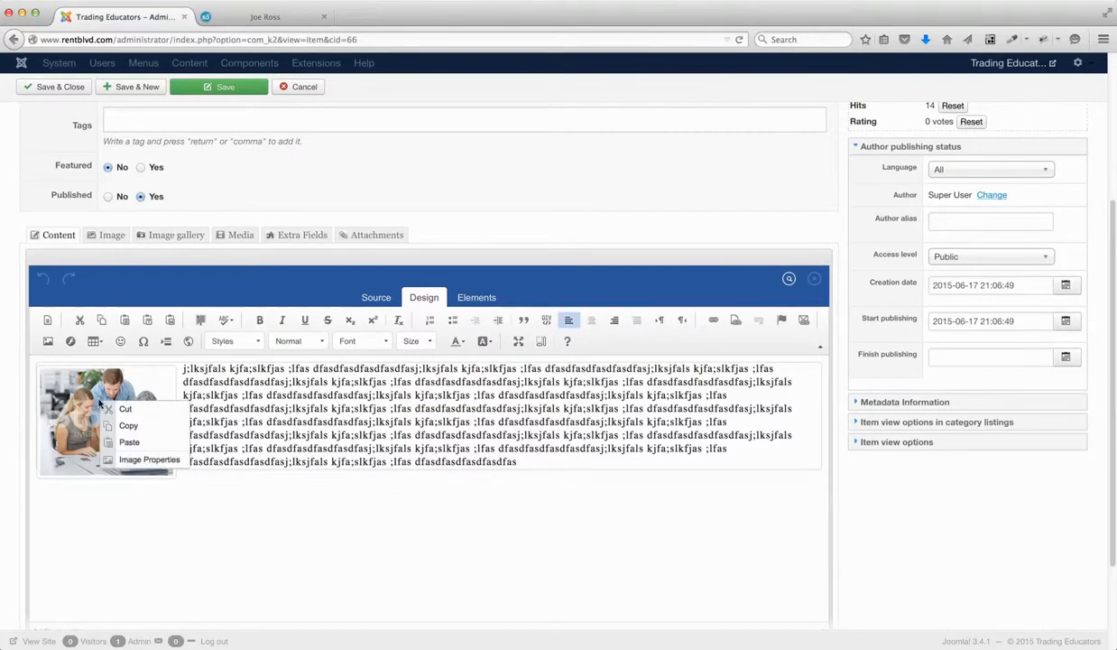
pyautogui.click(149, 461)
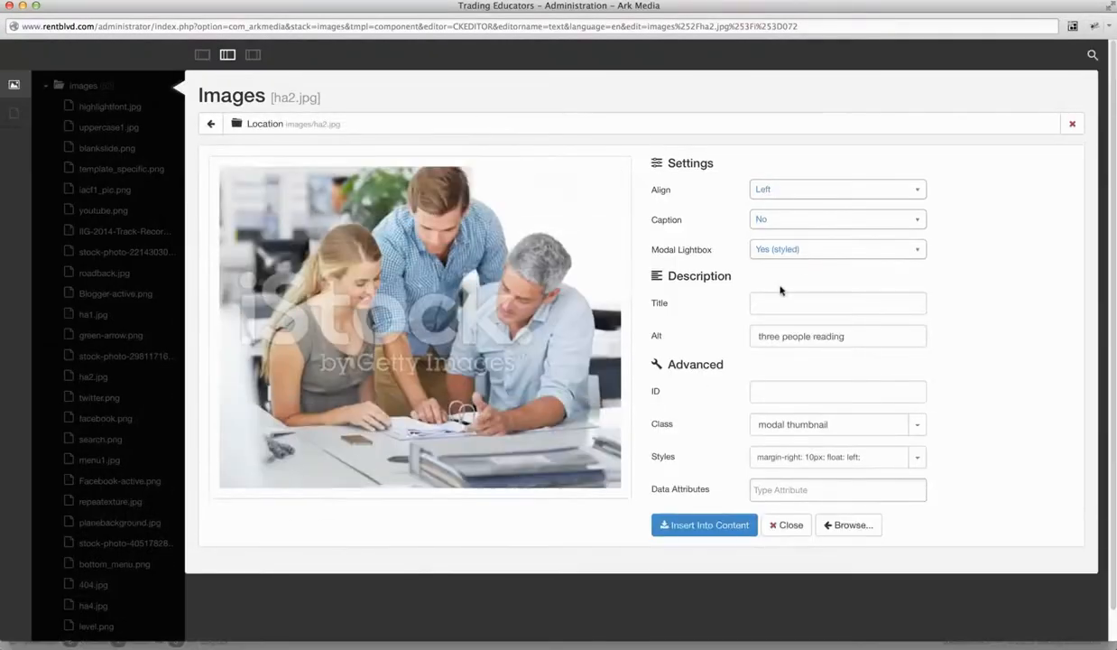
pyautogui.click(797, 251)
pyautogui.click(795, 267)
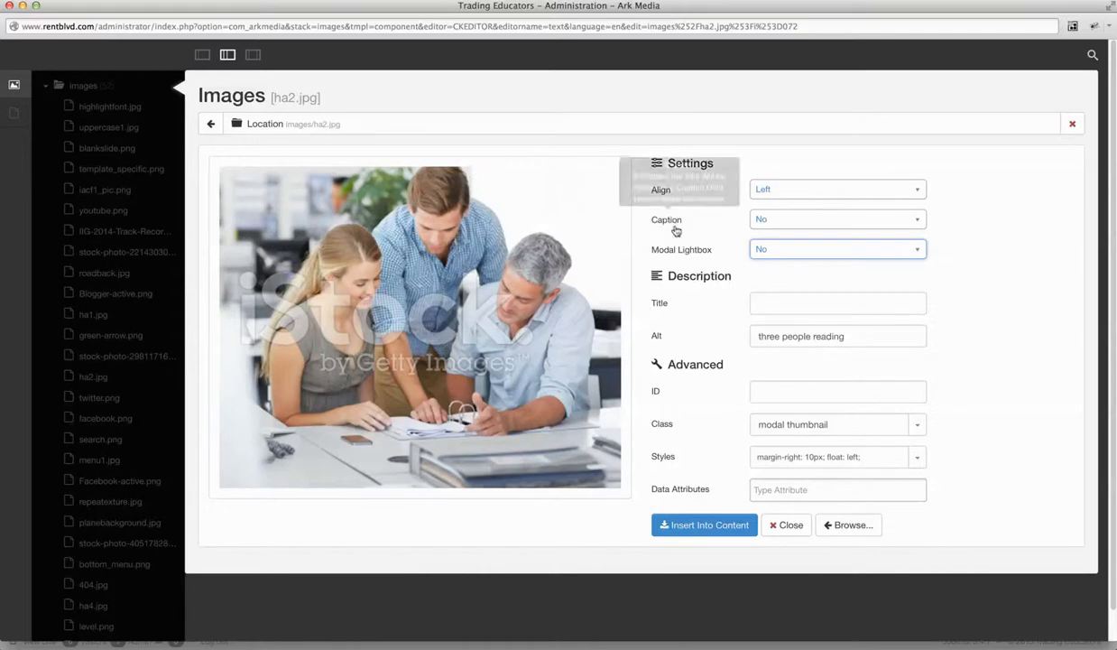
pyautogui.click(723, 528)
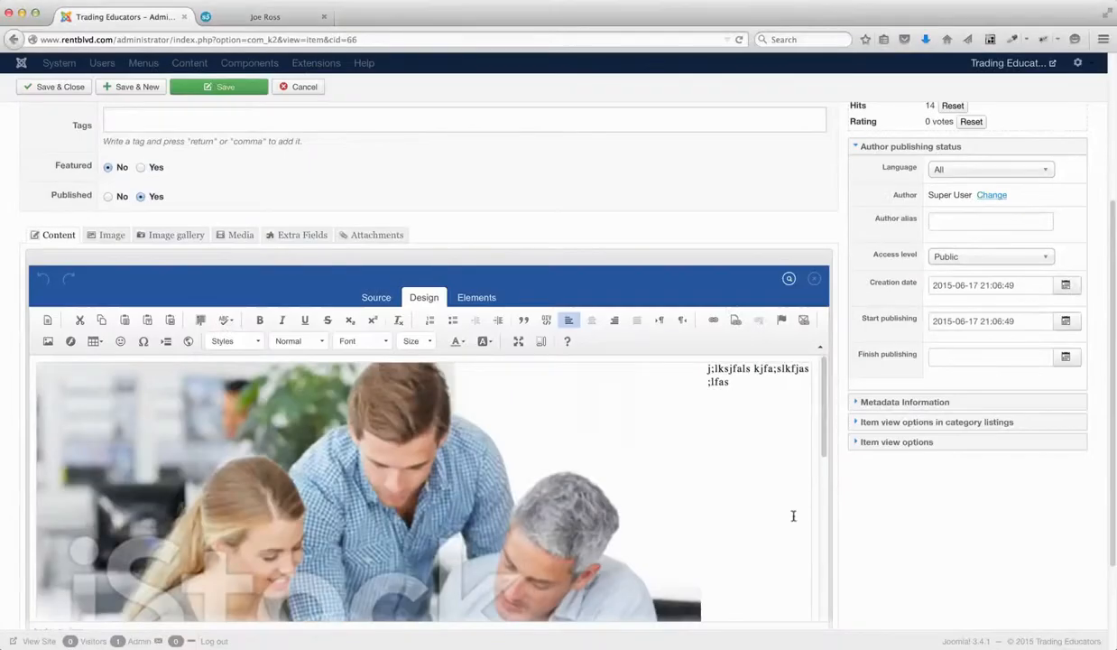
pyautogui.scroll(-5, 784, 493)
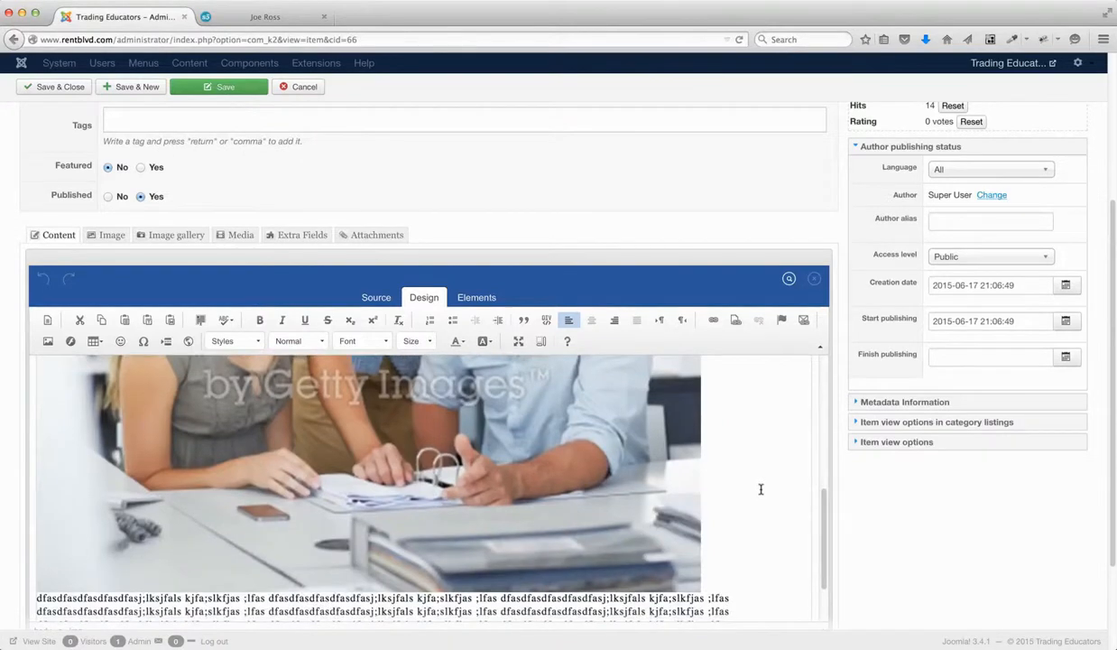
# Drag the photo's resize handle down to thumbnail size beside the text, then reopen its image settings
pyautogui.click(565, 512)
pyautogui.moveTo(701, 592); pyautogui.dragTo(426, 542)
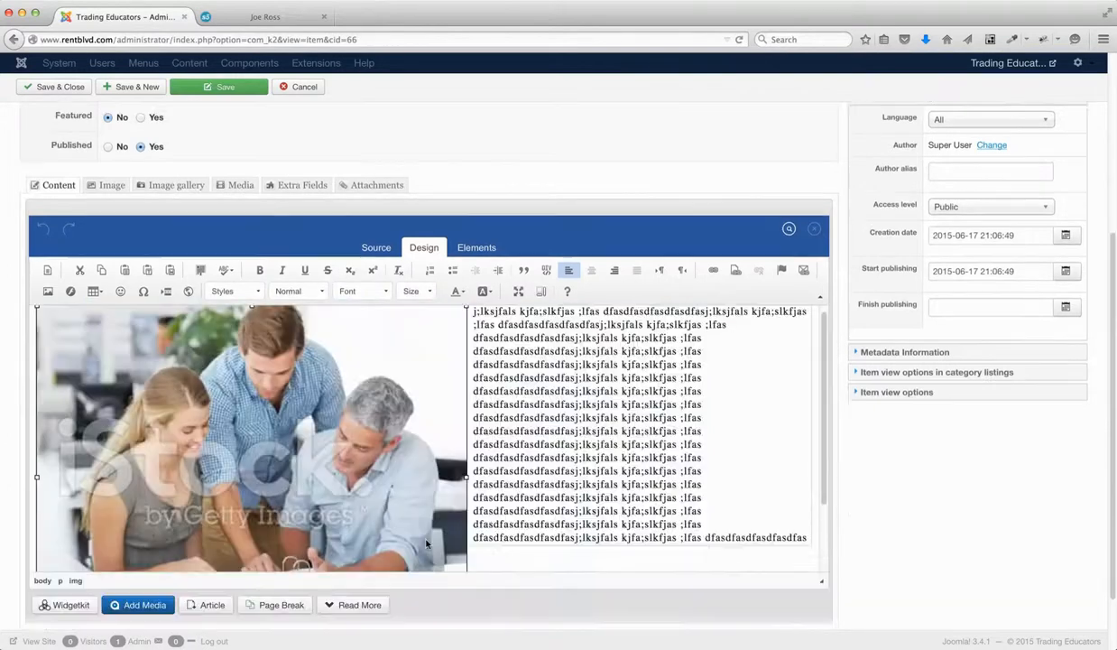
pyautogui.moveTo(467, 306); pyautogui.dragTo(191, 469)
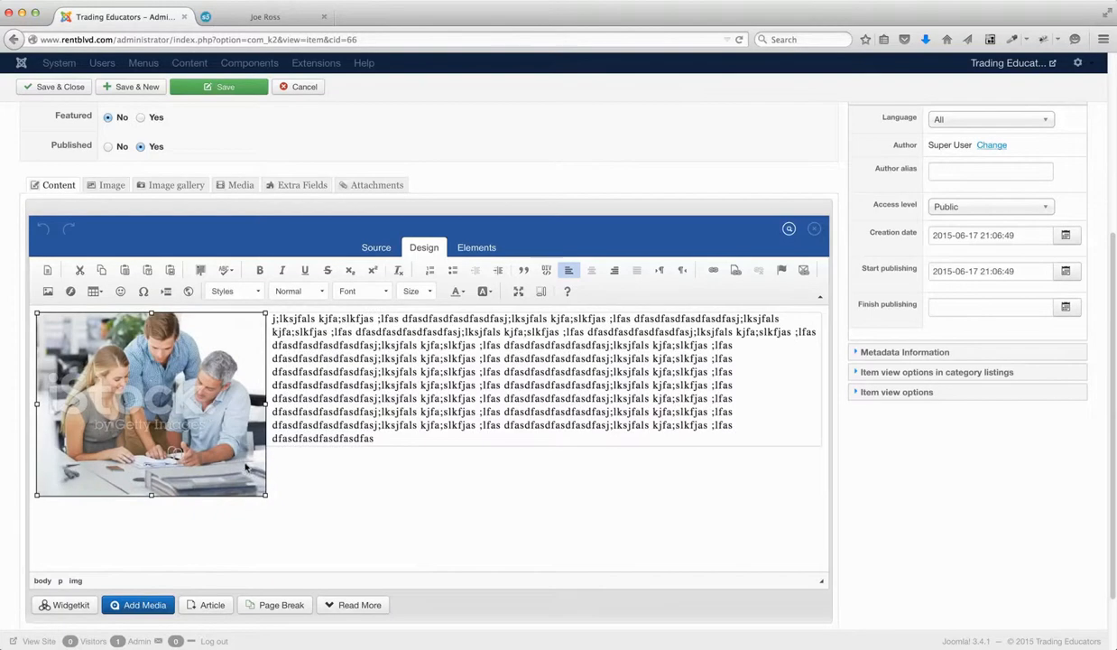
pyautogui.moveTo(265, 496); pyautogui.dragTo(203, 444)
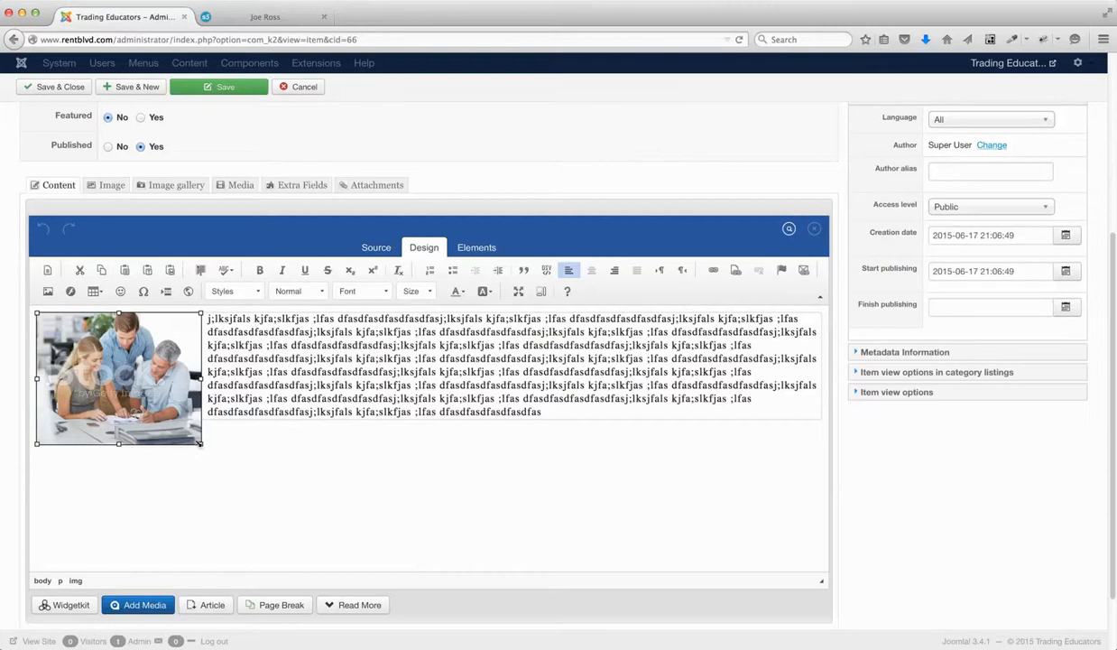
pyautogui.moveTo(201, 443); pyautogui.dragTo(181, 427)
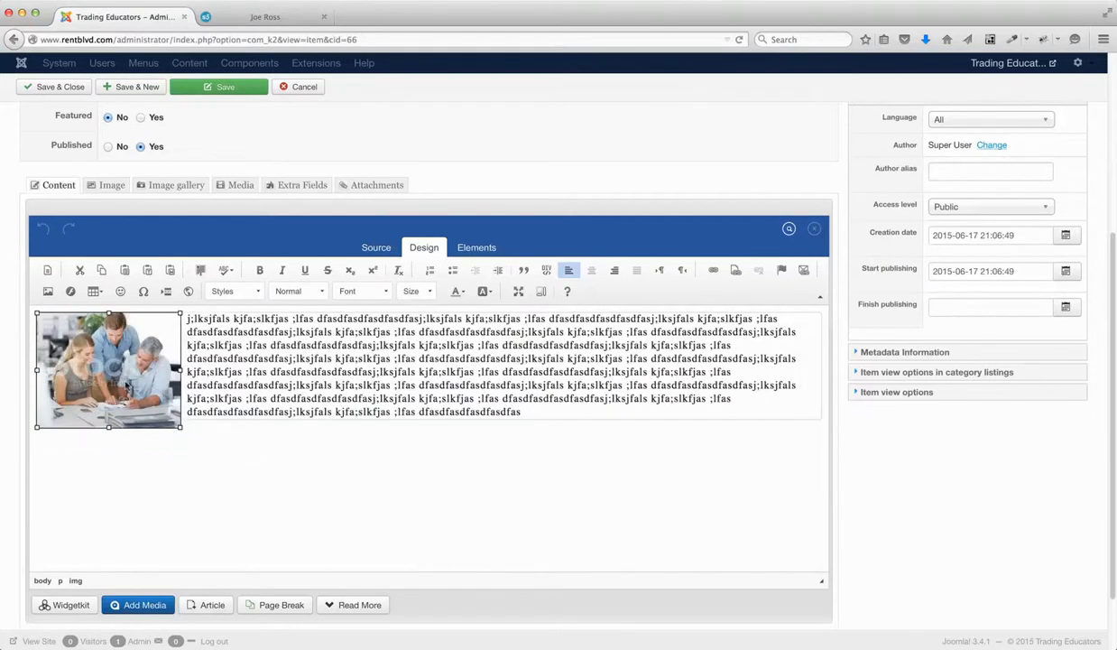
pyautogui.doubleClick(112, 379)
pyautogui.rightClick(113, 378)
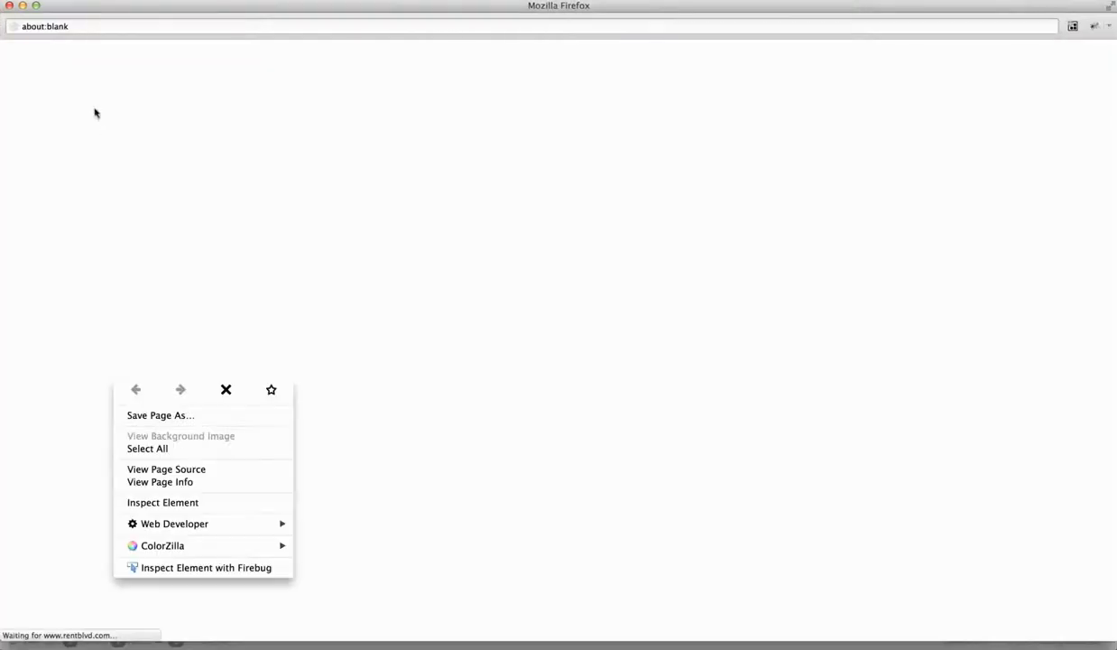
# Align the thumbnail Right, change its 10px margin-right style to margin-left, and reinsert it
pyautogui.click(323, 218)
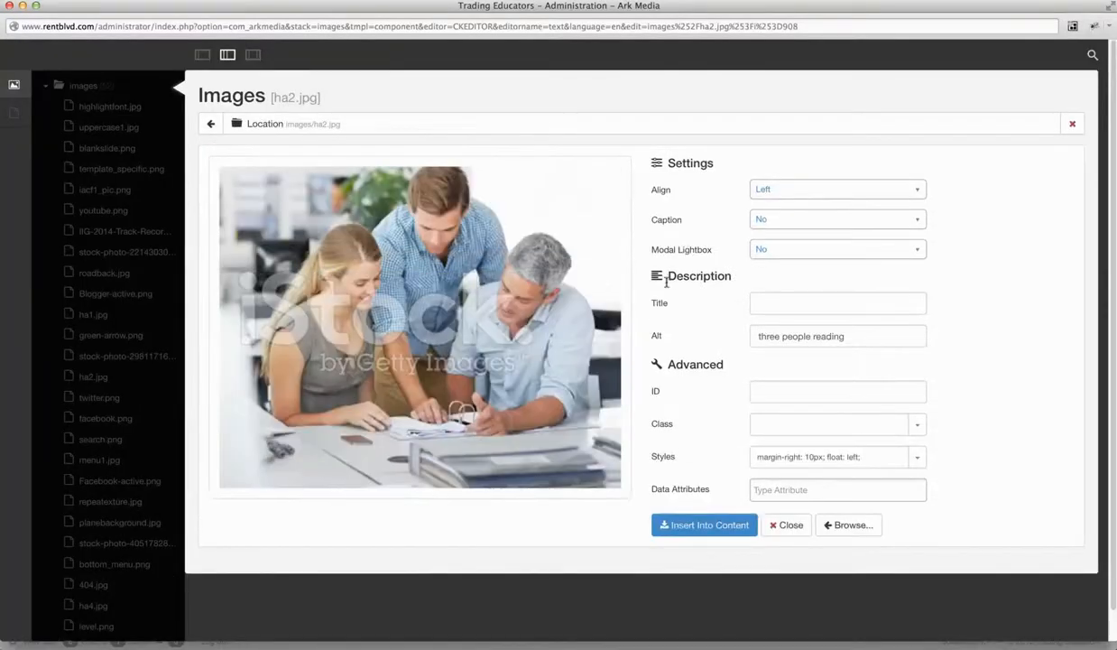
pyautogui.click(751, 195)
pyautogui.click(782, 245)
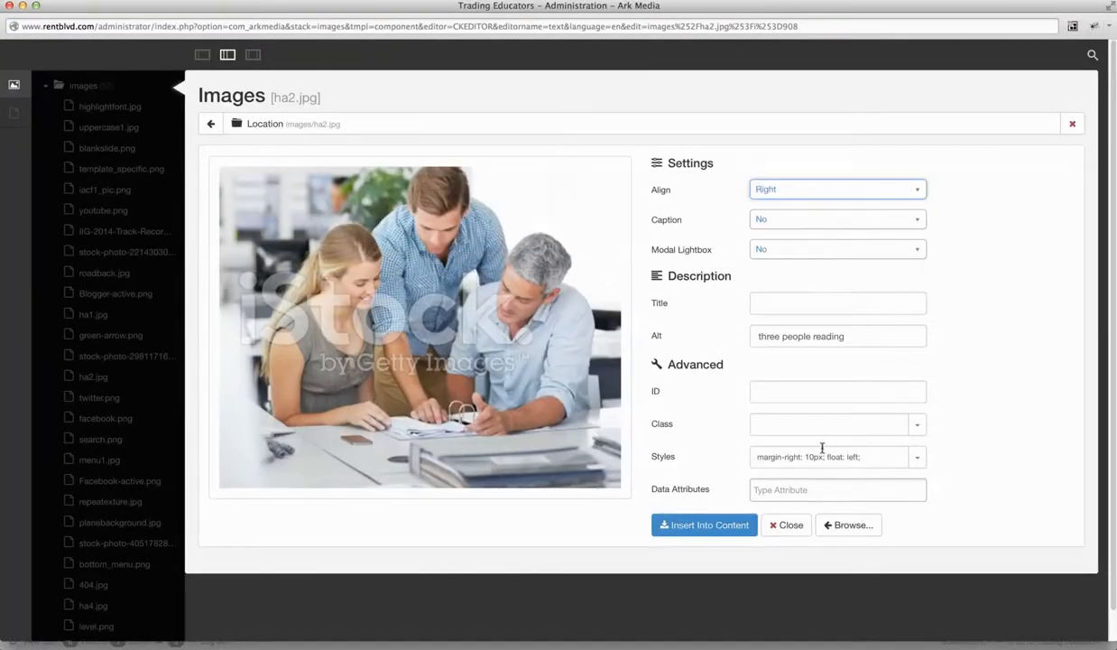
pyautogui.doubleClick(794, 457)
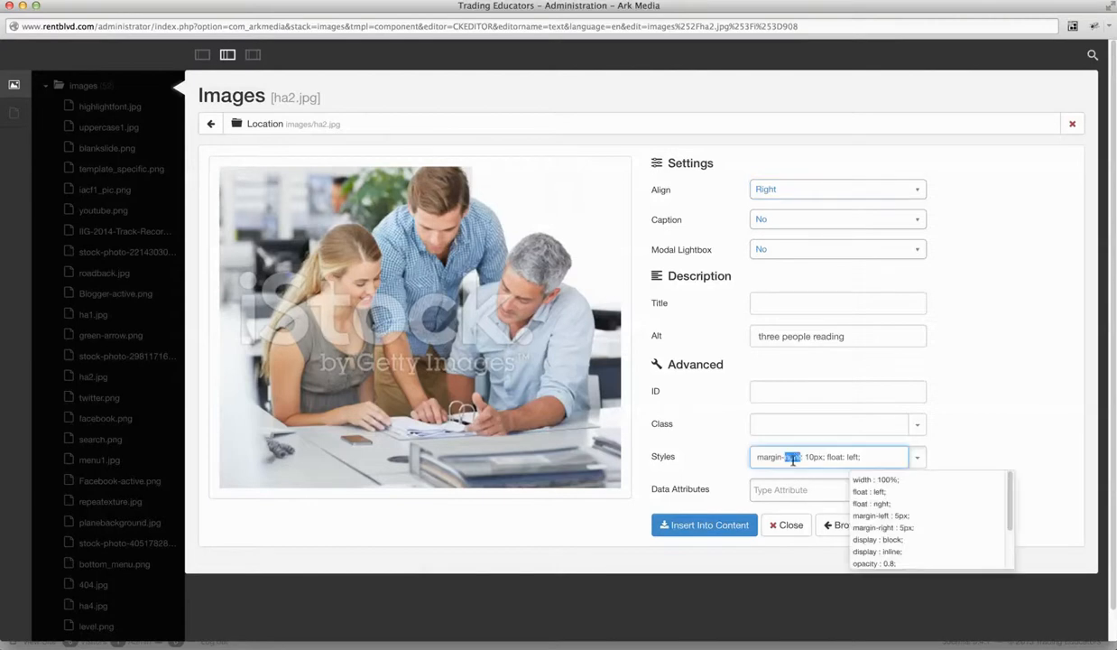
pyautogui.write('left')
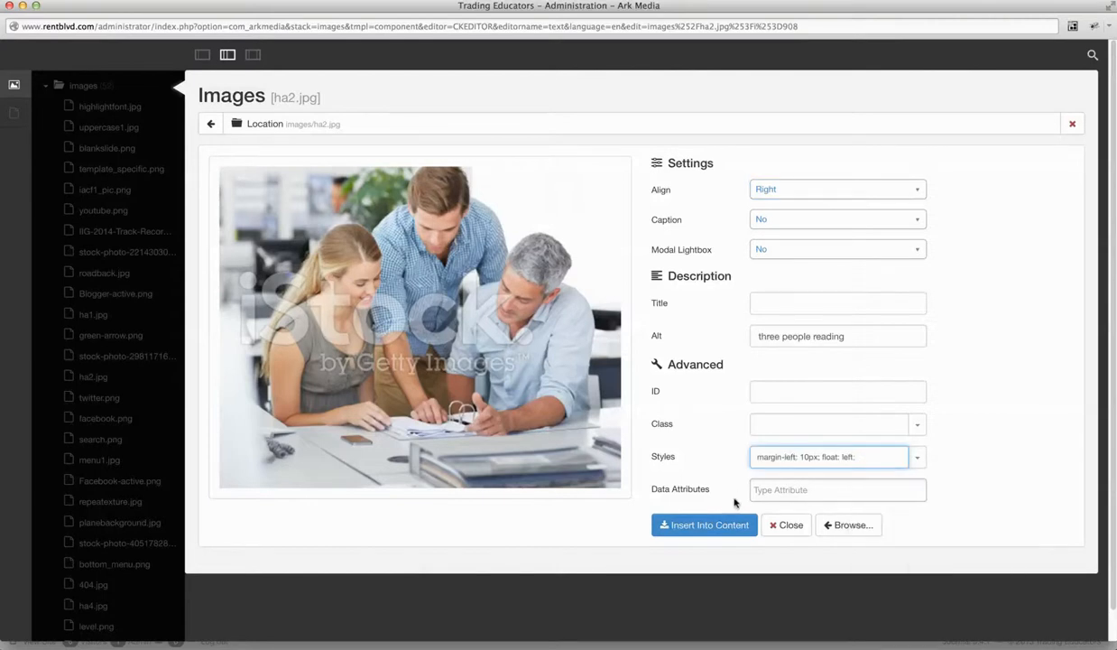
pyautogui.click(702, 523)
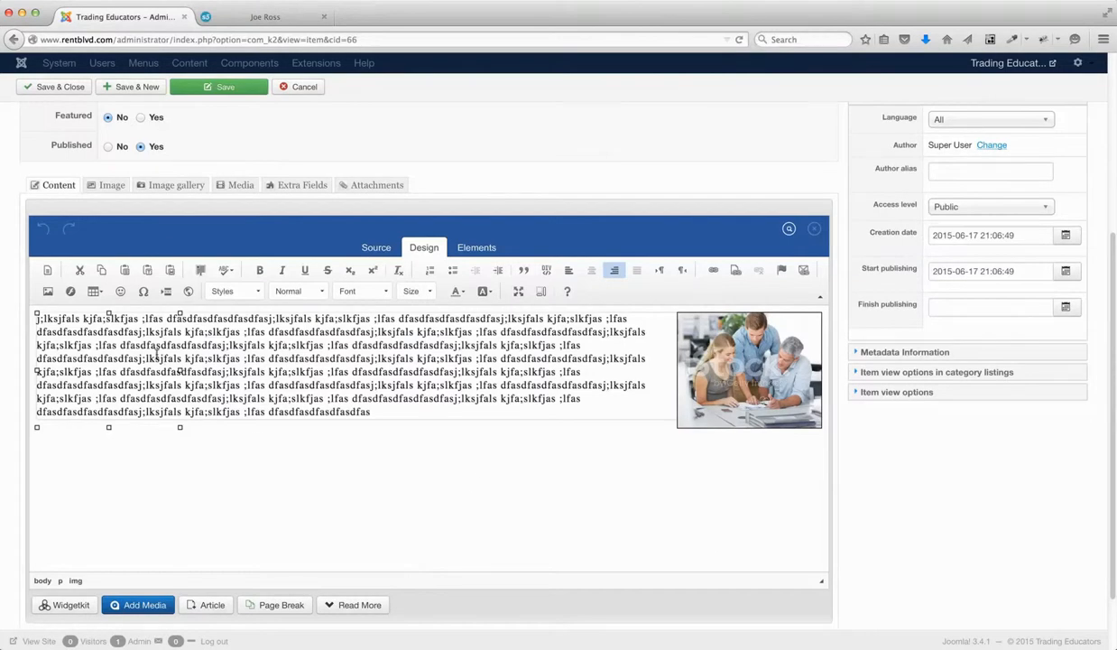
# Link the word 'dfasdfasdfasdfas' to the Main Menu > Products > eBooks Espanol page
pyautogui.moveTo(120, 346); pyautogui.dragTo(214, 347)
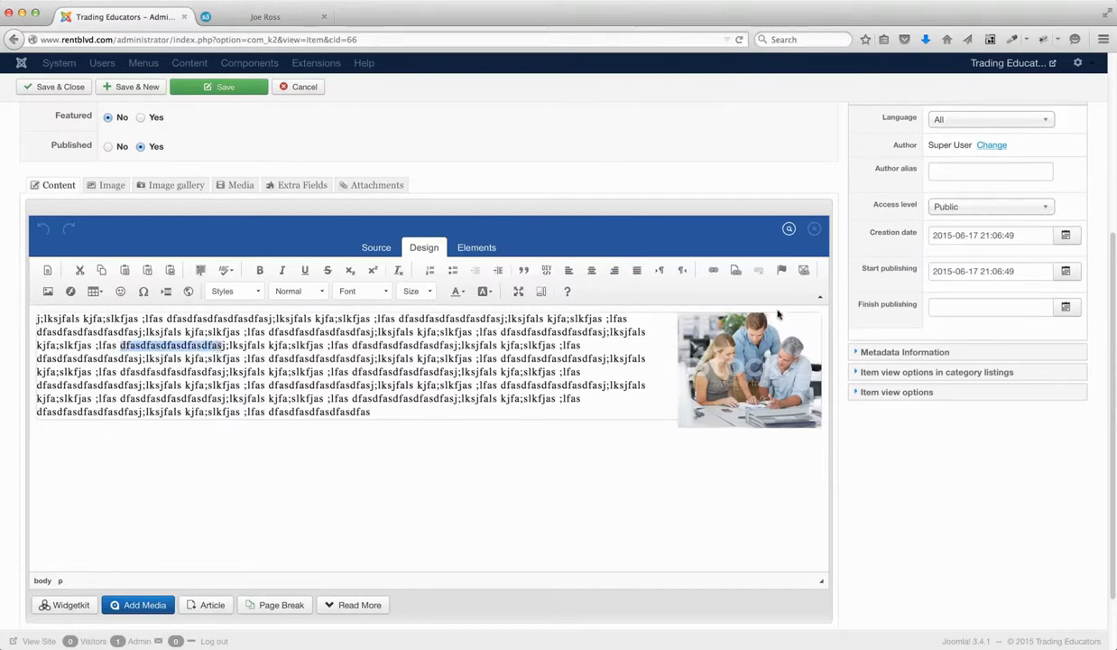
pyautogui.click(713, 268)
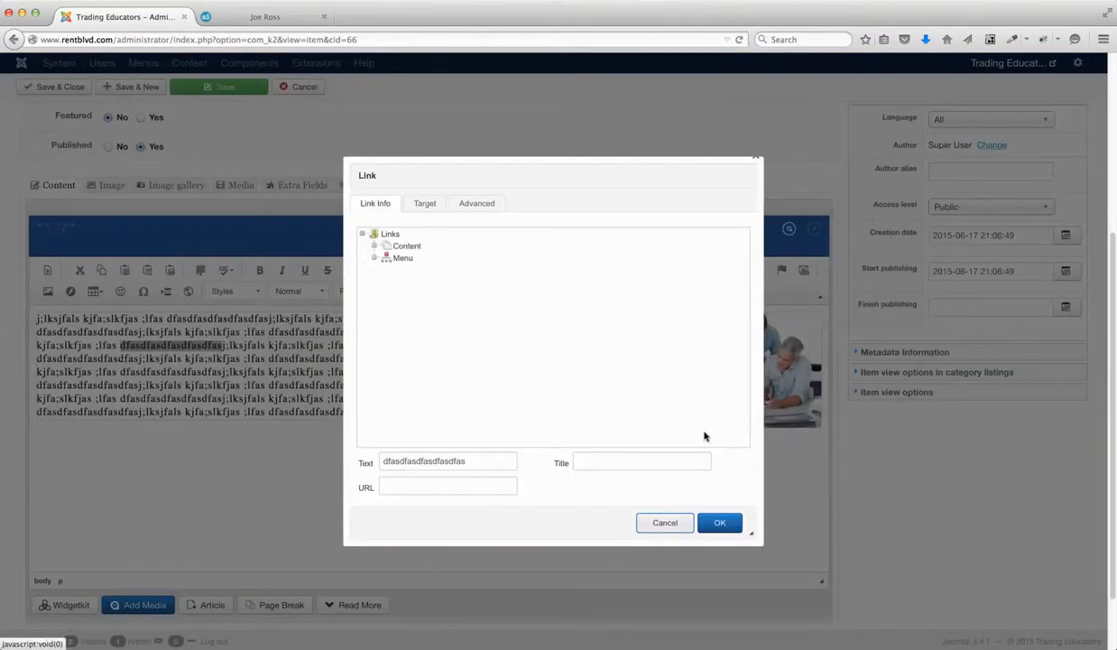
pyautogui.click(374, 258)
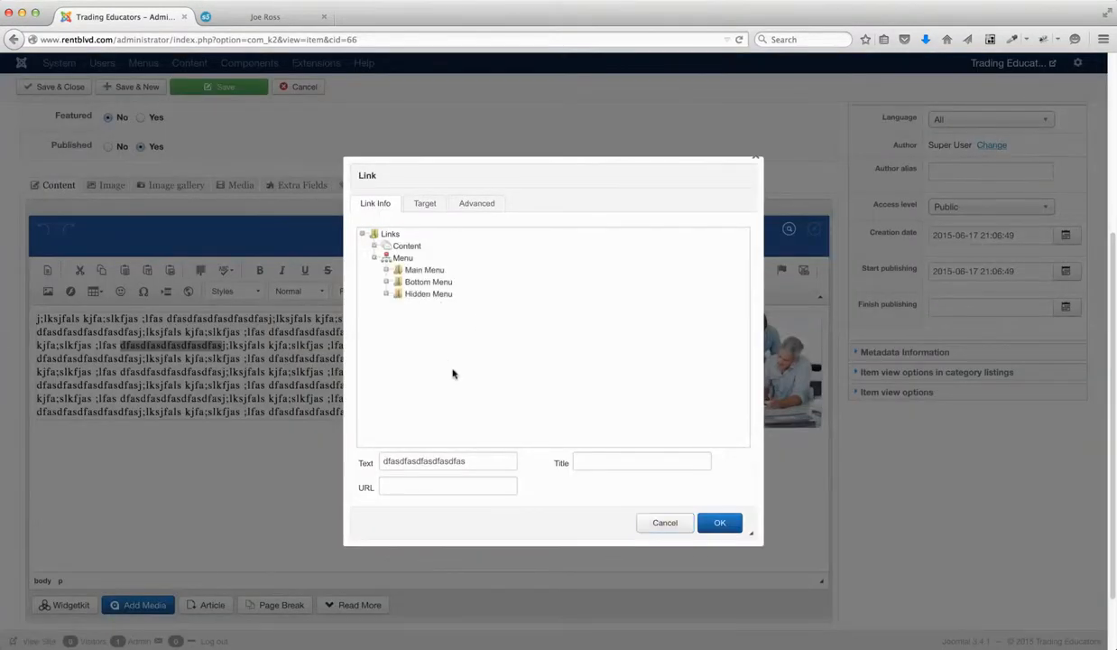
pyautogui.click(386, 270)
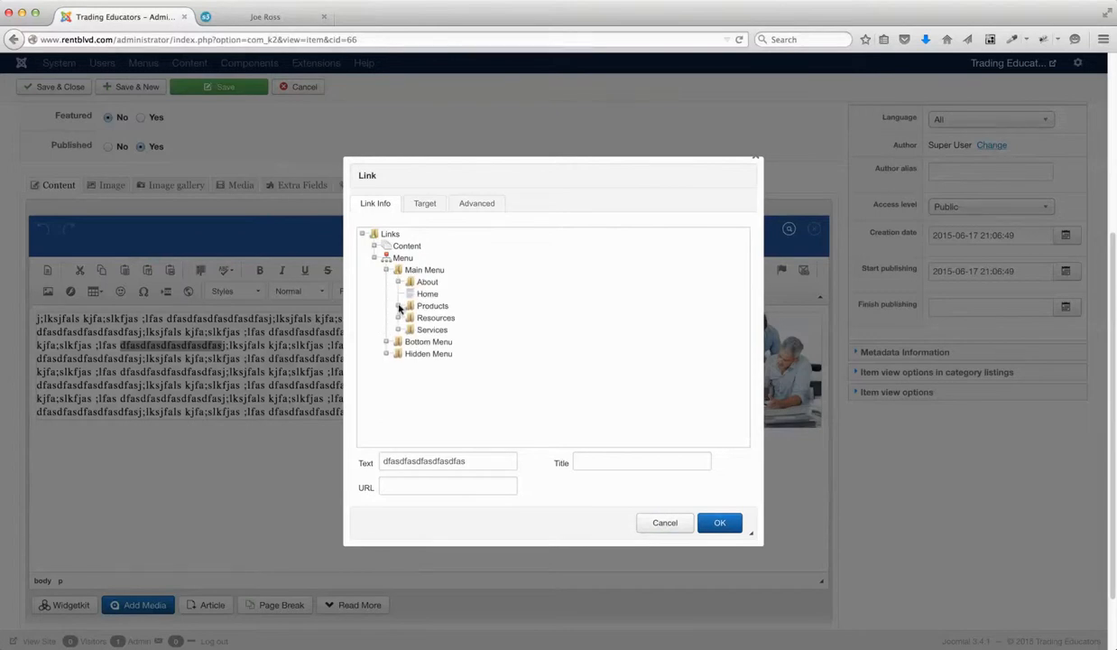
pyautogui.click(398, 306)
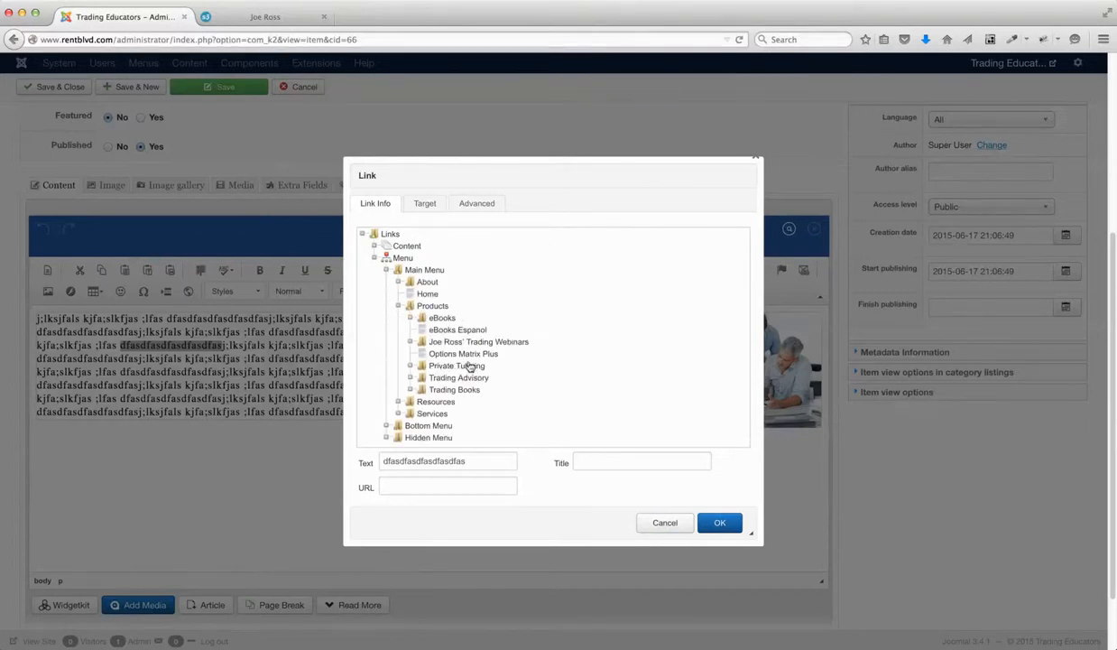
pyautogui.click(463, 331)
pyautogui.click(716, 522)
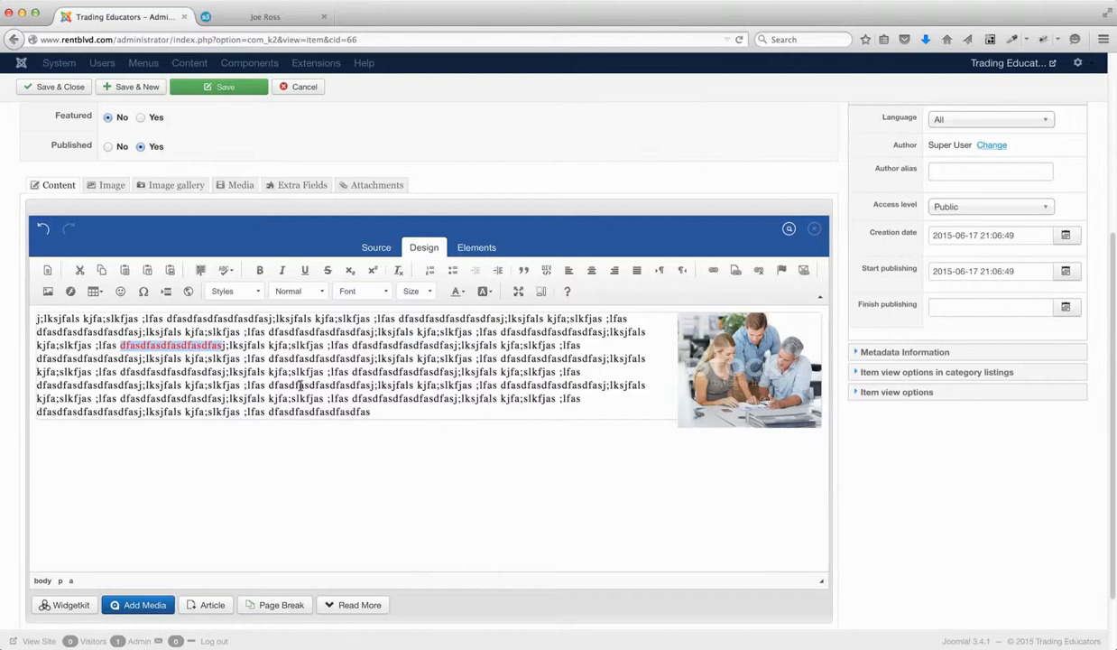
pyautogui.doubleClick(296, 348)
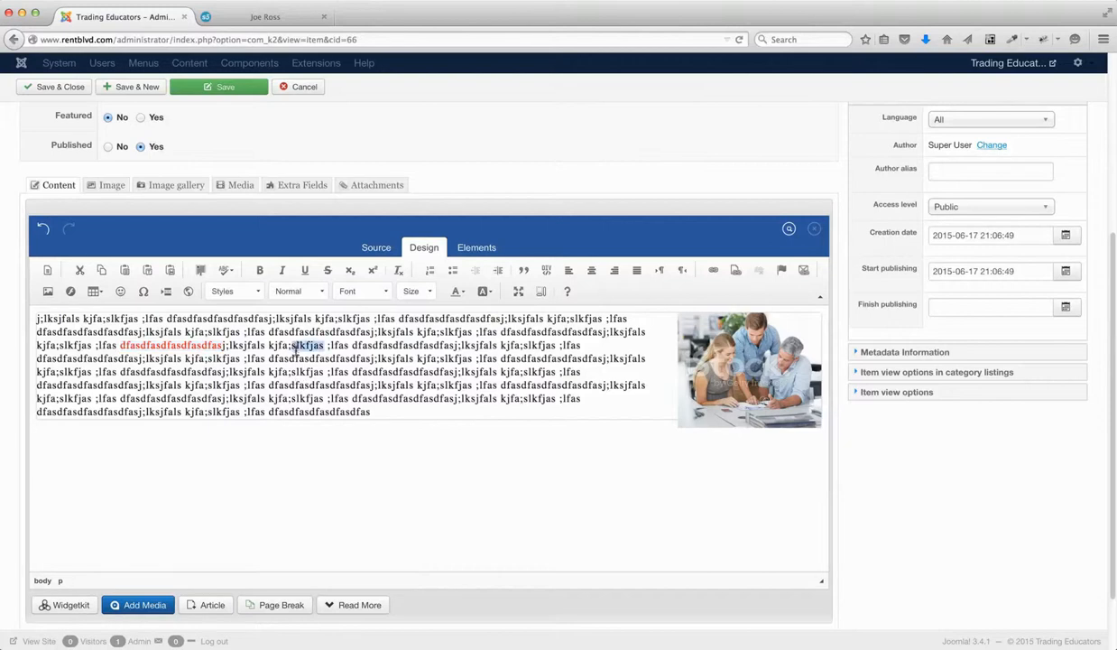
pyautogui.click(713, 269)
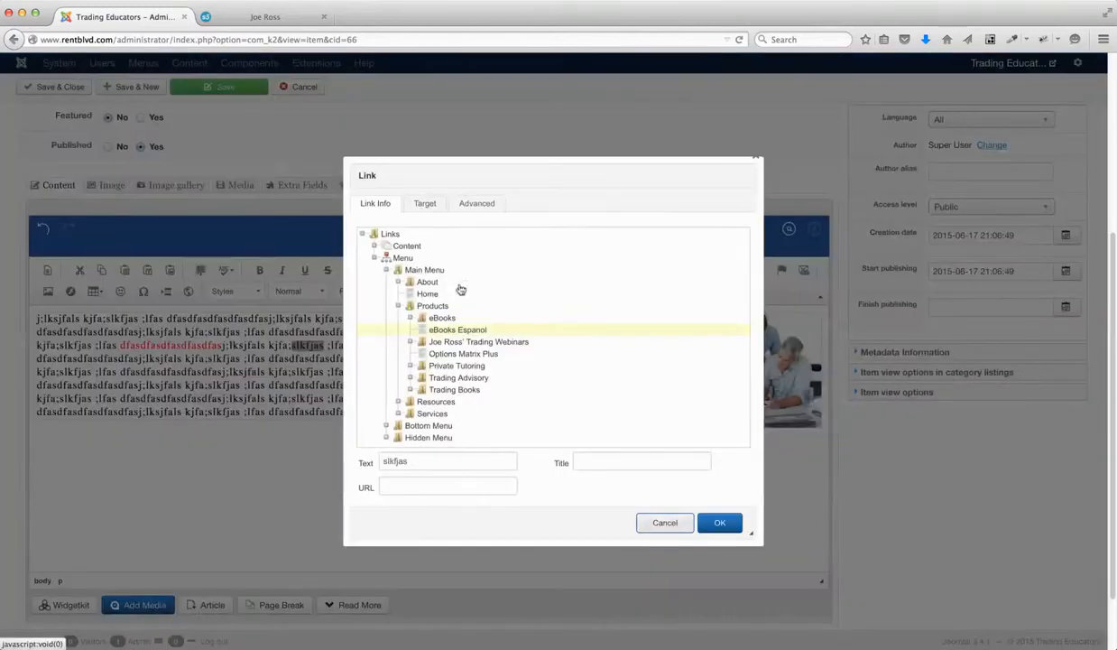
pyautogui.click(427, 204)
pyautogui.click(417, 255)
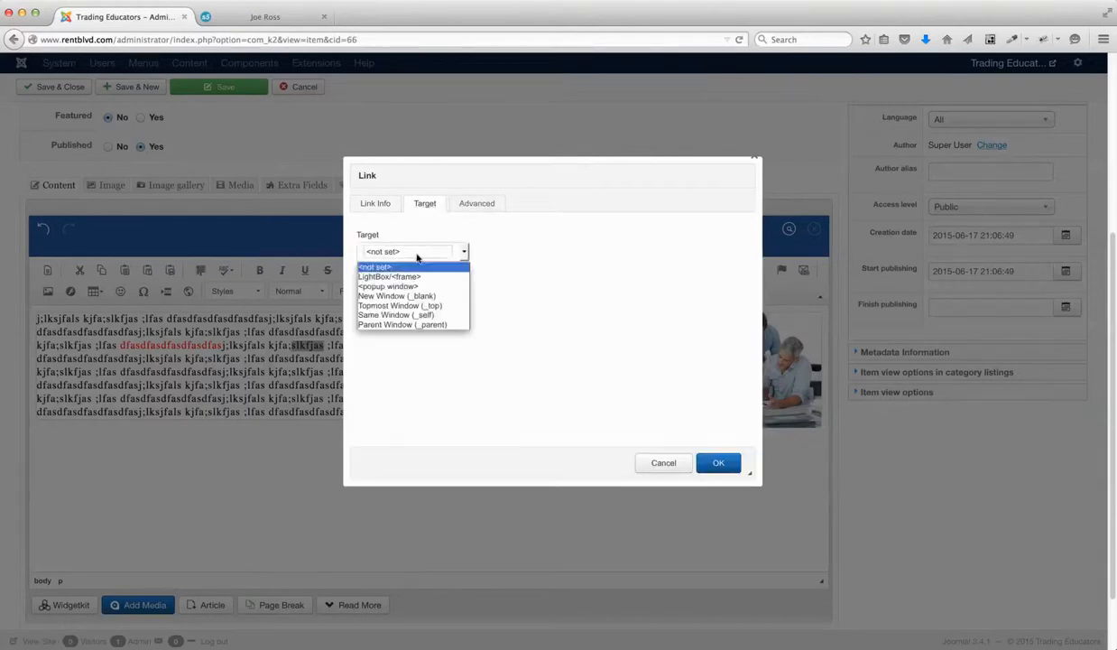
pyautogui.click(484, 211)
pyautogui.click(485, 206)
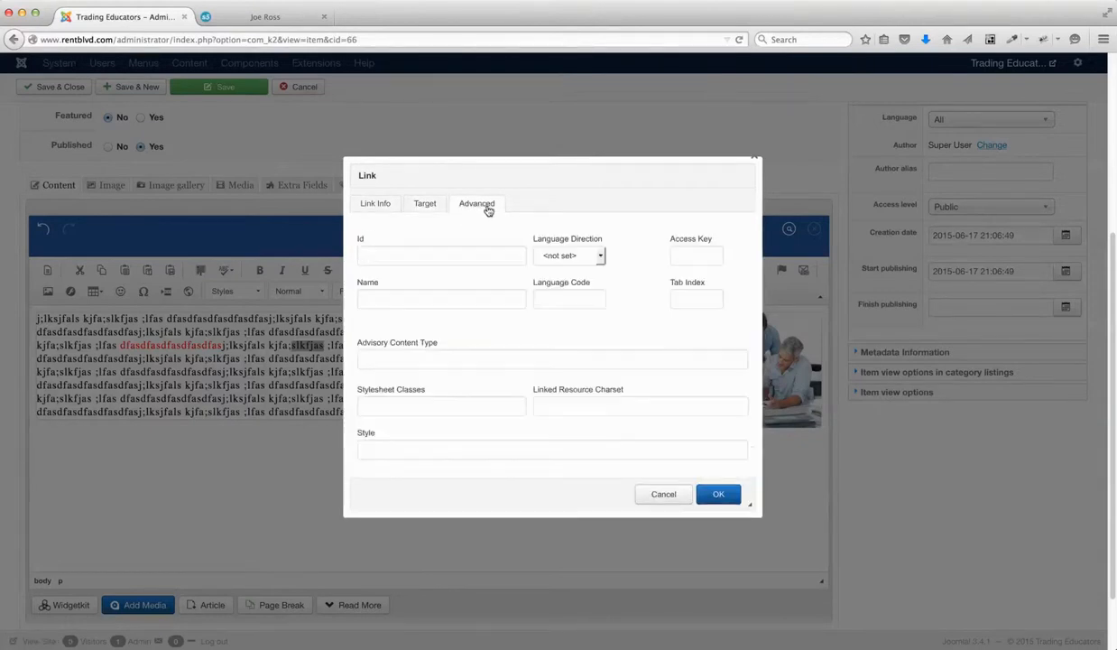
pyautogui.click(359, 201)
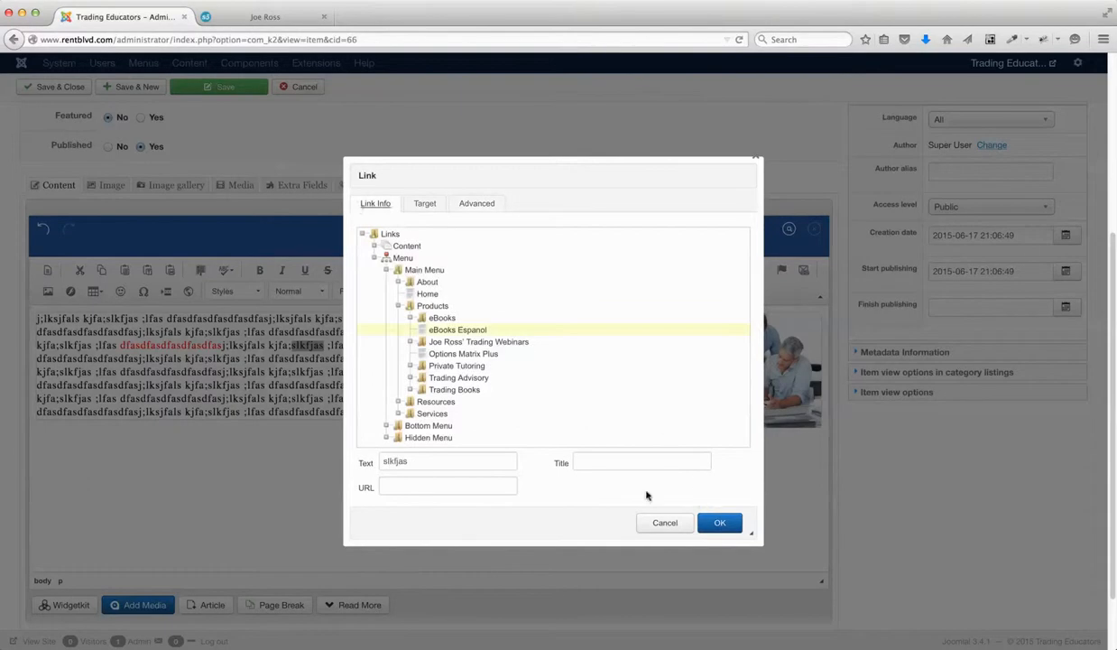
pyautogui.click(438, 487)
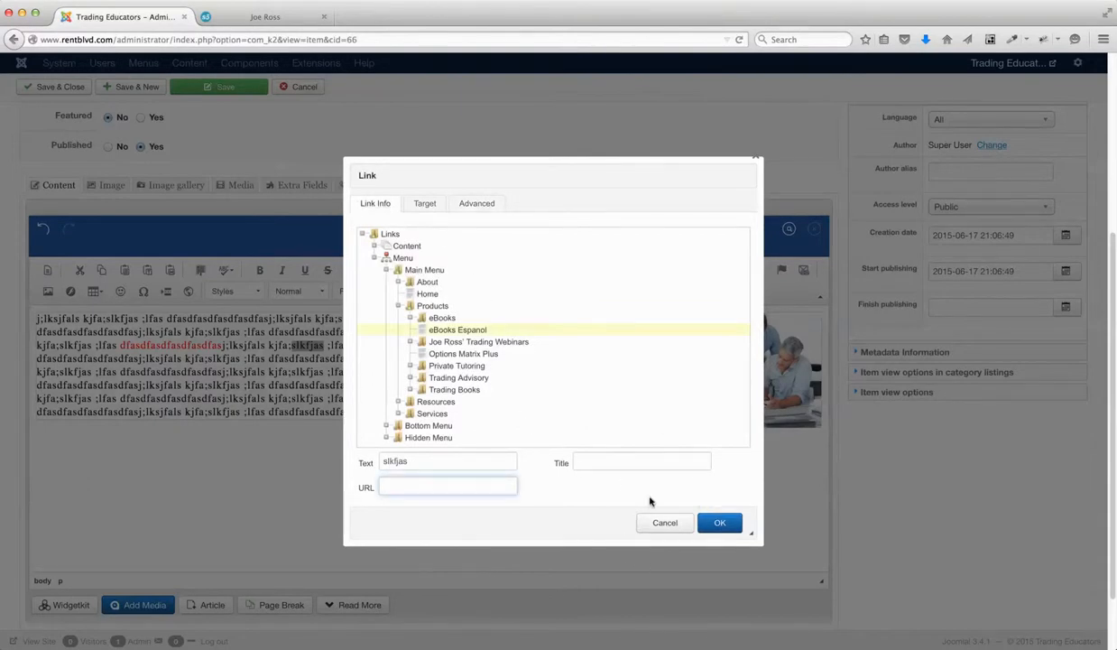
pyautogui.click(665, 522)
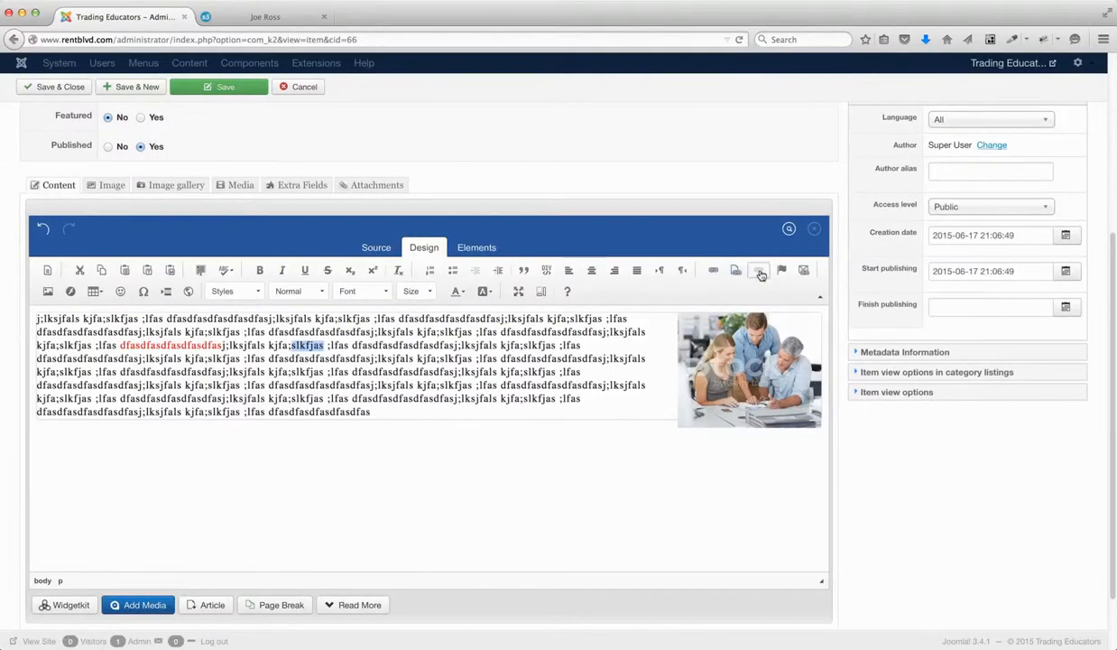
pyautogui.click(715, 272)
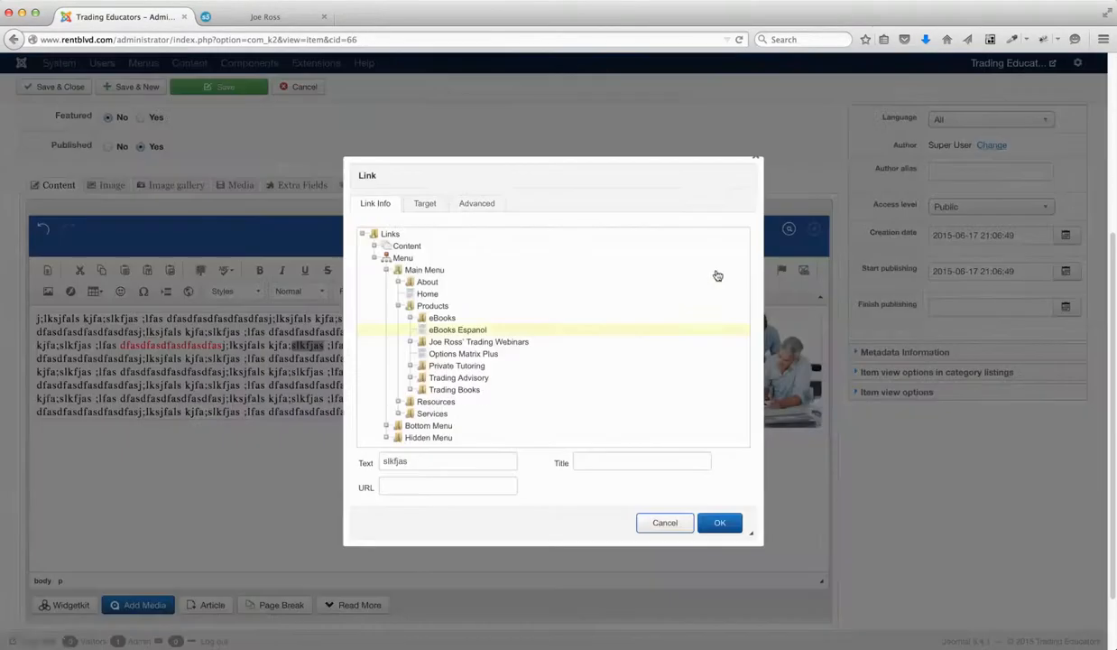
pyautogui.click(421, 487)
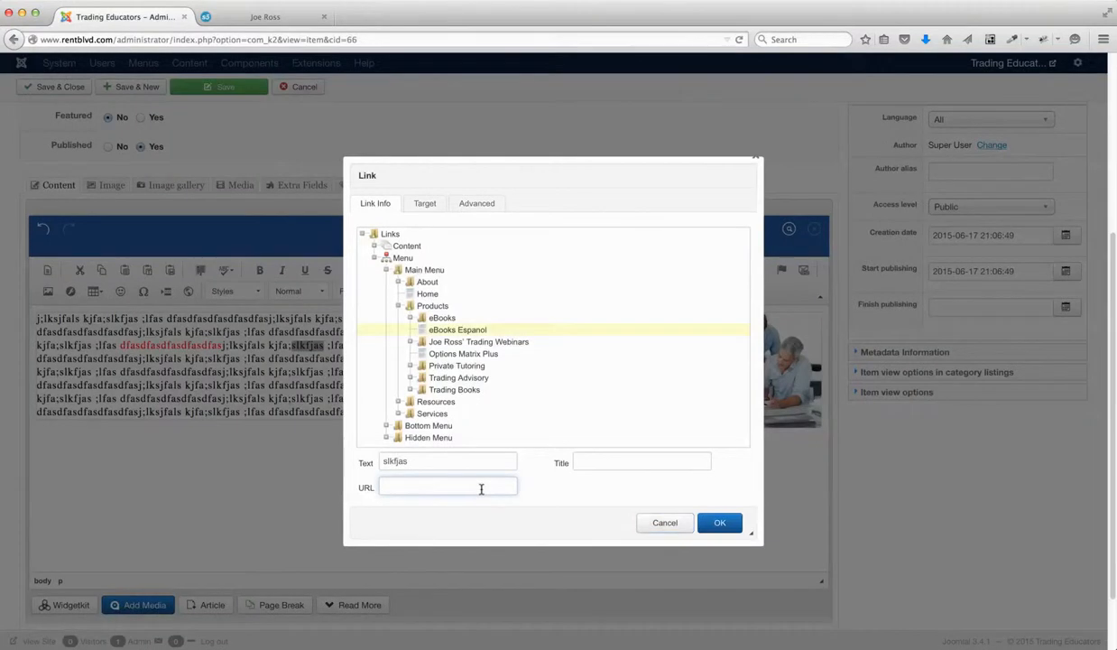
pyautogui.click(686, 524)
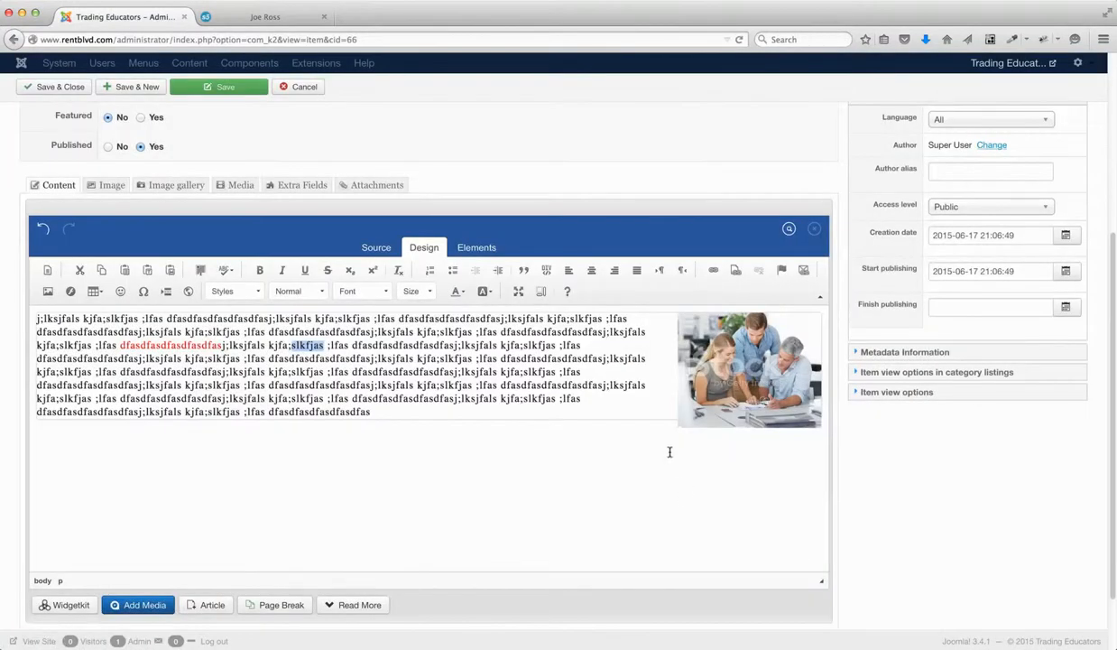
pyautogui.click(801, 274)
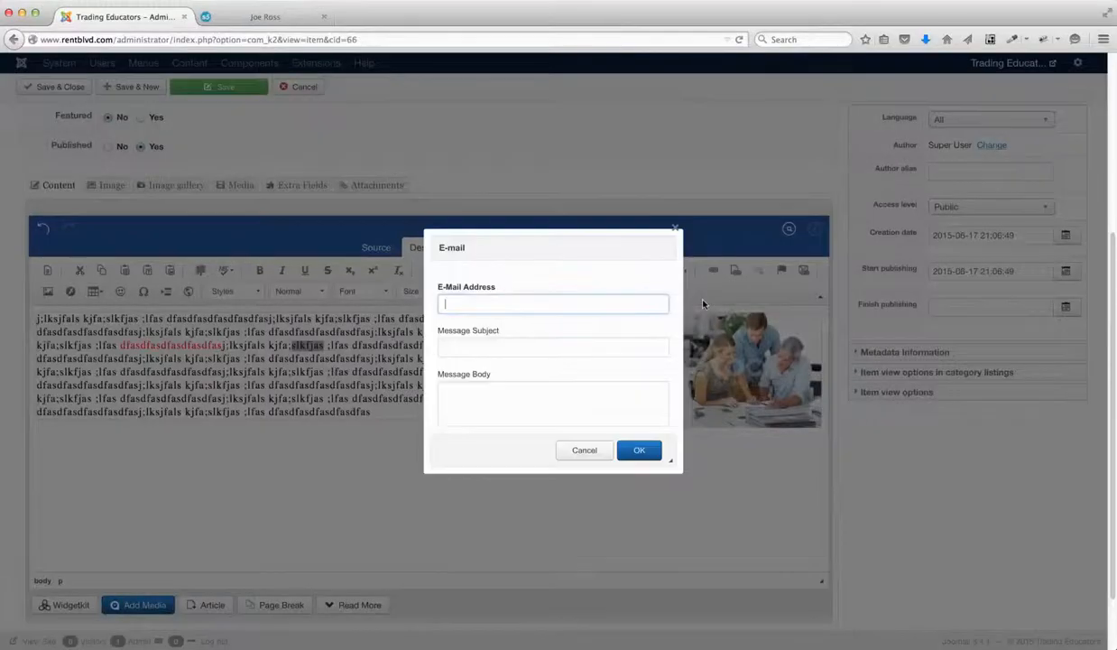
pyautogui.click(477, 351)
pyautogui.click(501, 400)
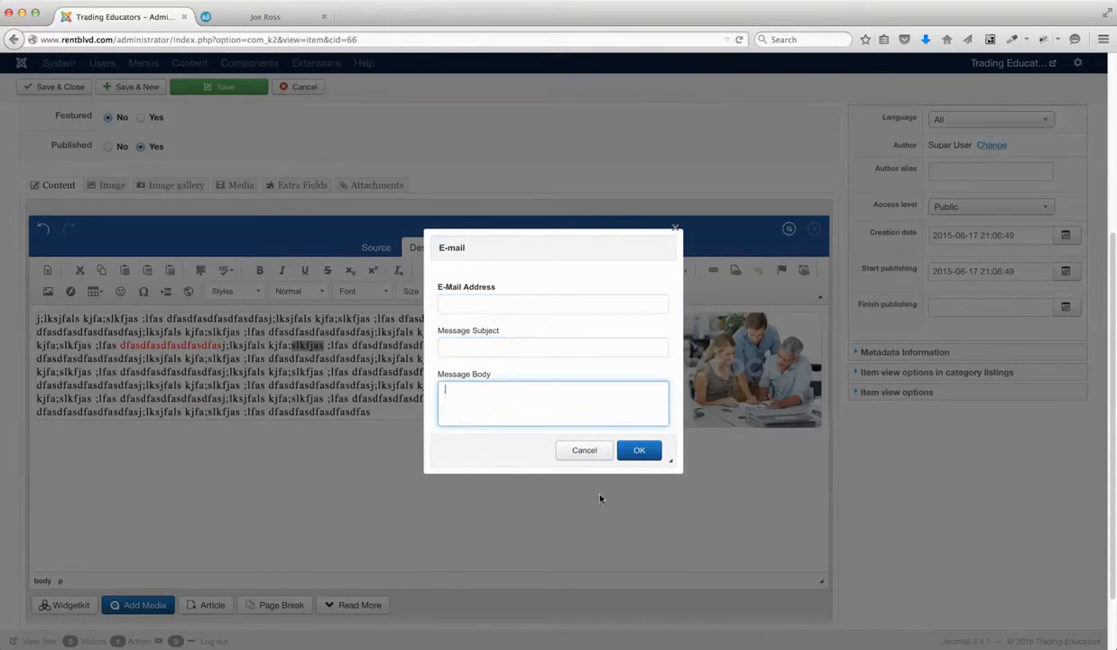
pyautogui.click(591, 451)
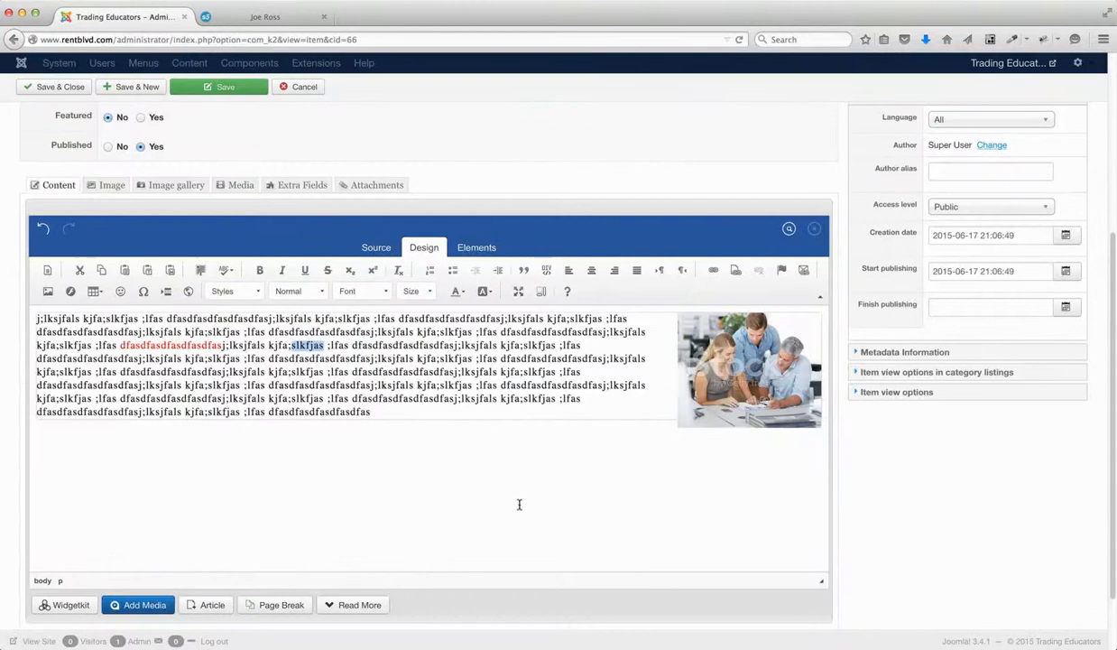
pyautogui.click(107, 184)
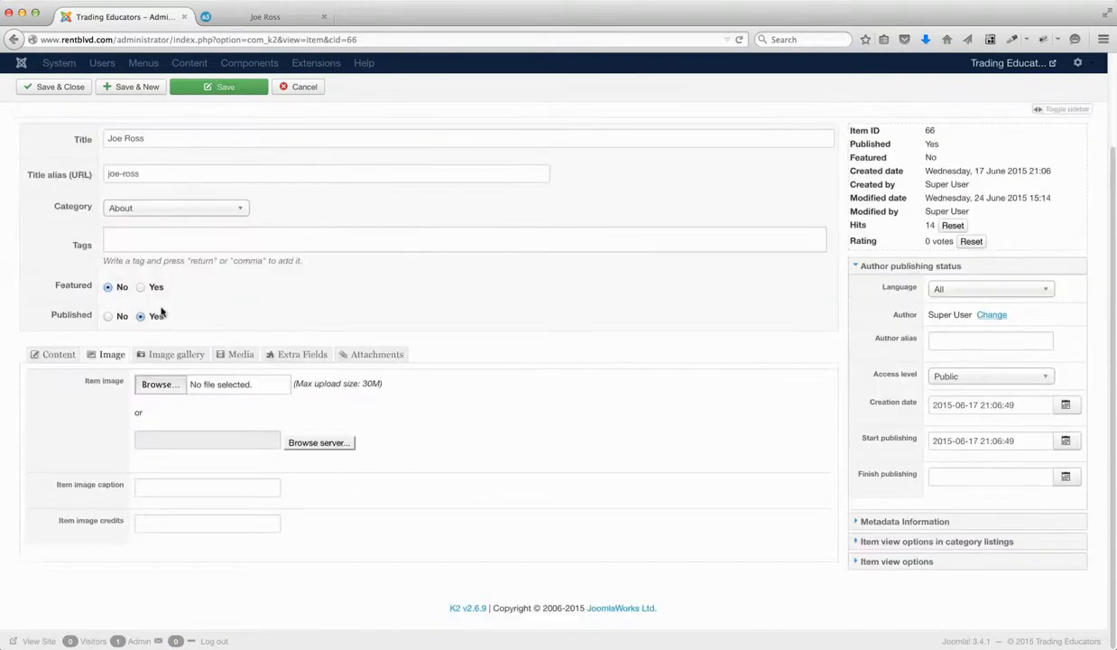
pyautogui.click(177, 353)
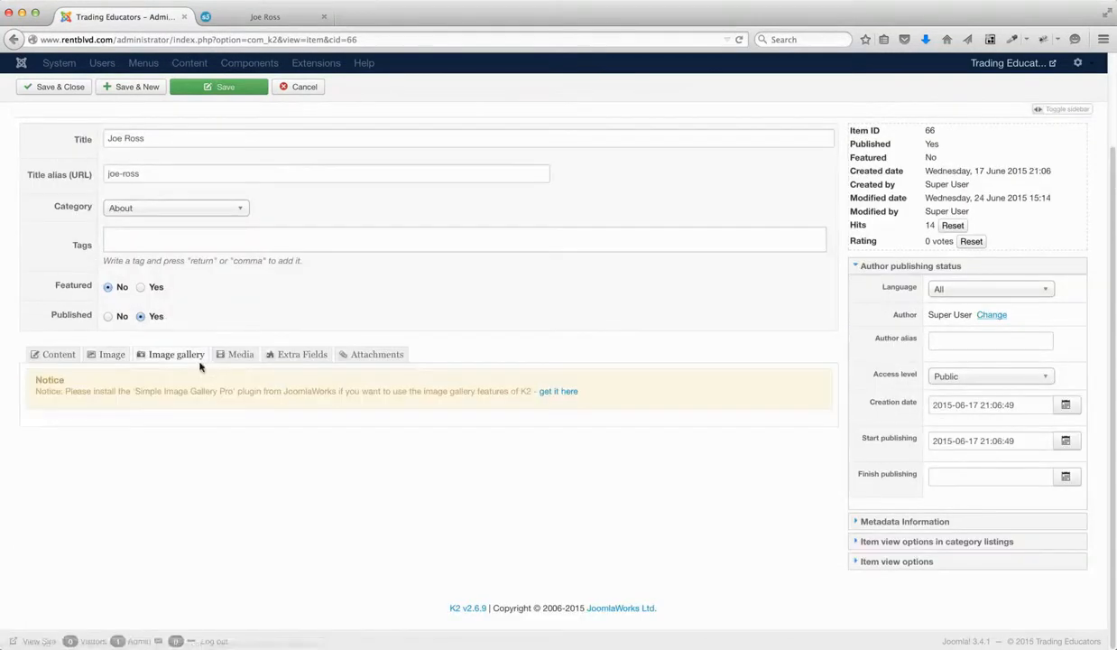
pyautogui.click(229, 357)
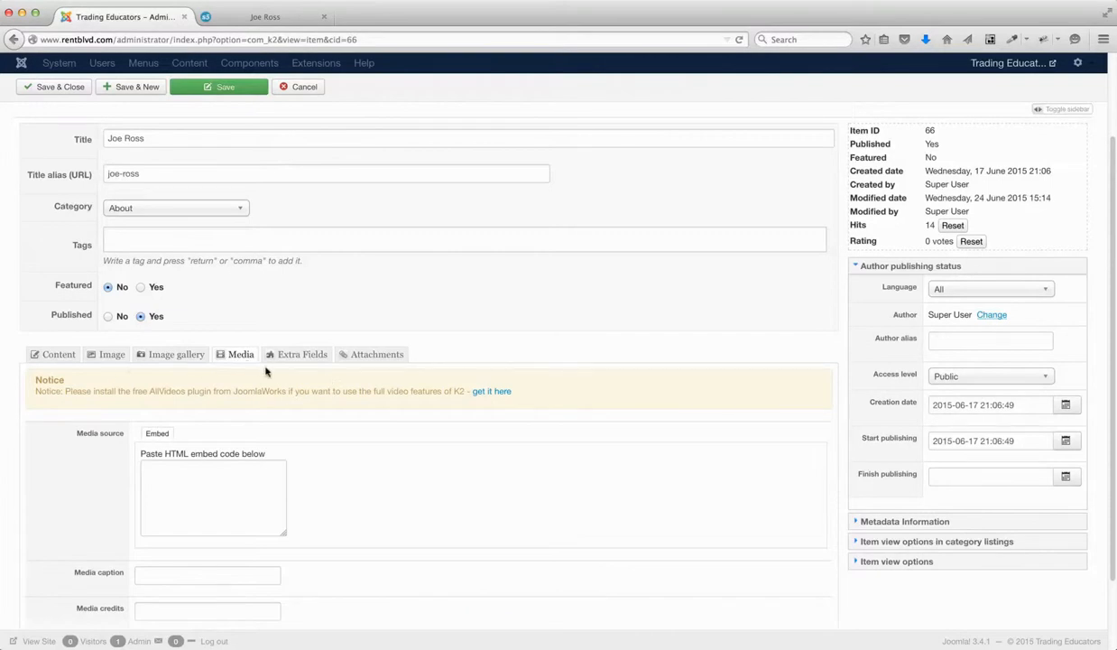
pyautogui.click(302, 358)
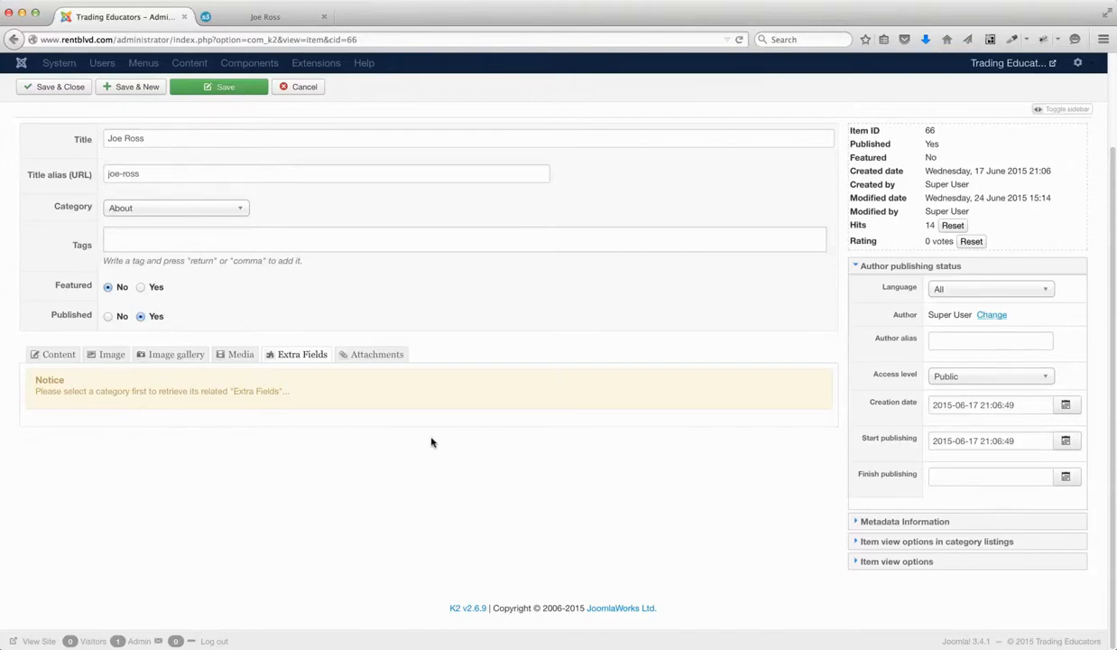
pyautogui.click(373, 353)
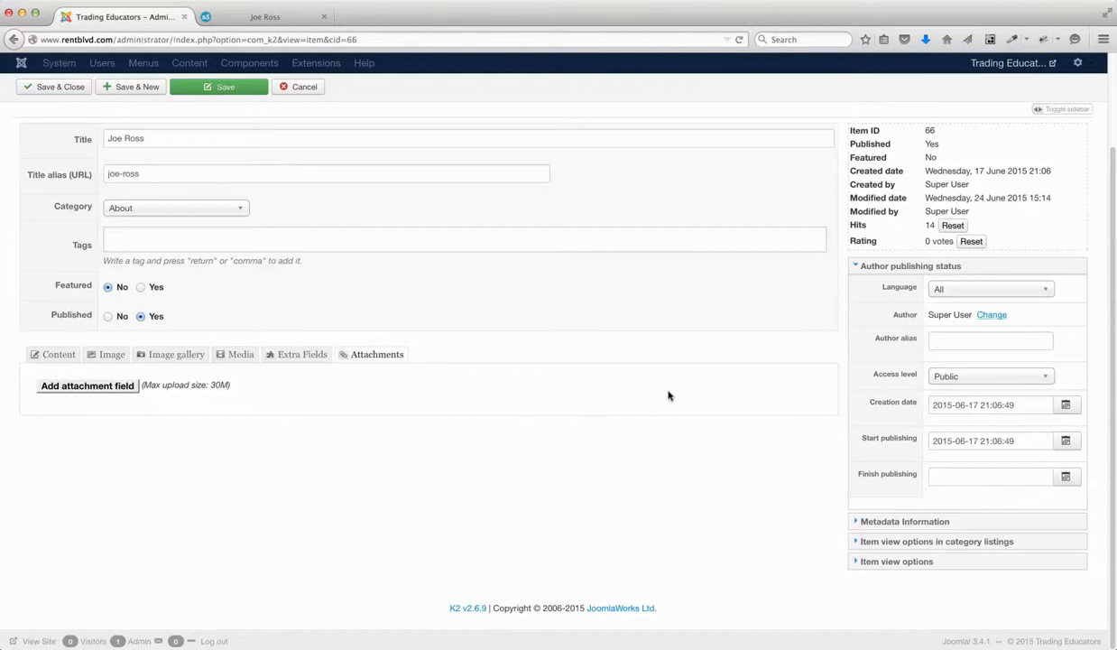
pyautogui.click(46, 354)
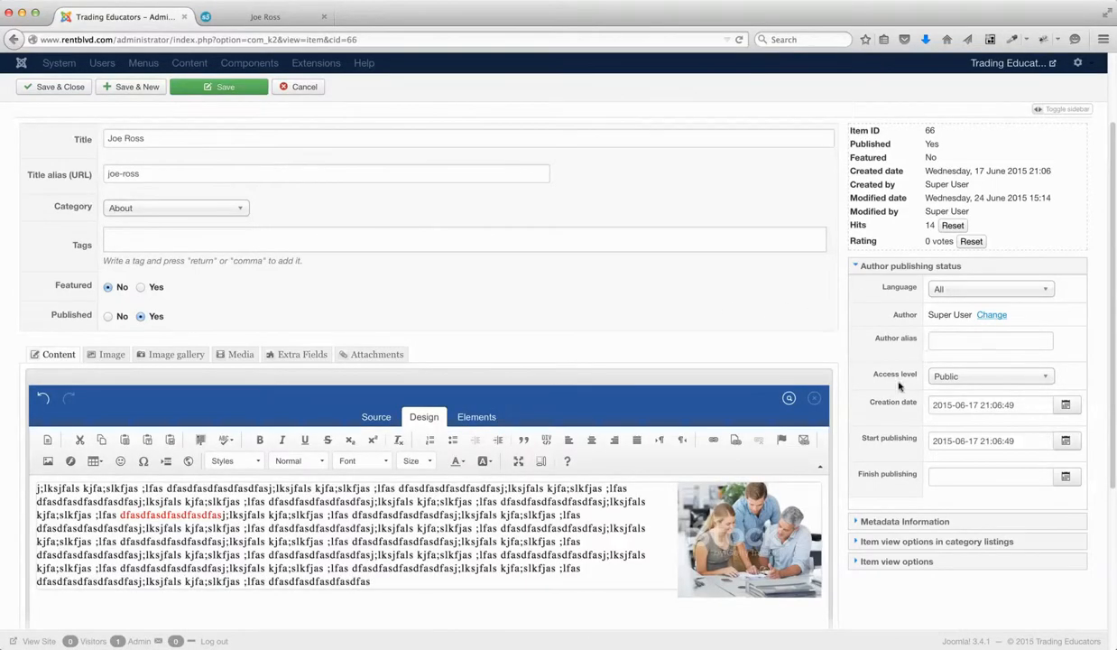
pyautogui.click(981, 378)
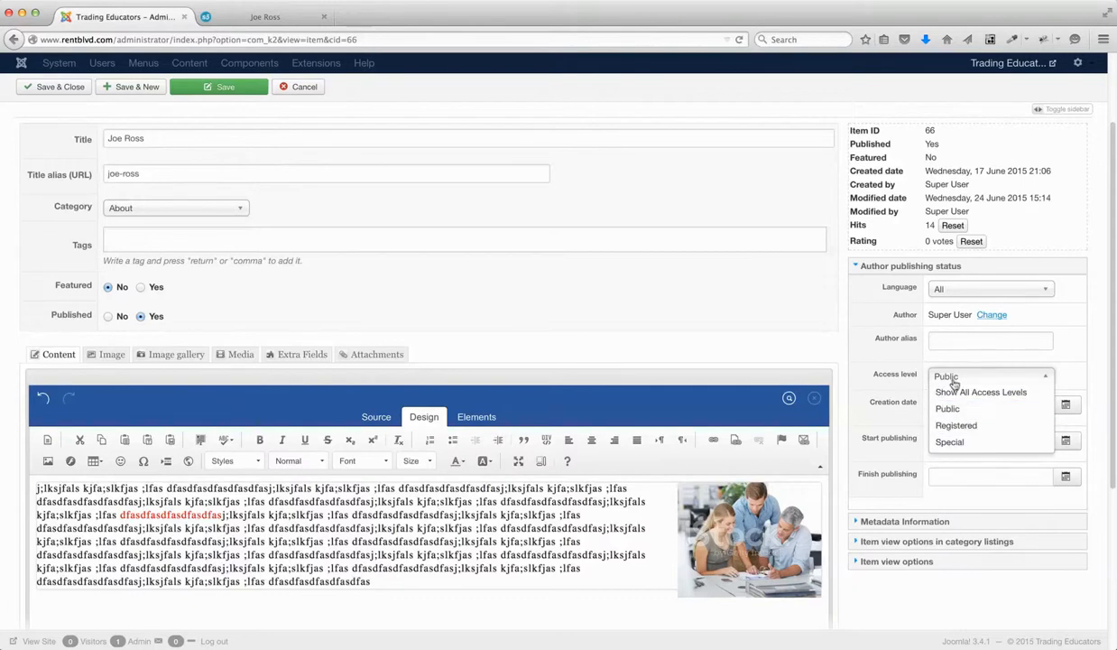
pyautogui.click(860, 341)
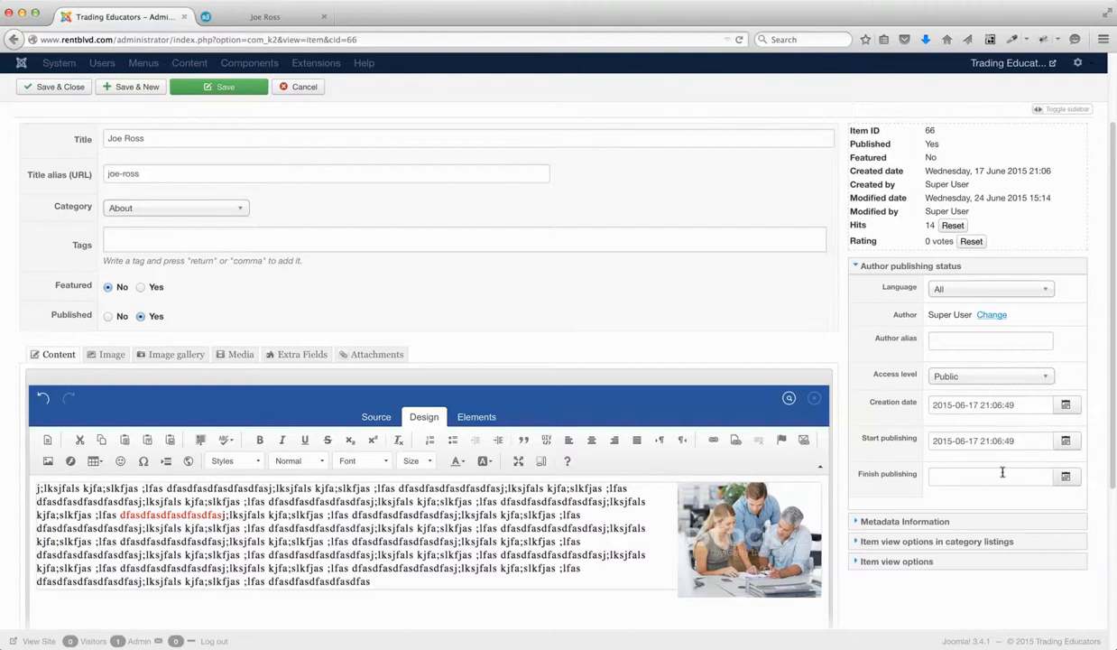
# Expand Metadata Information and check the Description and Keywords fields
pyautogui.click(934, 522)
pyautogui.click(1038, 333)
pyautogui.click(1003, 426)
pyautogui.scroll(-3, 910, 507)
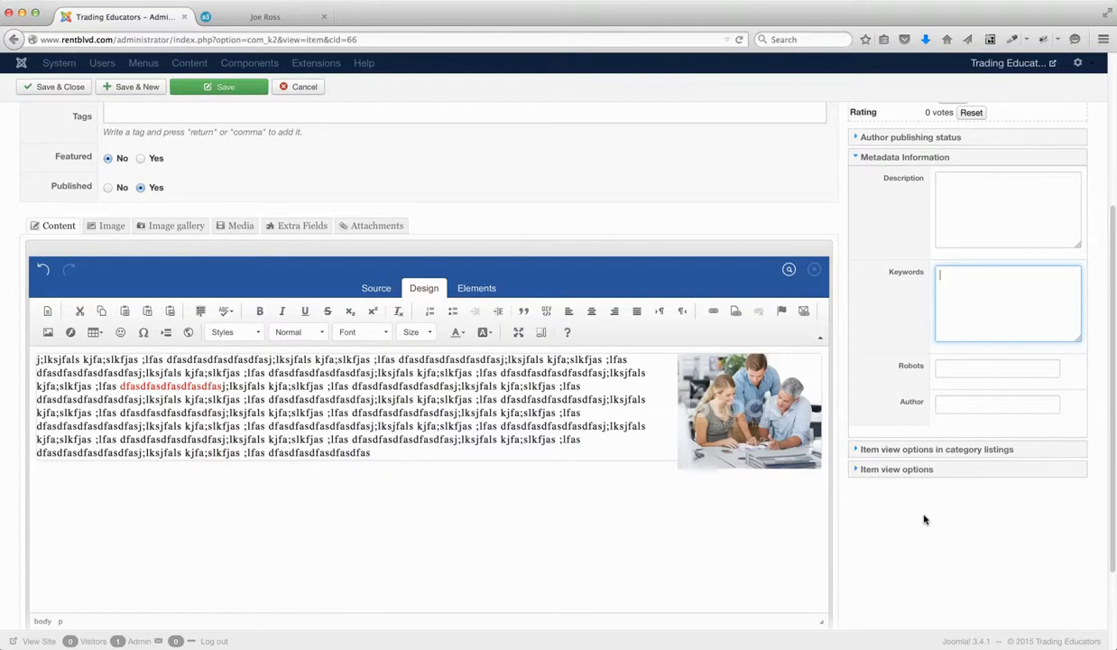
# Expand Item view options and review them, leaving created date on Inherit from category
pyautogui.click(938, 469)
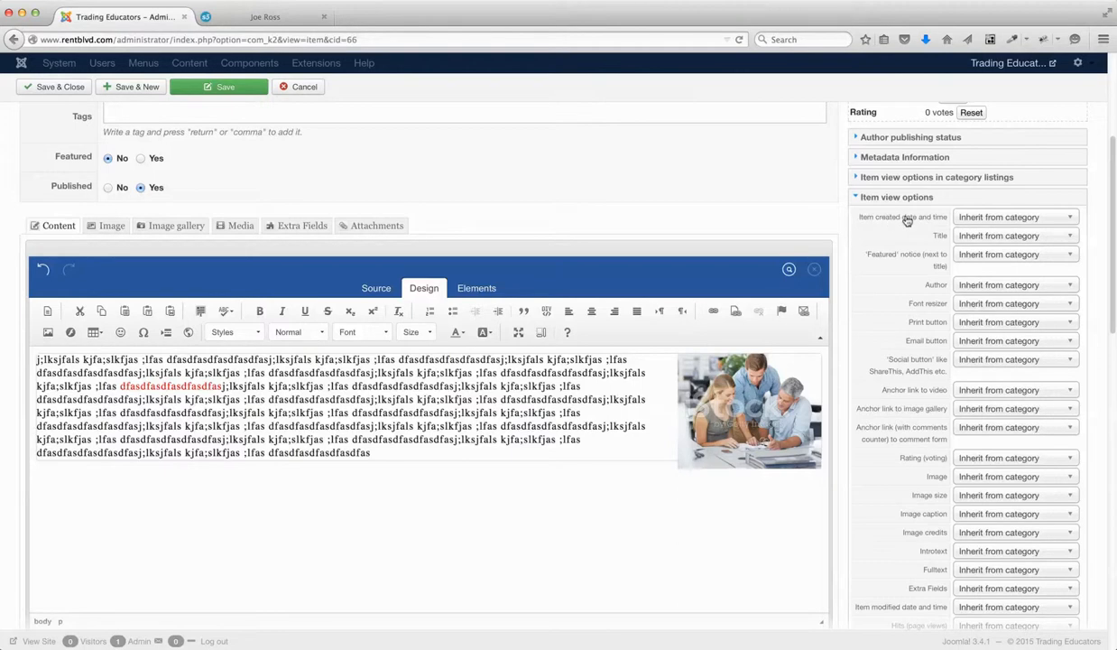
pyautogui.click(1004, 218)
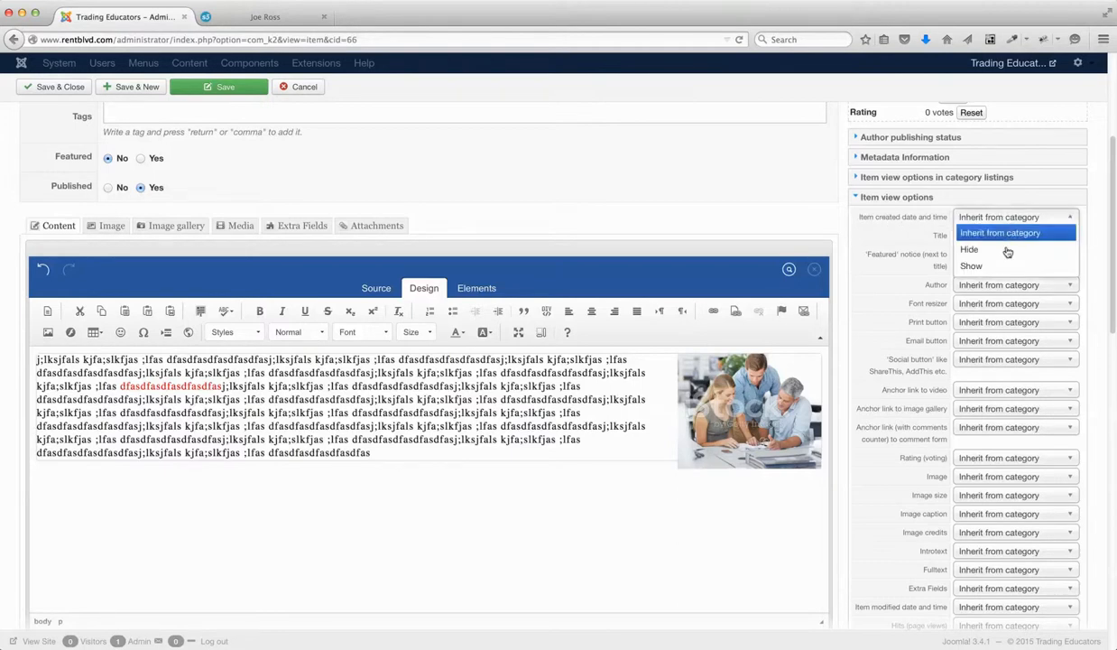
pyautogui.click(886, 232)
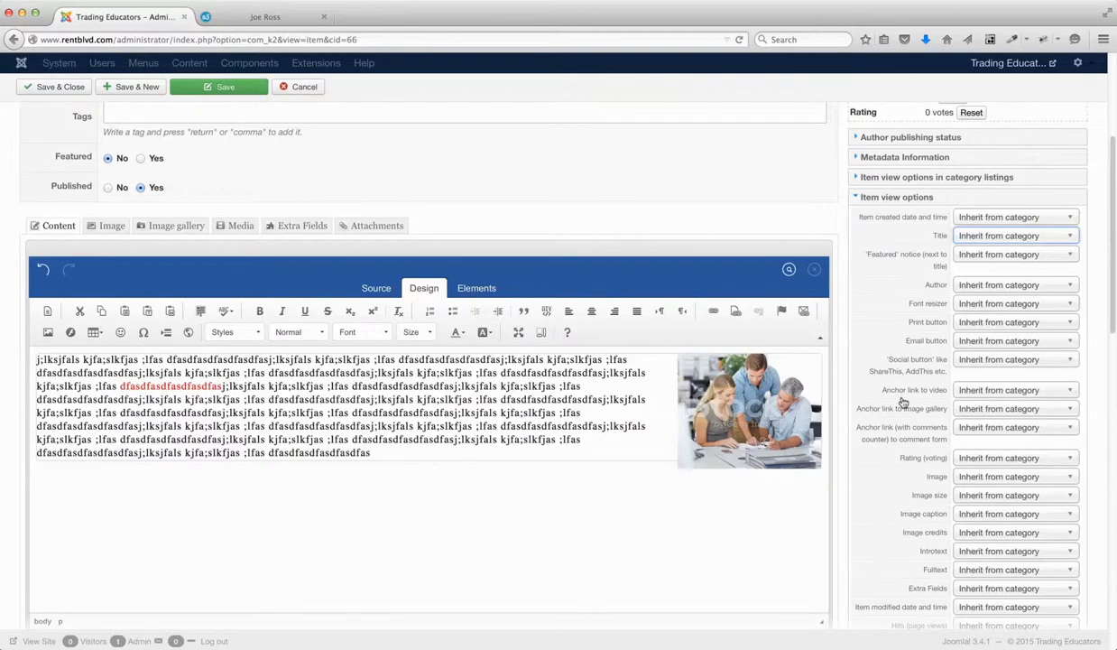
pyautogui.scroll(-10, 902, 407)
pyautogui.scroll(-2, 901, 415)
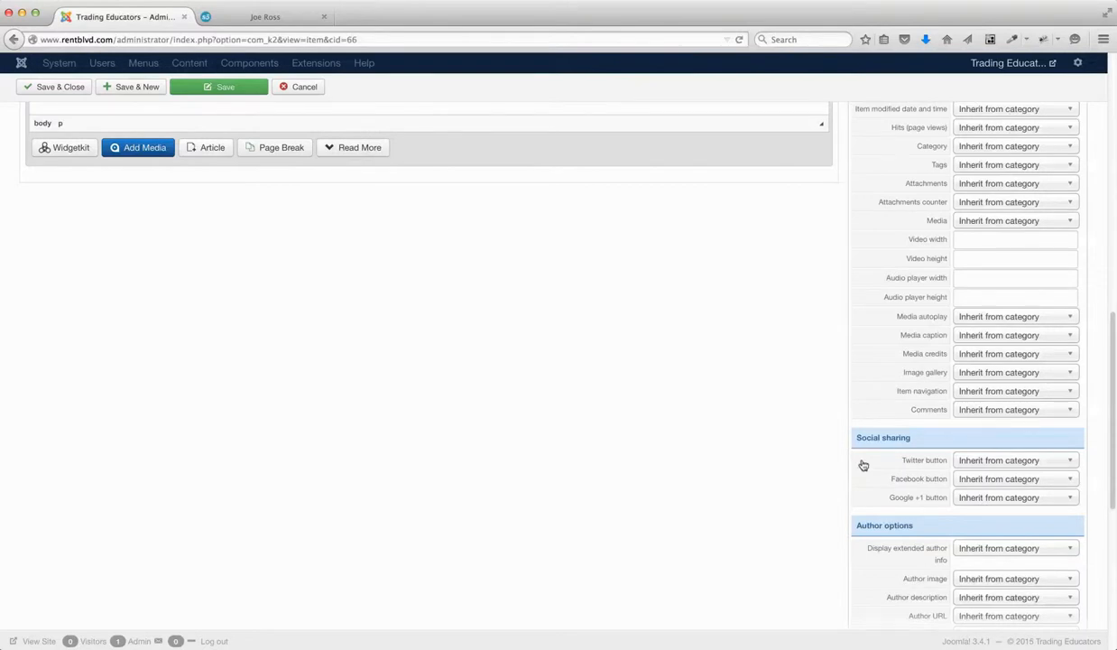
pyautogui.scroll(3, 812, 402)
pyautogui.scroll(3, 797, 402)
pyautogui.scroll(5, 863, 319)
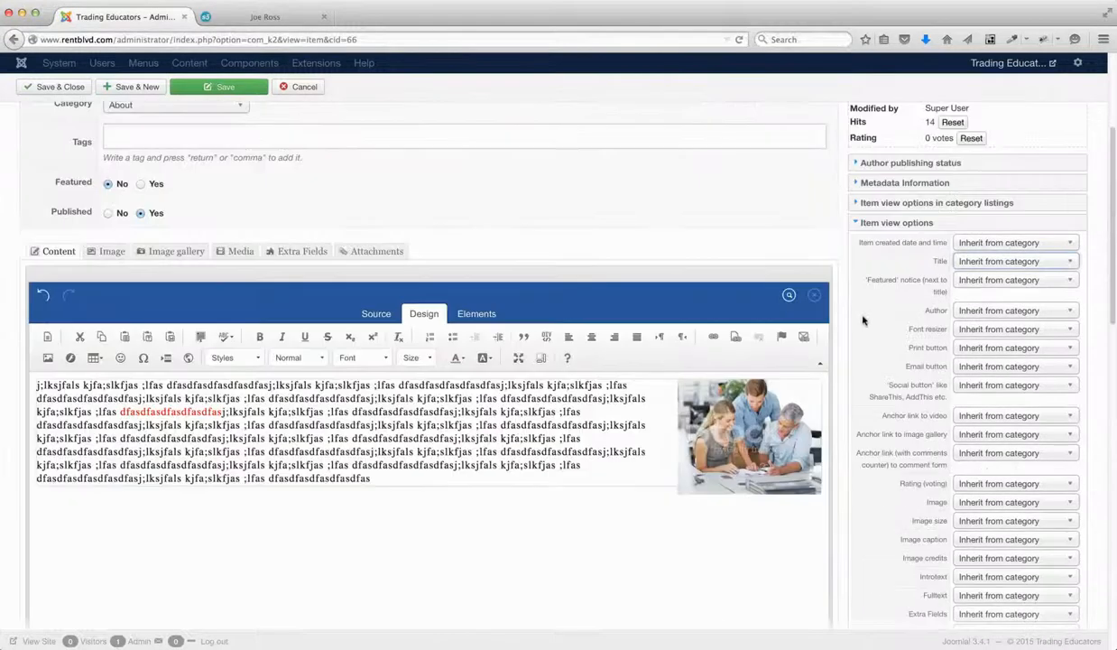